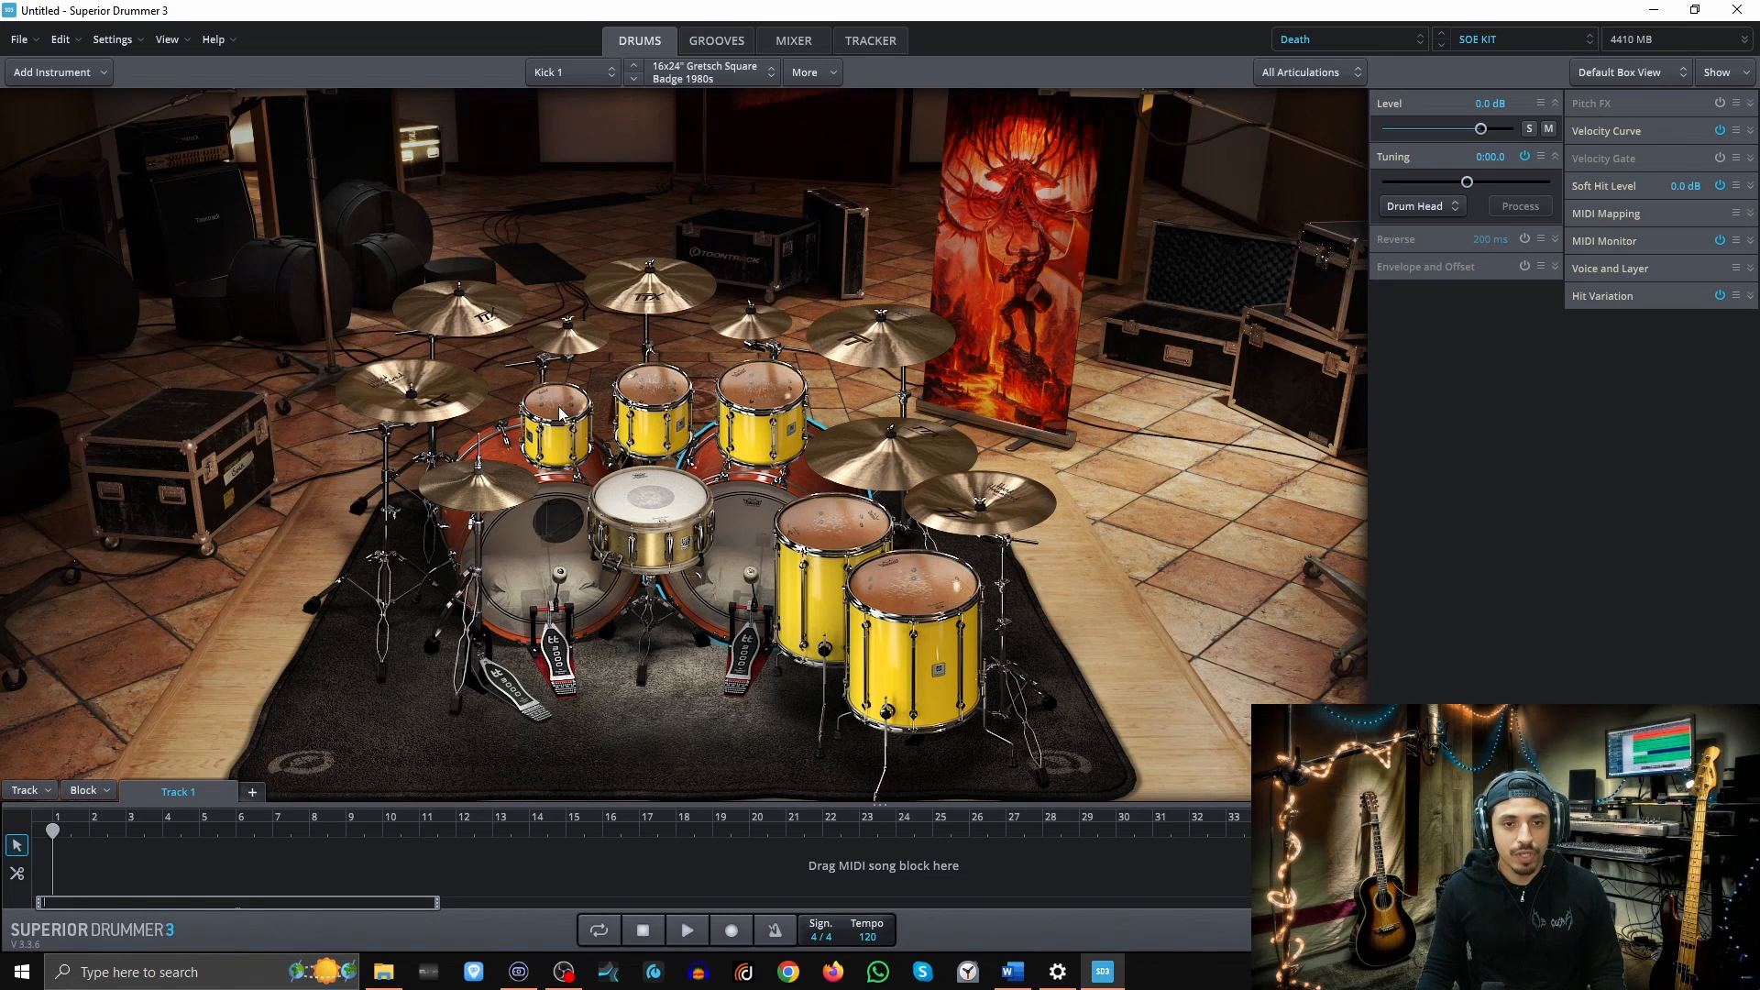
Audition floor tom 1, the crash 2 cymbal and the splash 1 cymbal in the drum kit
left_click(841, 550)
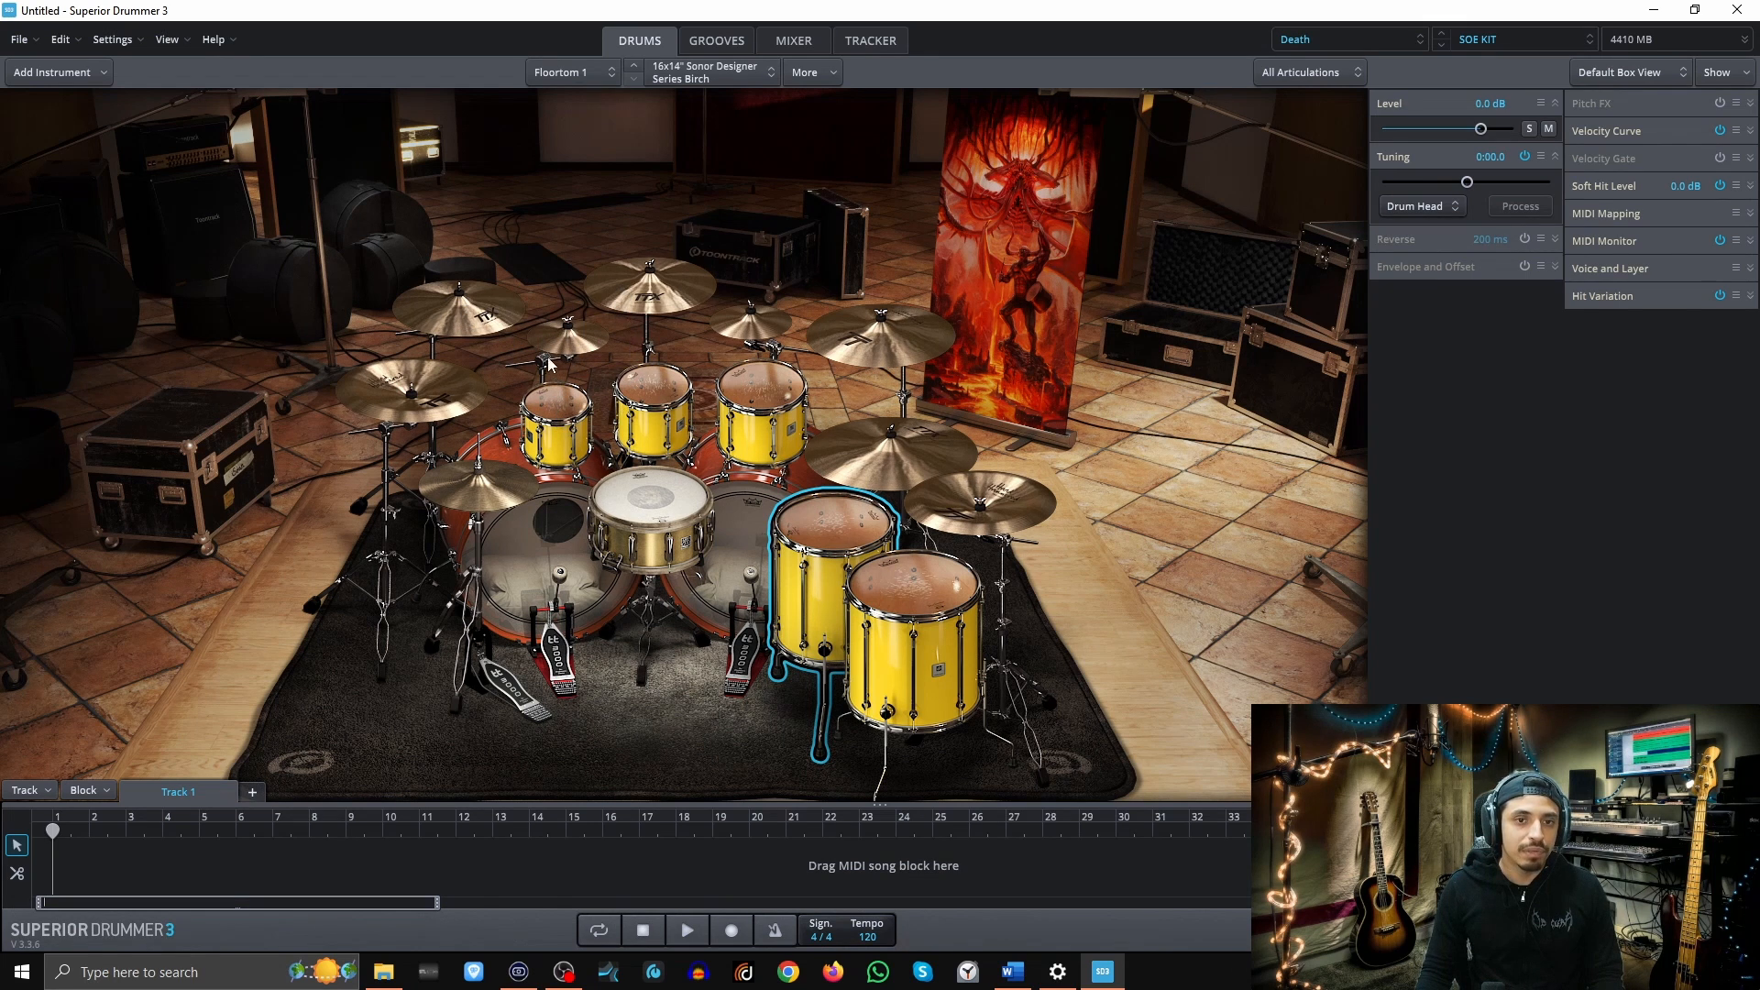
left_click(639, 307)
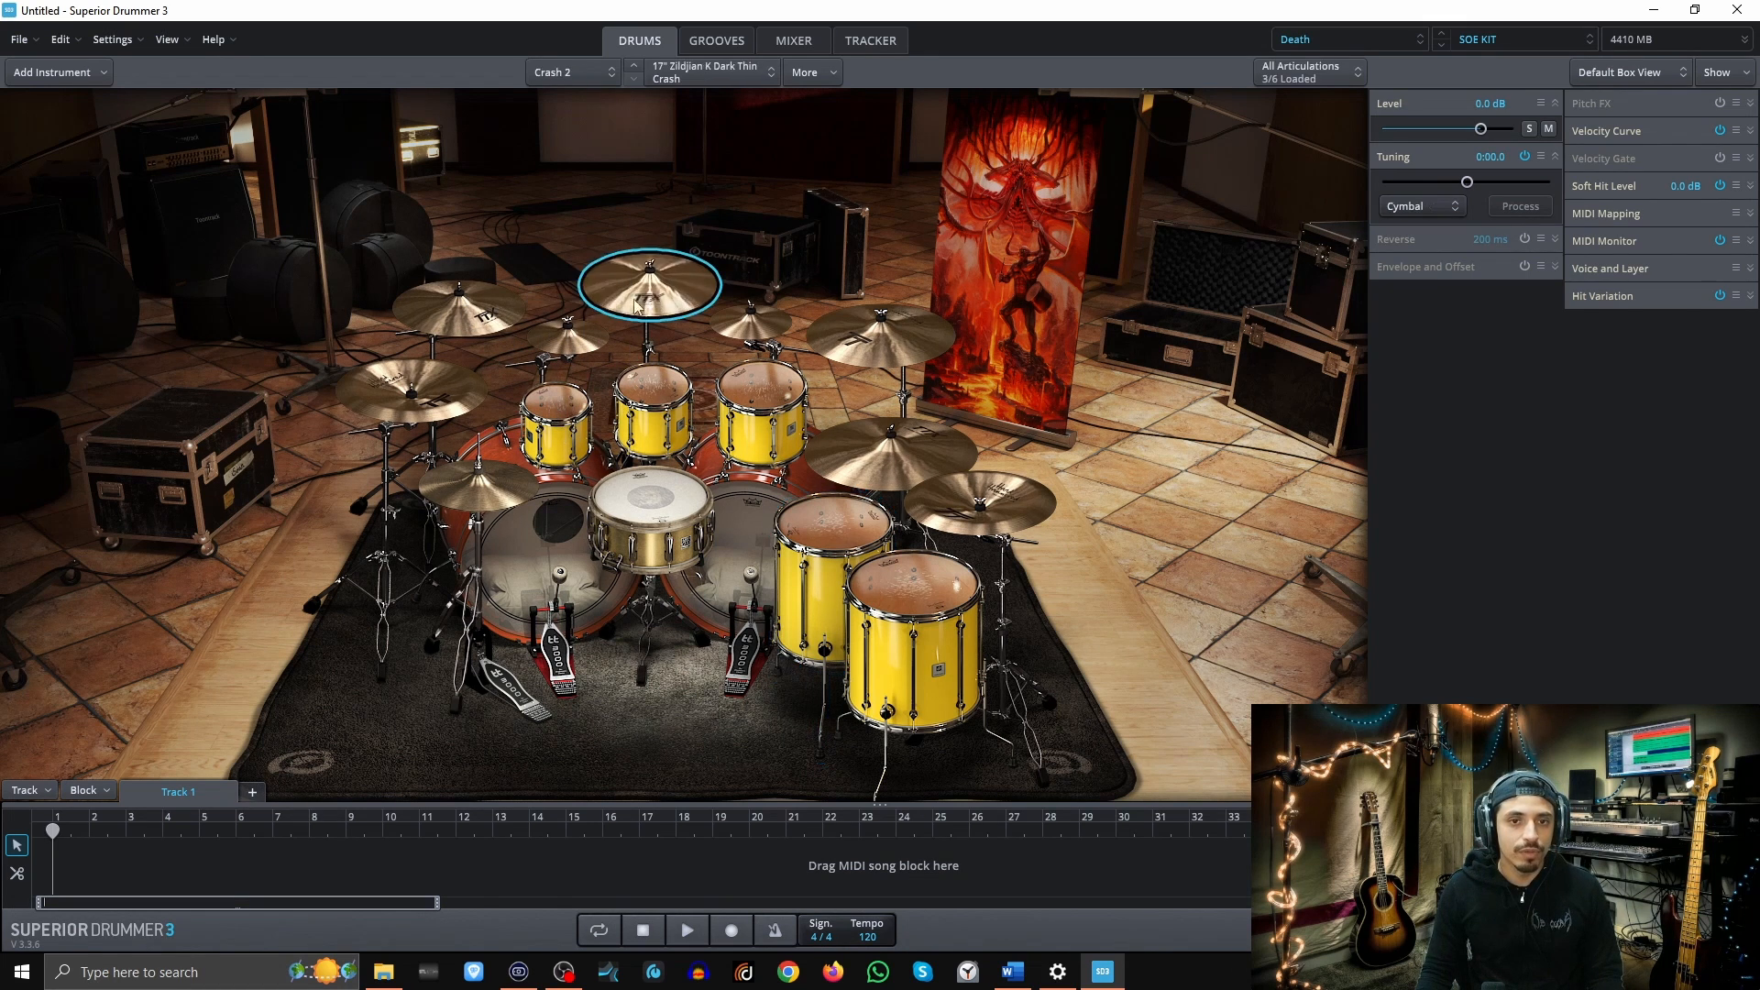
left_click(549, 346)
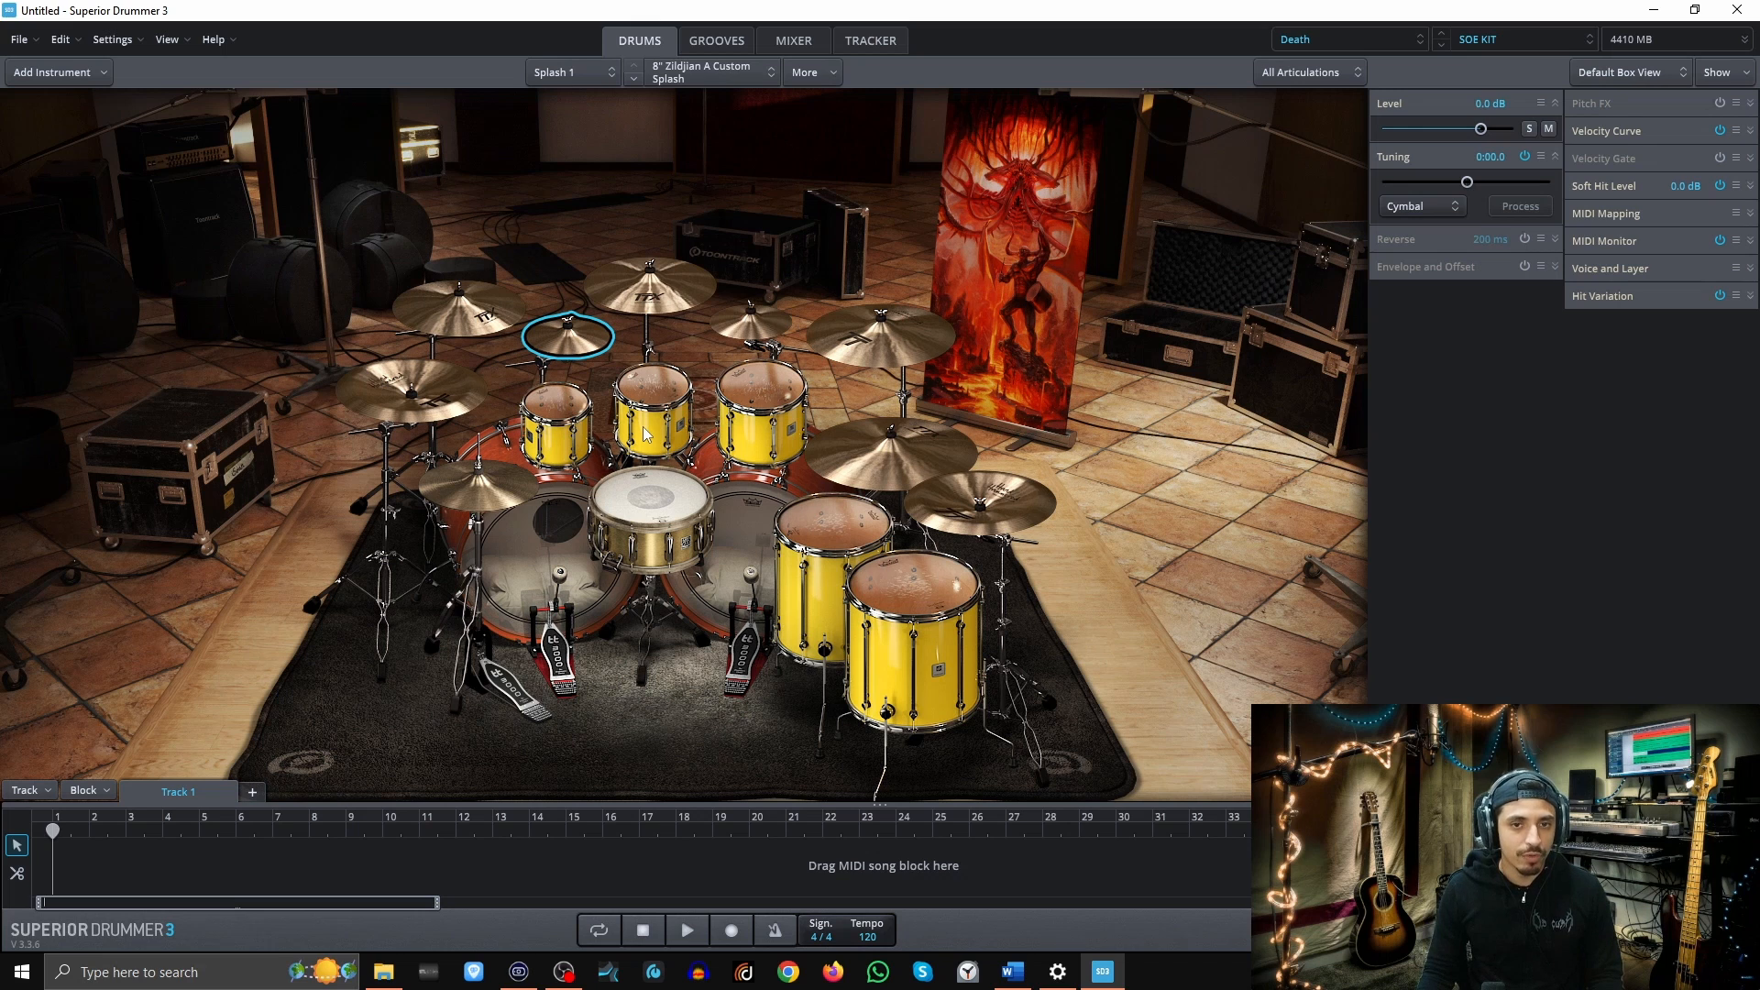
Preview the Titan 4/4 190 BPM groove Chorus 01, and audition rack tom 1 and kick 2 in the kit
left_click(713, 40)
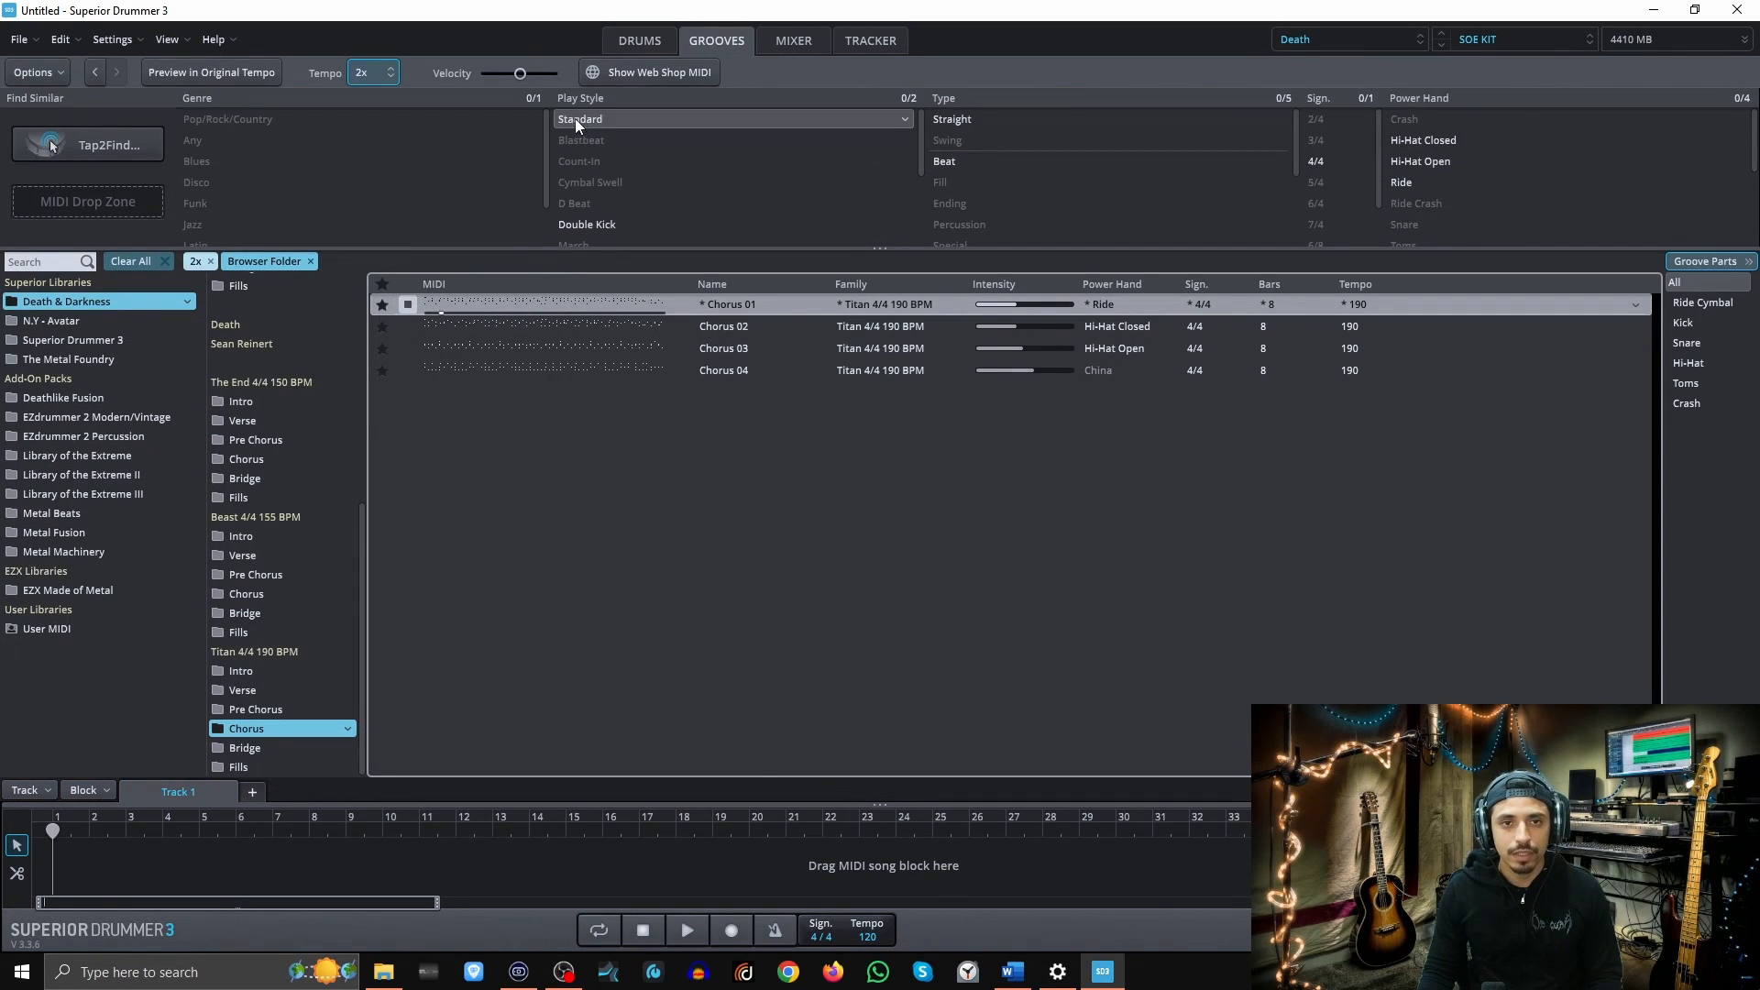
left_click(634, 42)
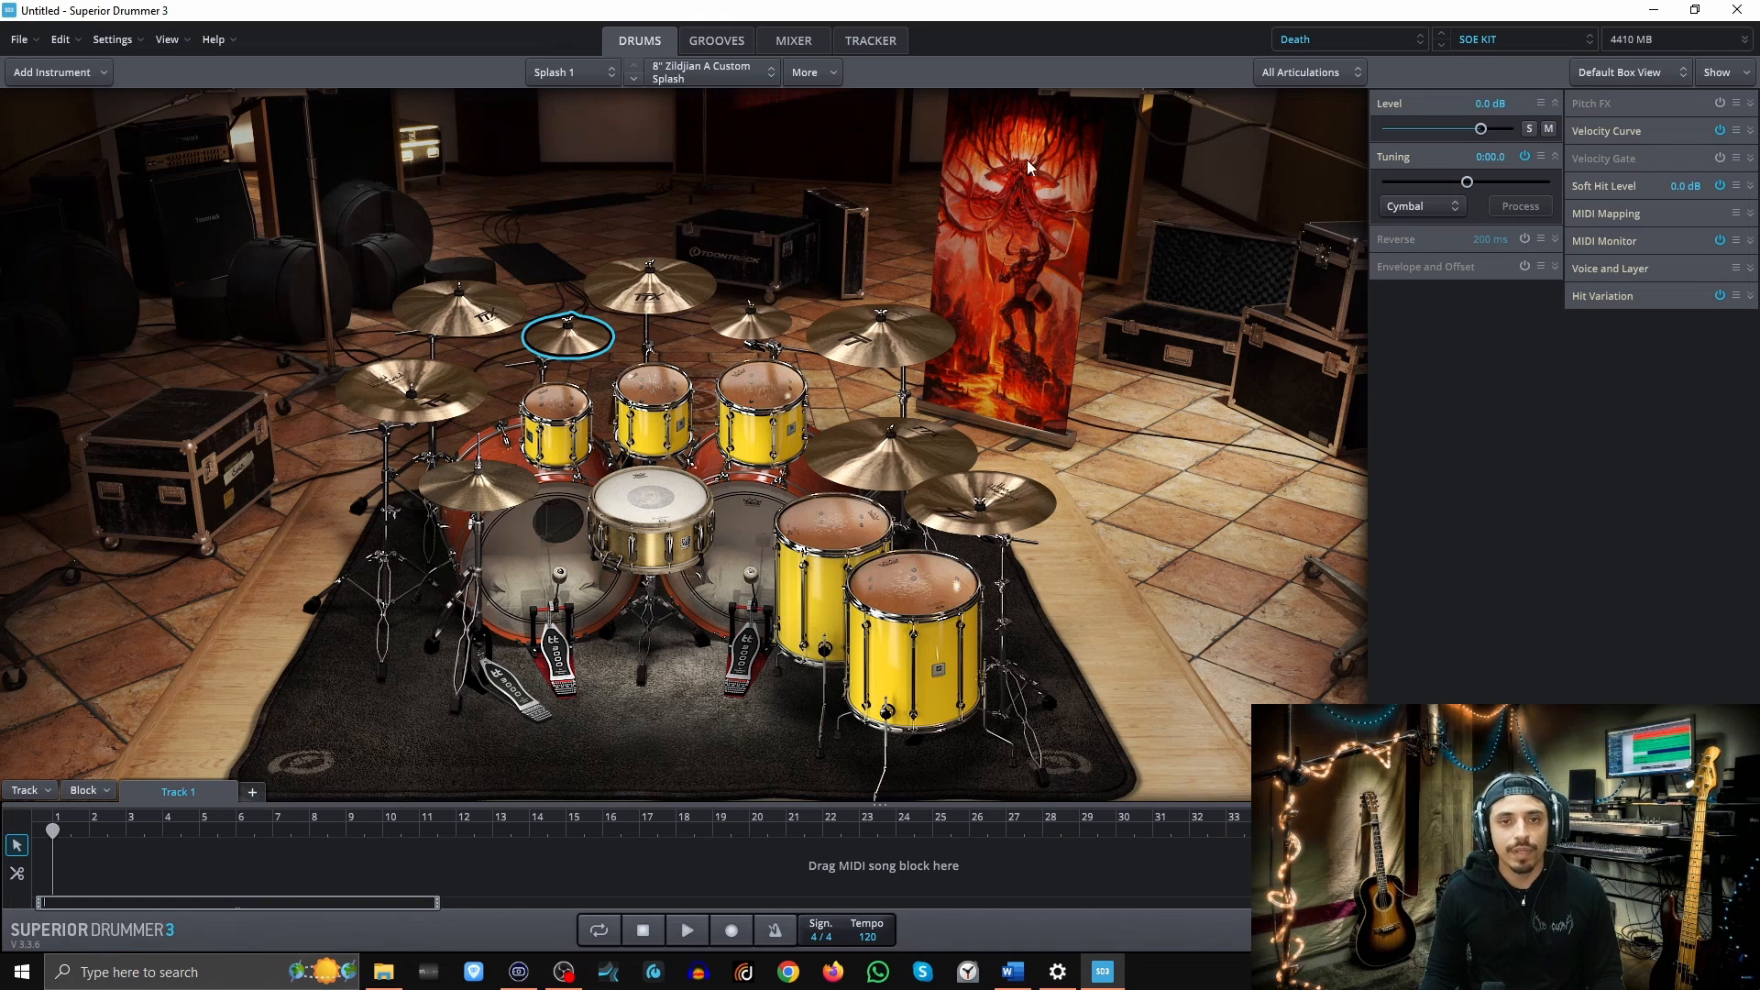
left_click(794, 42)
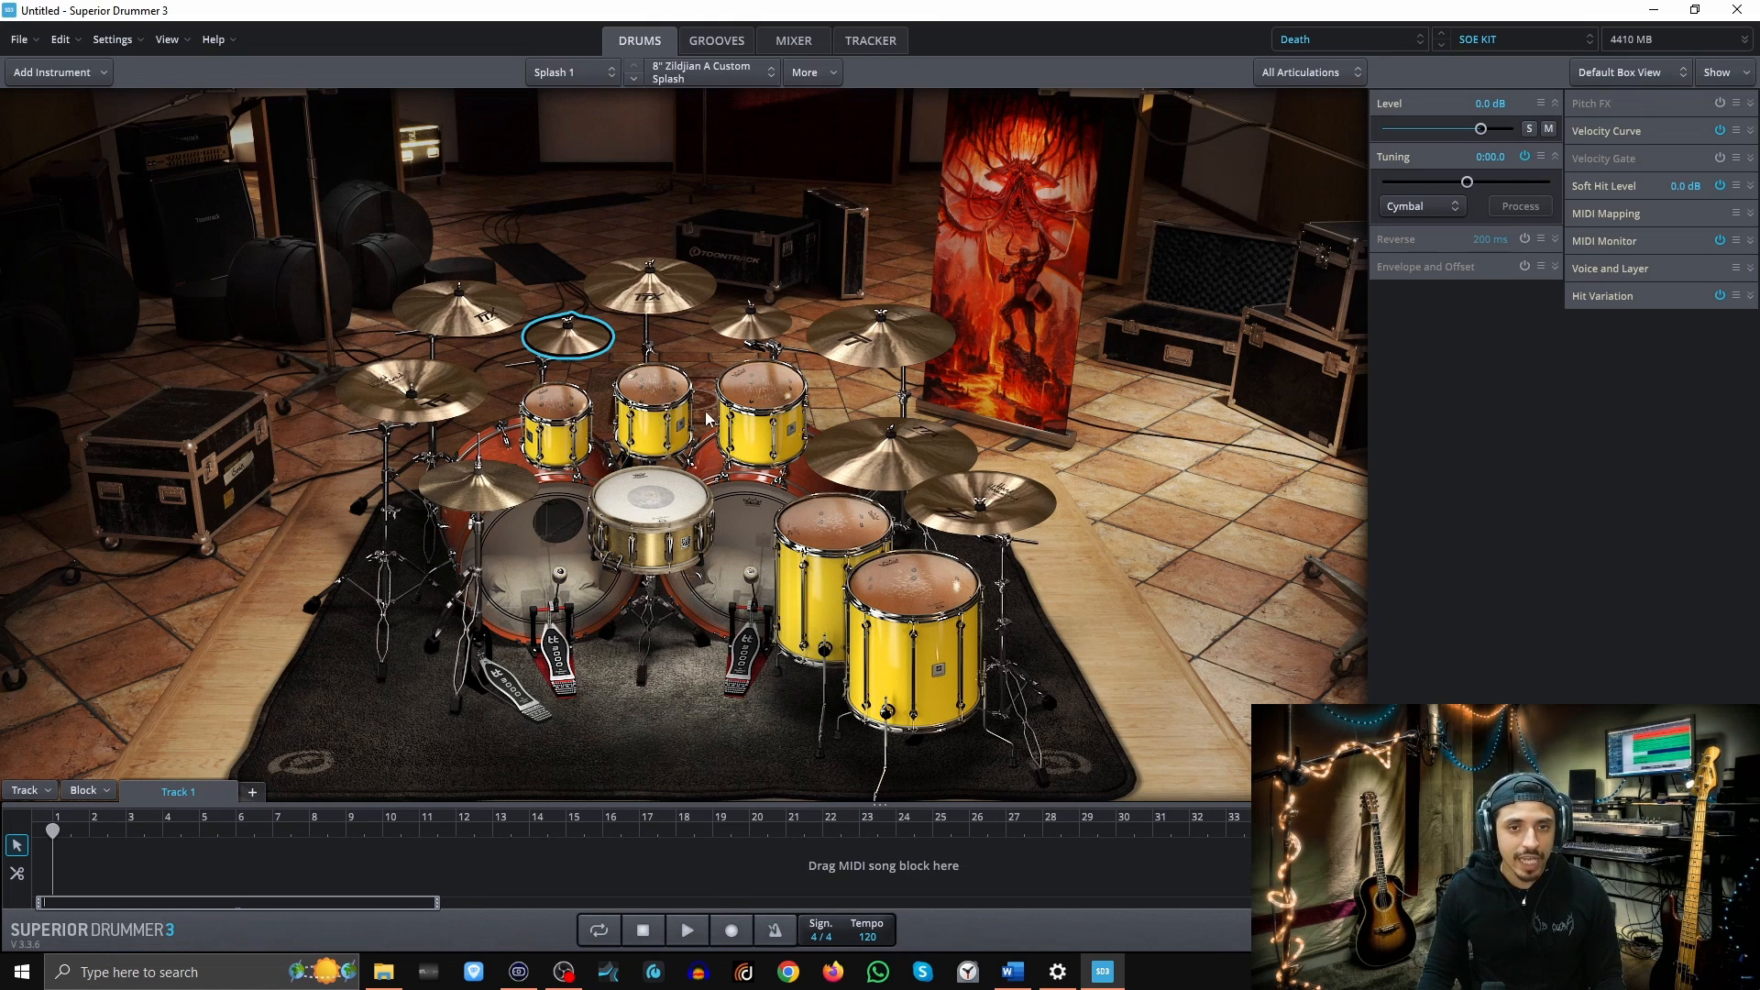
left_click(562, 424)
left_click(560, 678)
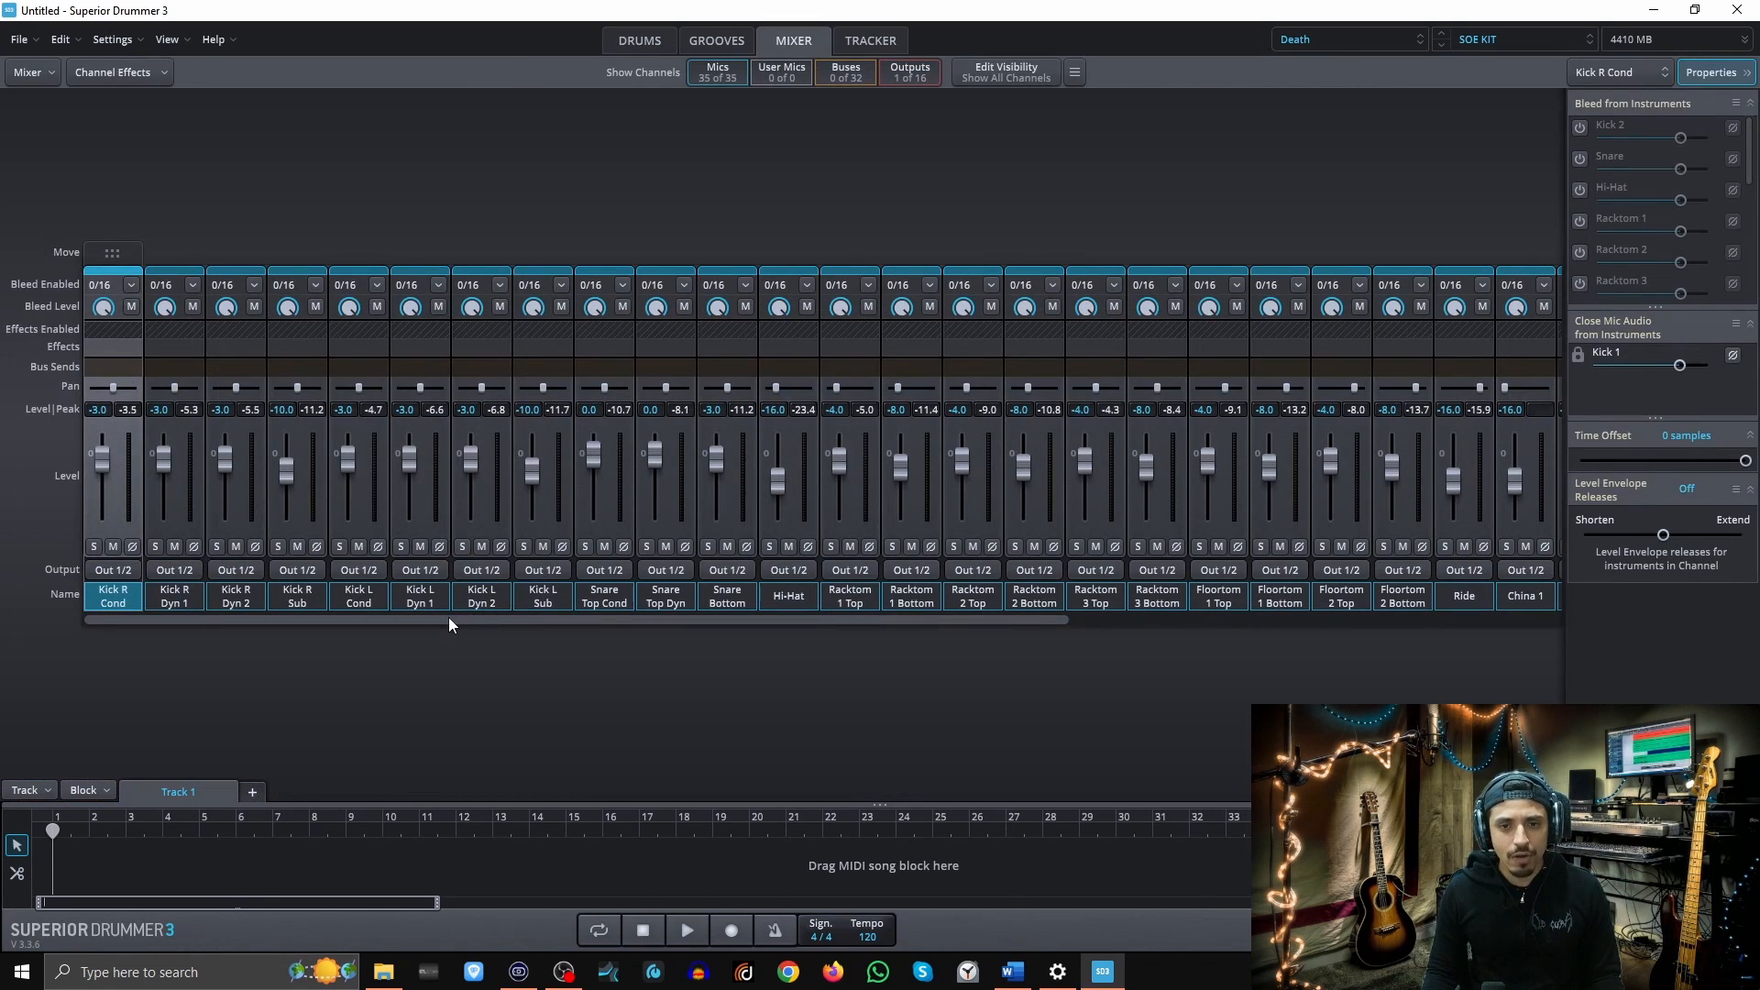
Disable bleed from all instruments on the OH, Amb Near, Amb Mid and Amb Far mixer channels
left_click_drag(450, 621, 974, 668)
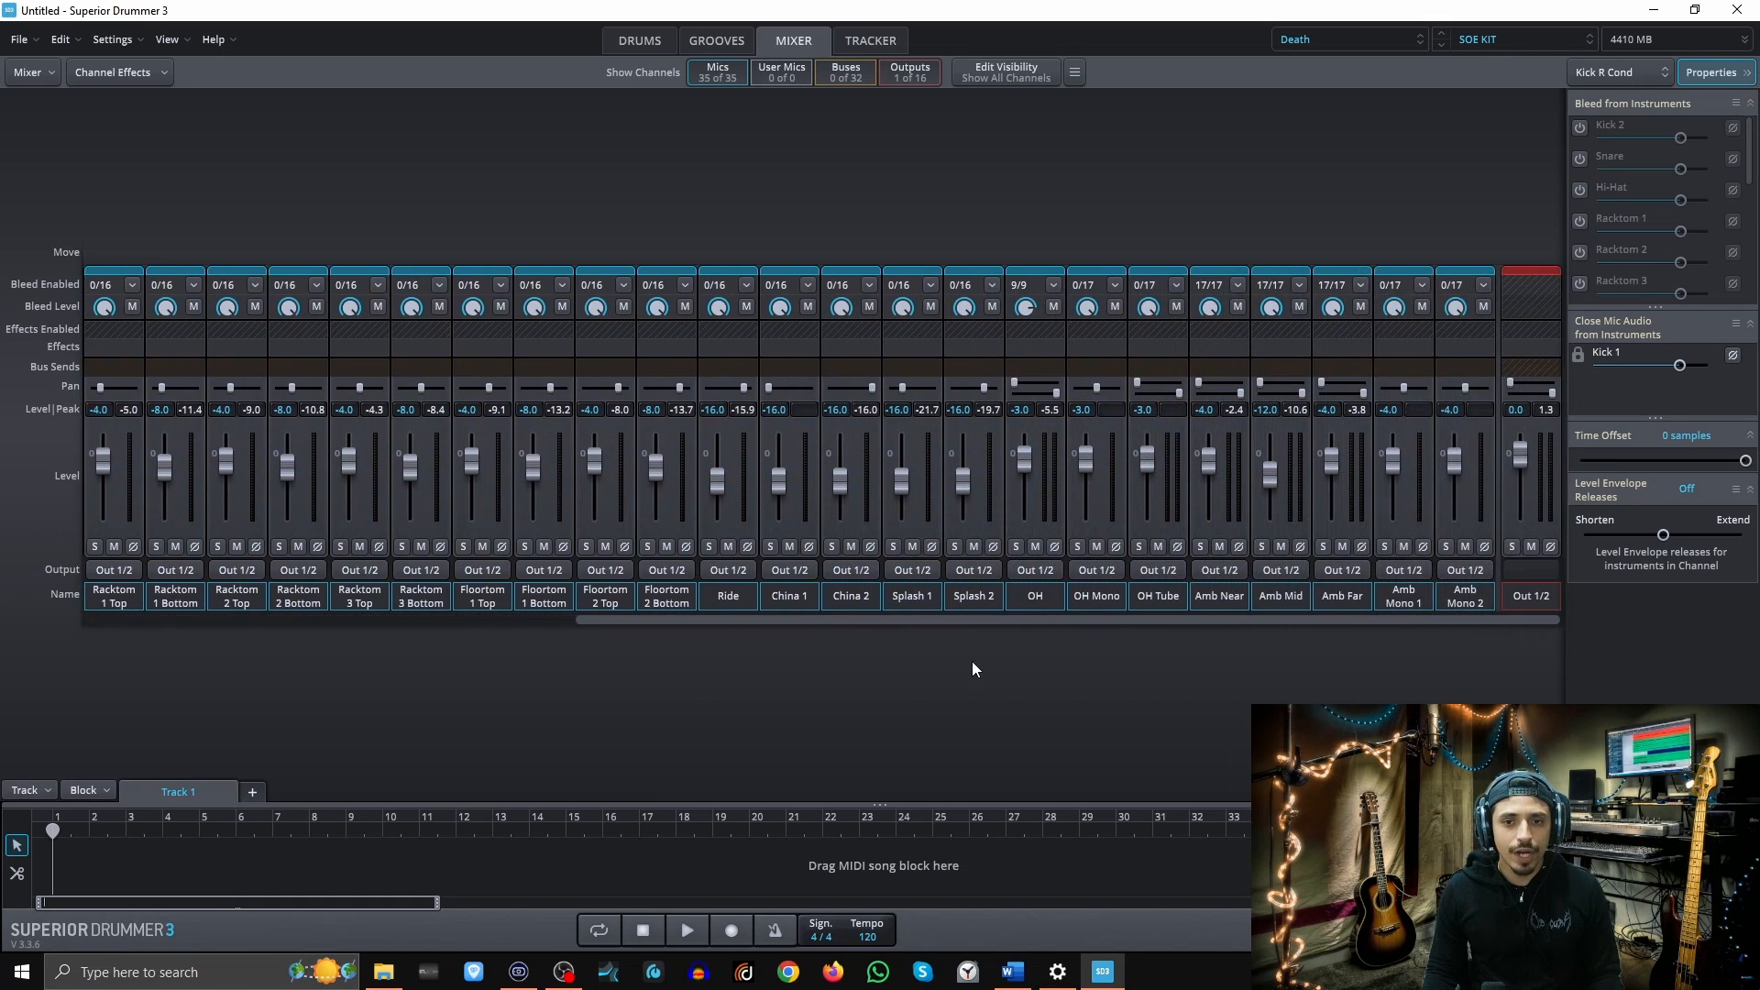
left_click(1051, 288)
left_click(1146, 330)
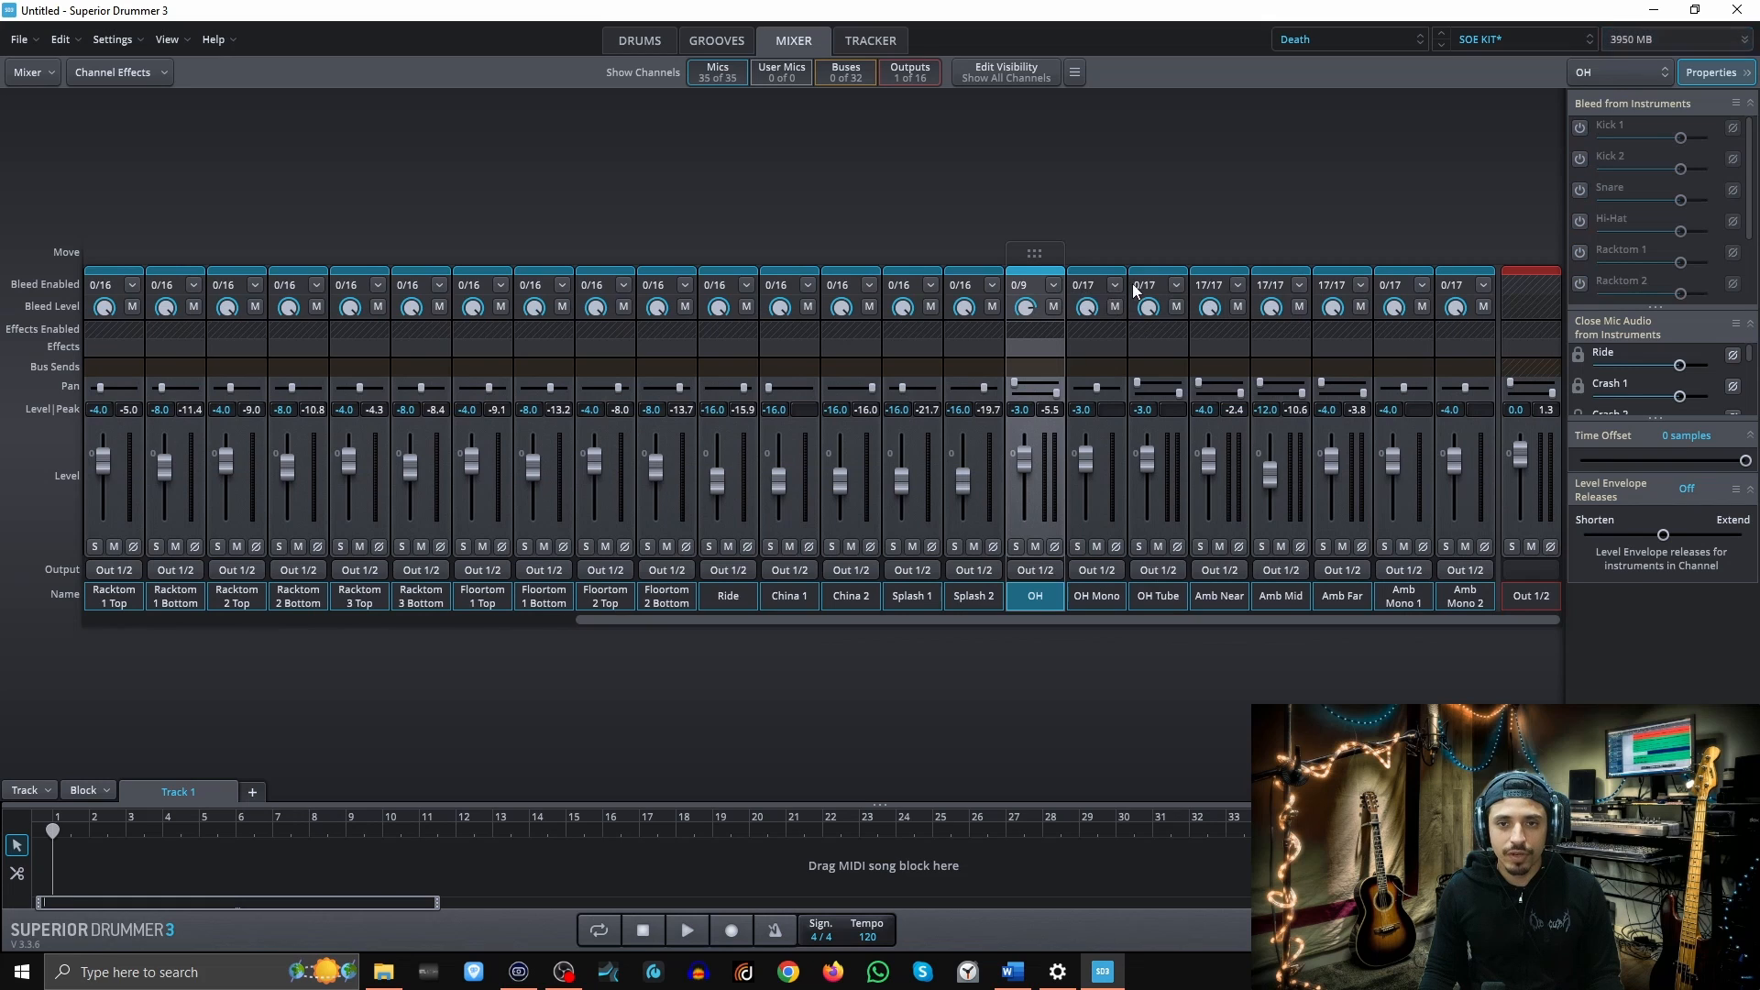
left_click(1239, 285)
left_click(1270, 330)
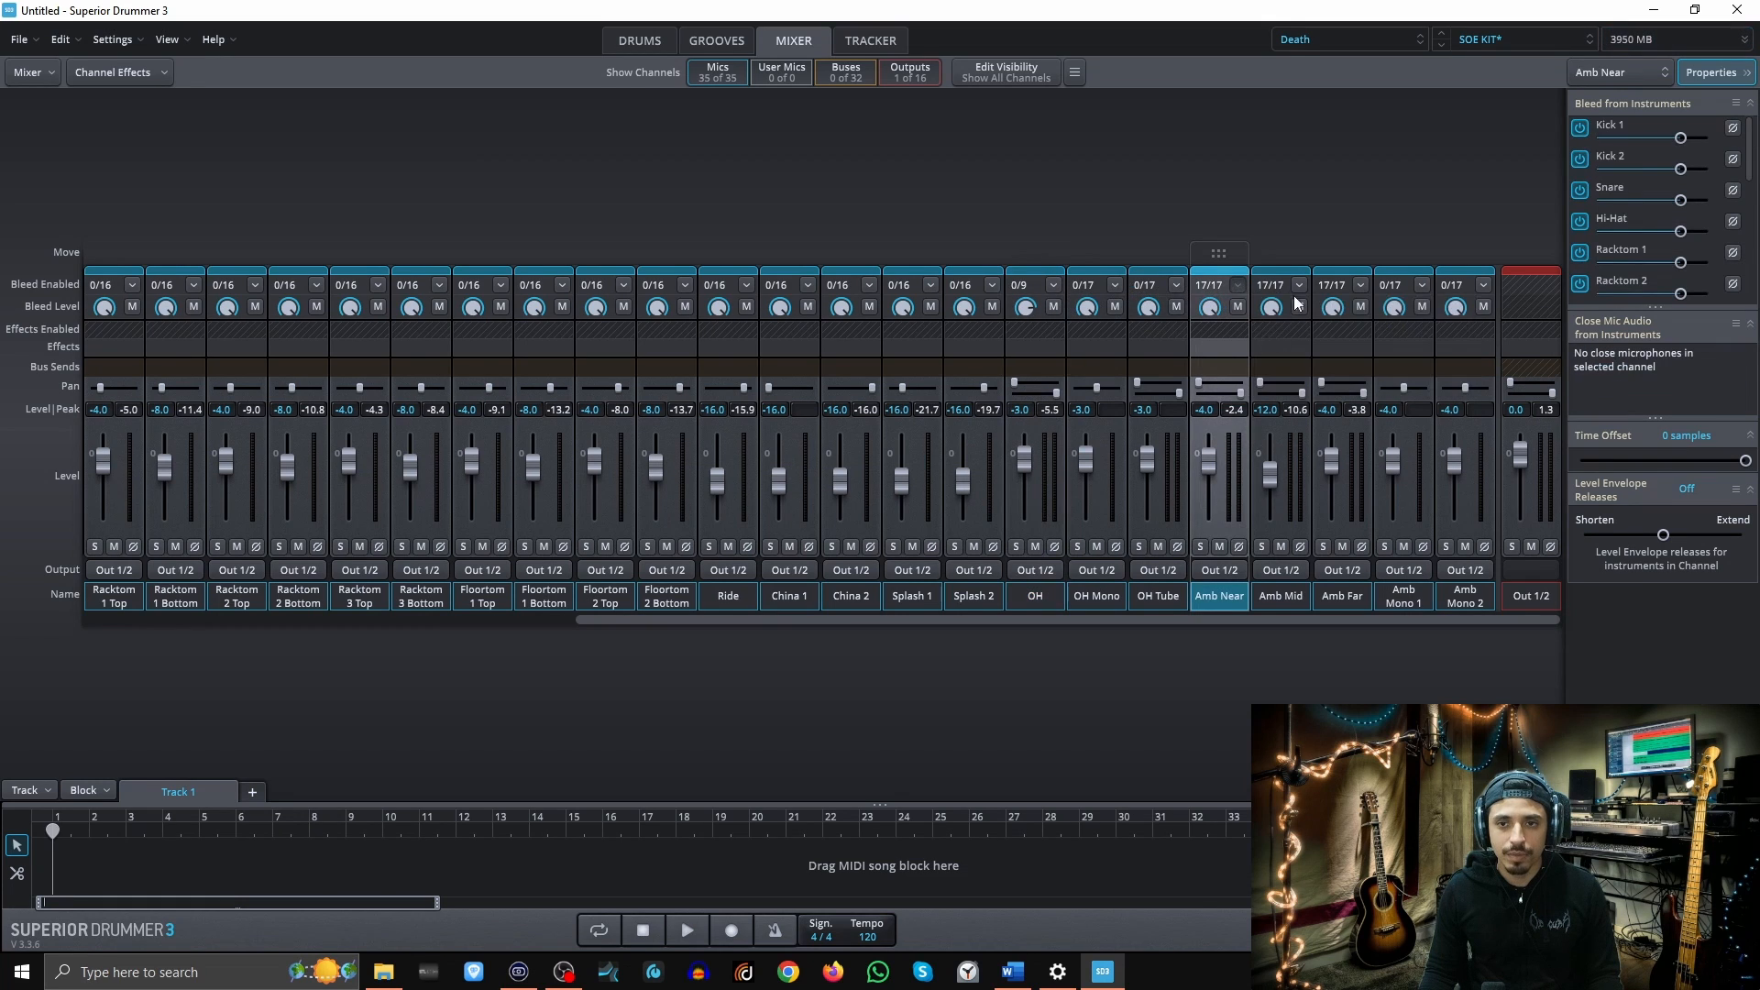
left_click(1300, 285)
left_click(1330, 331)
left_click(1362, 286)
left_click(1388, 332)
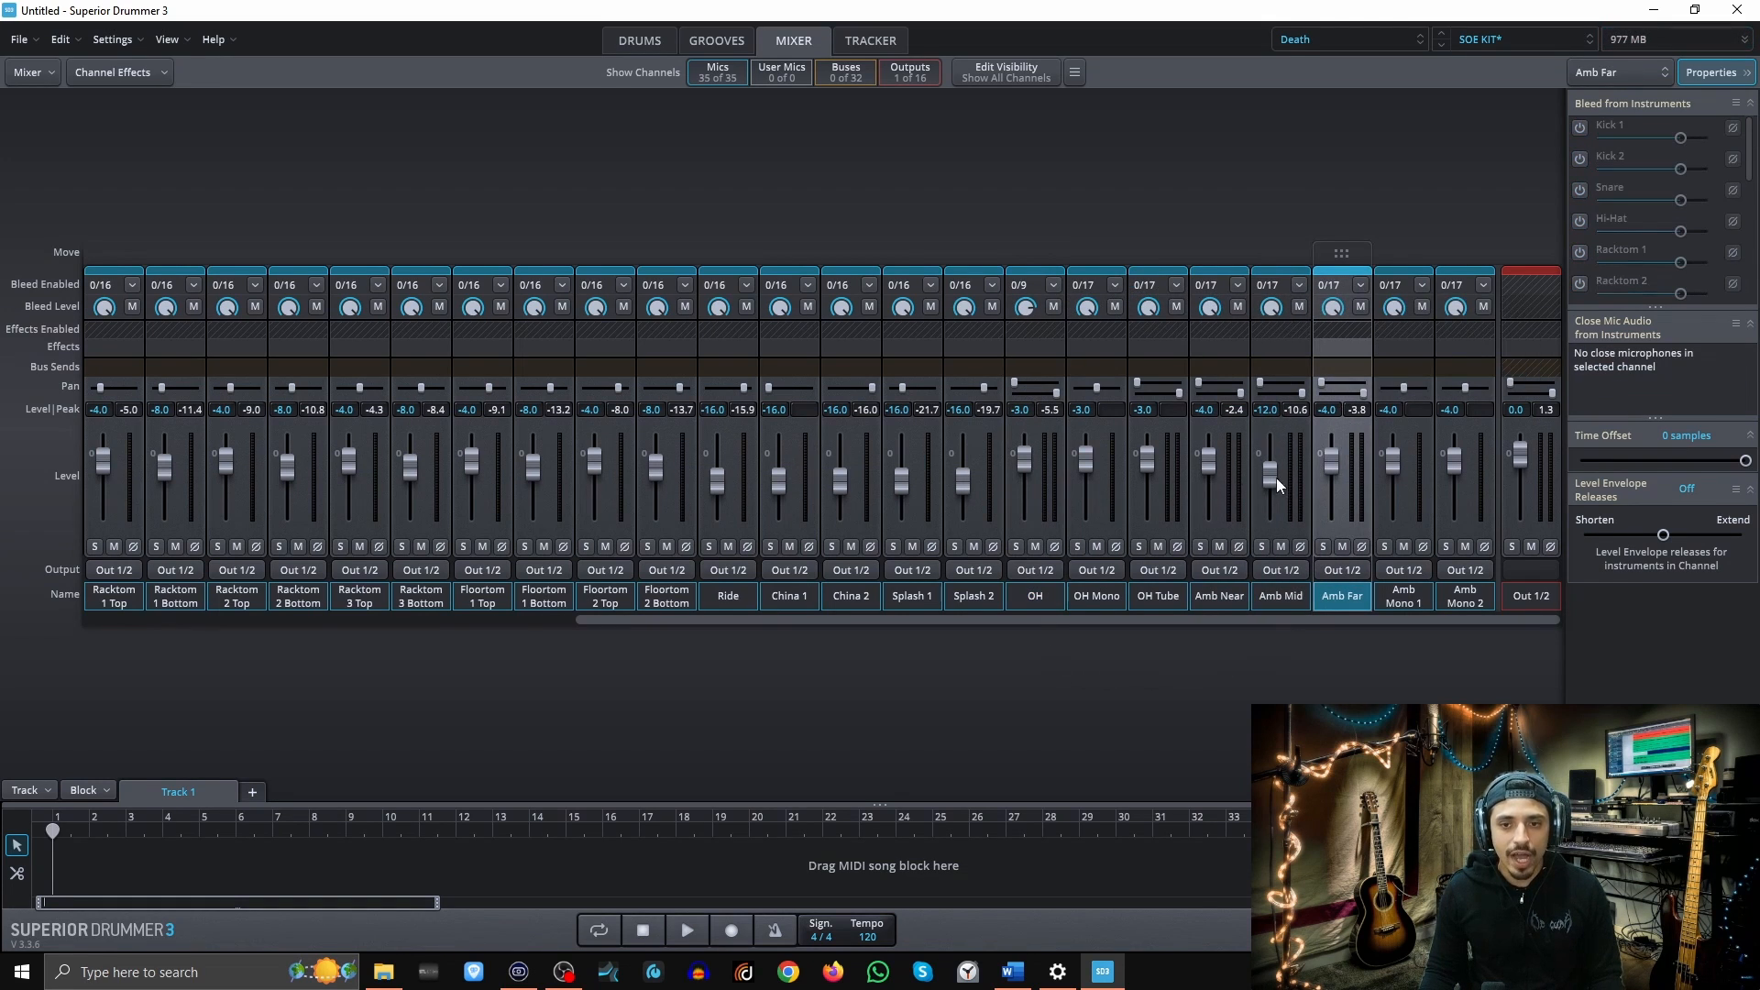
Select the mixer channels from OH Mono through Amb Far, and then only the OH channel
left_click(1107, 503)
left_click(1325, 500, "shift")
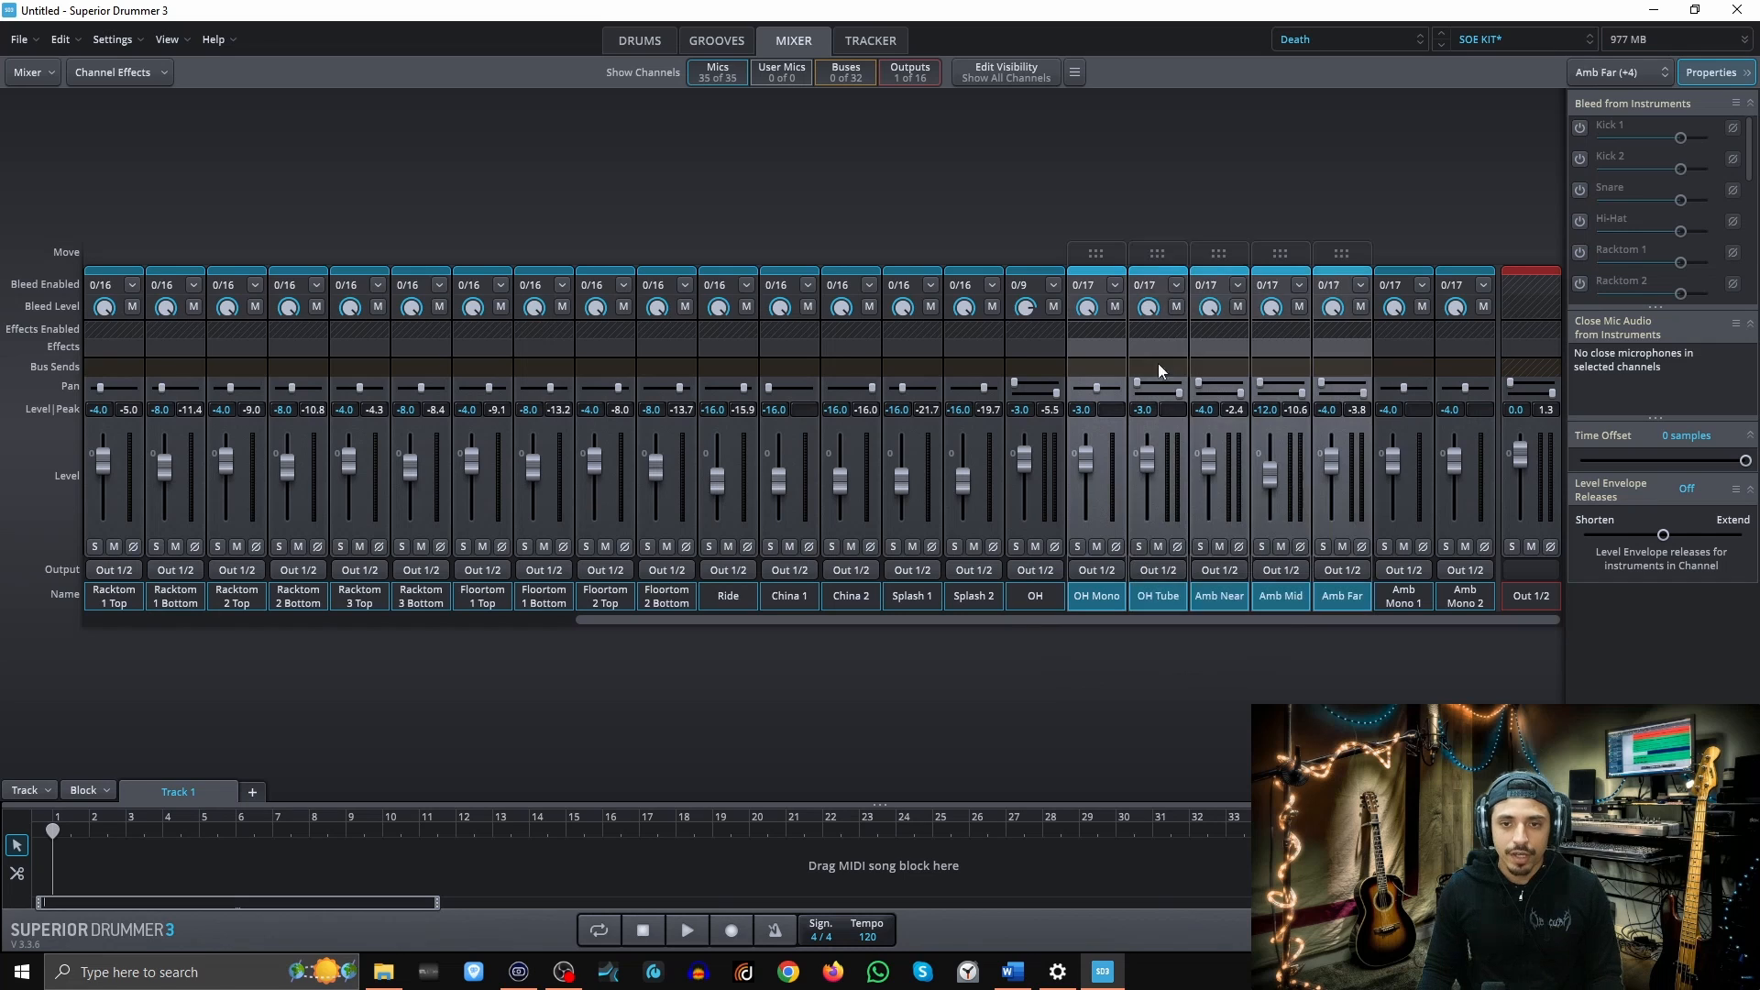
left_click(1047, 477)
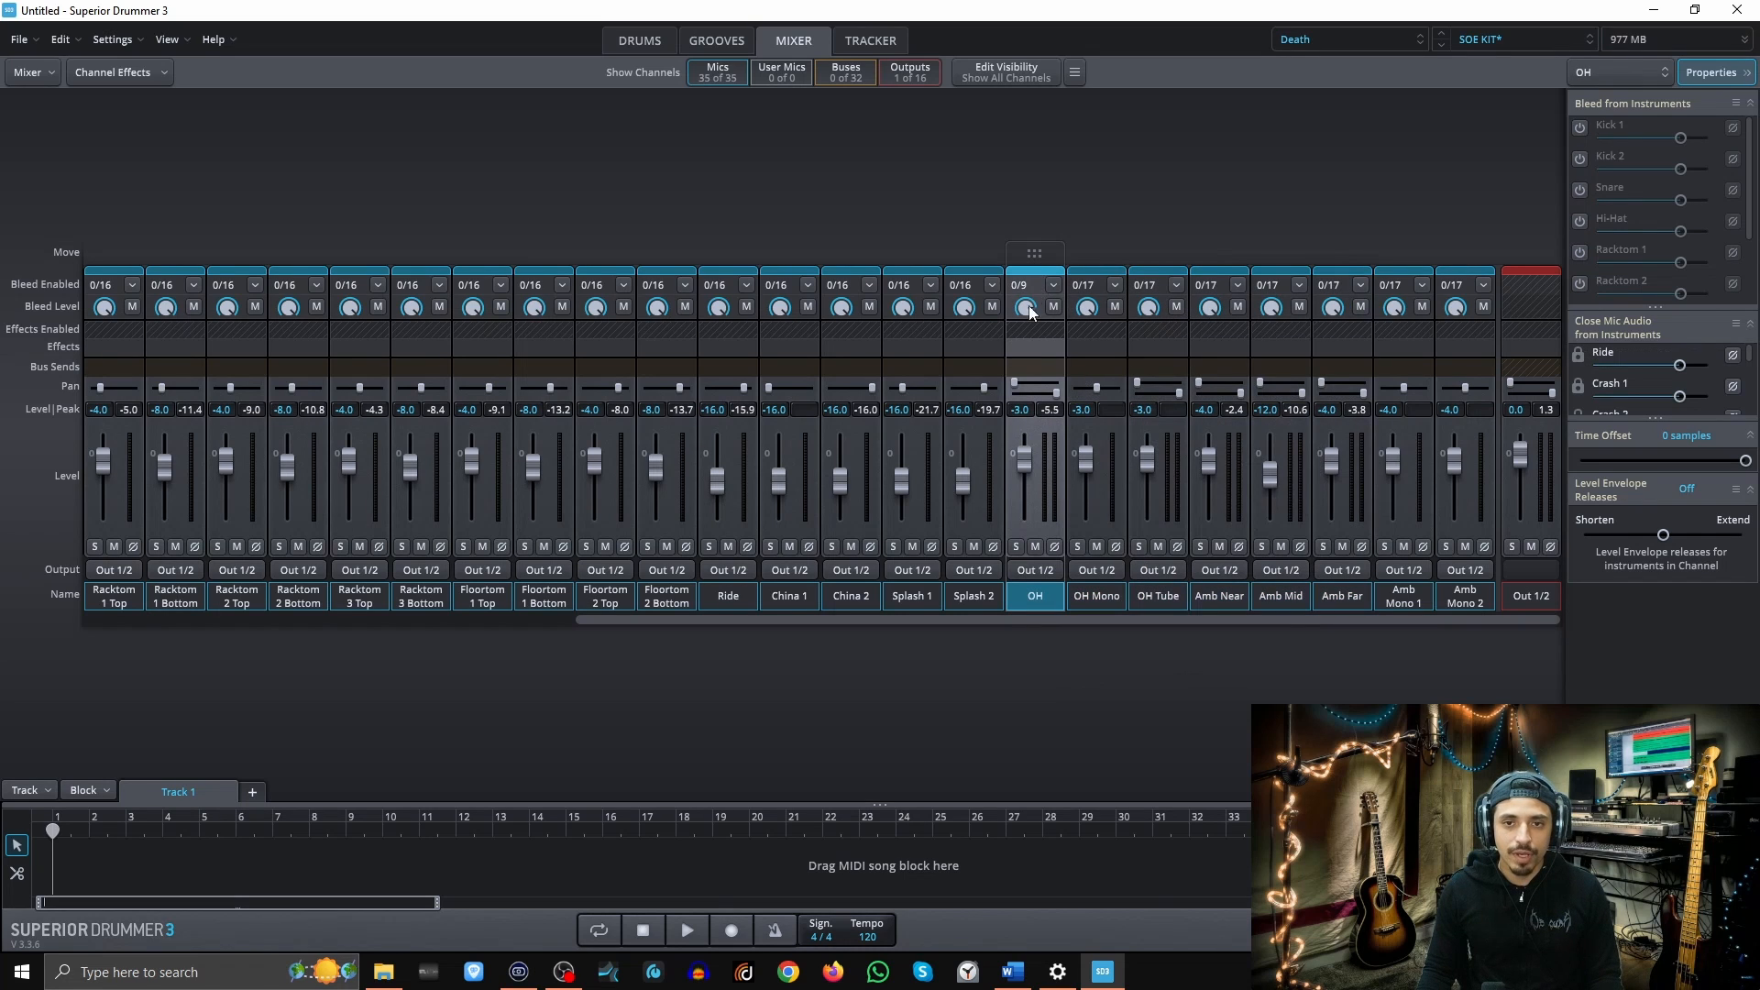
Play and stop the Chorus 01 groove to hear the kit with overhead and ambience bleed disabled
left_click(708, 42)
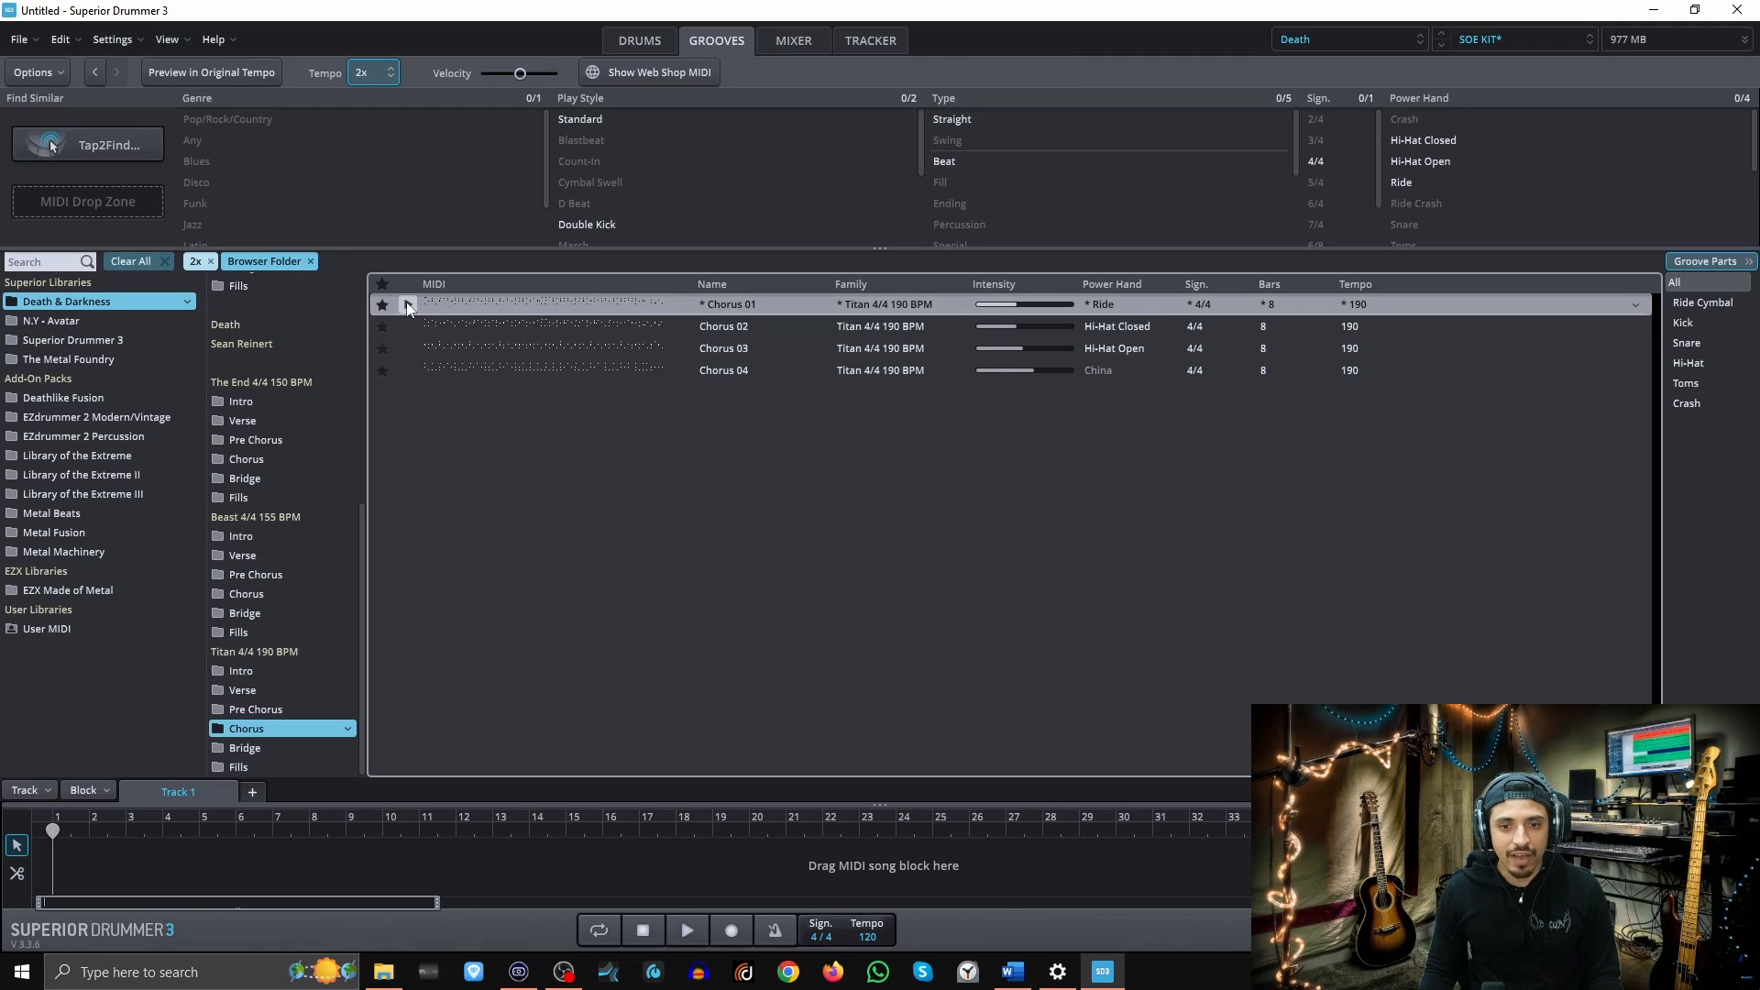
left_click(627, 40)
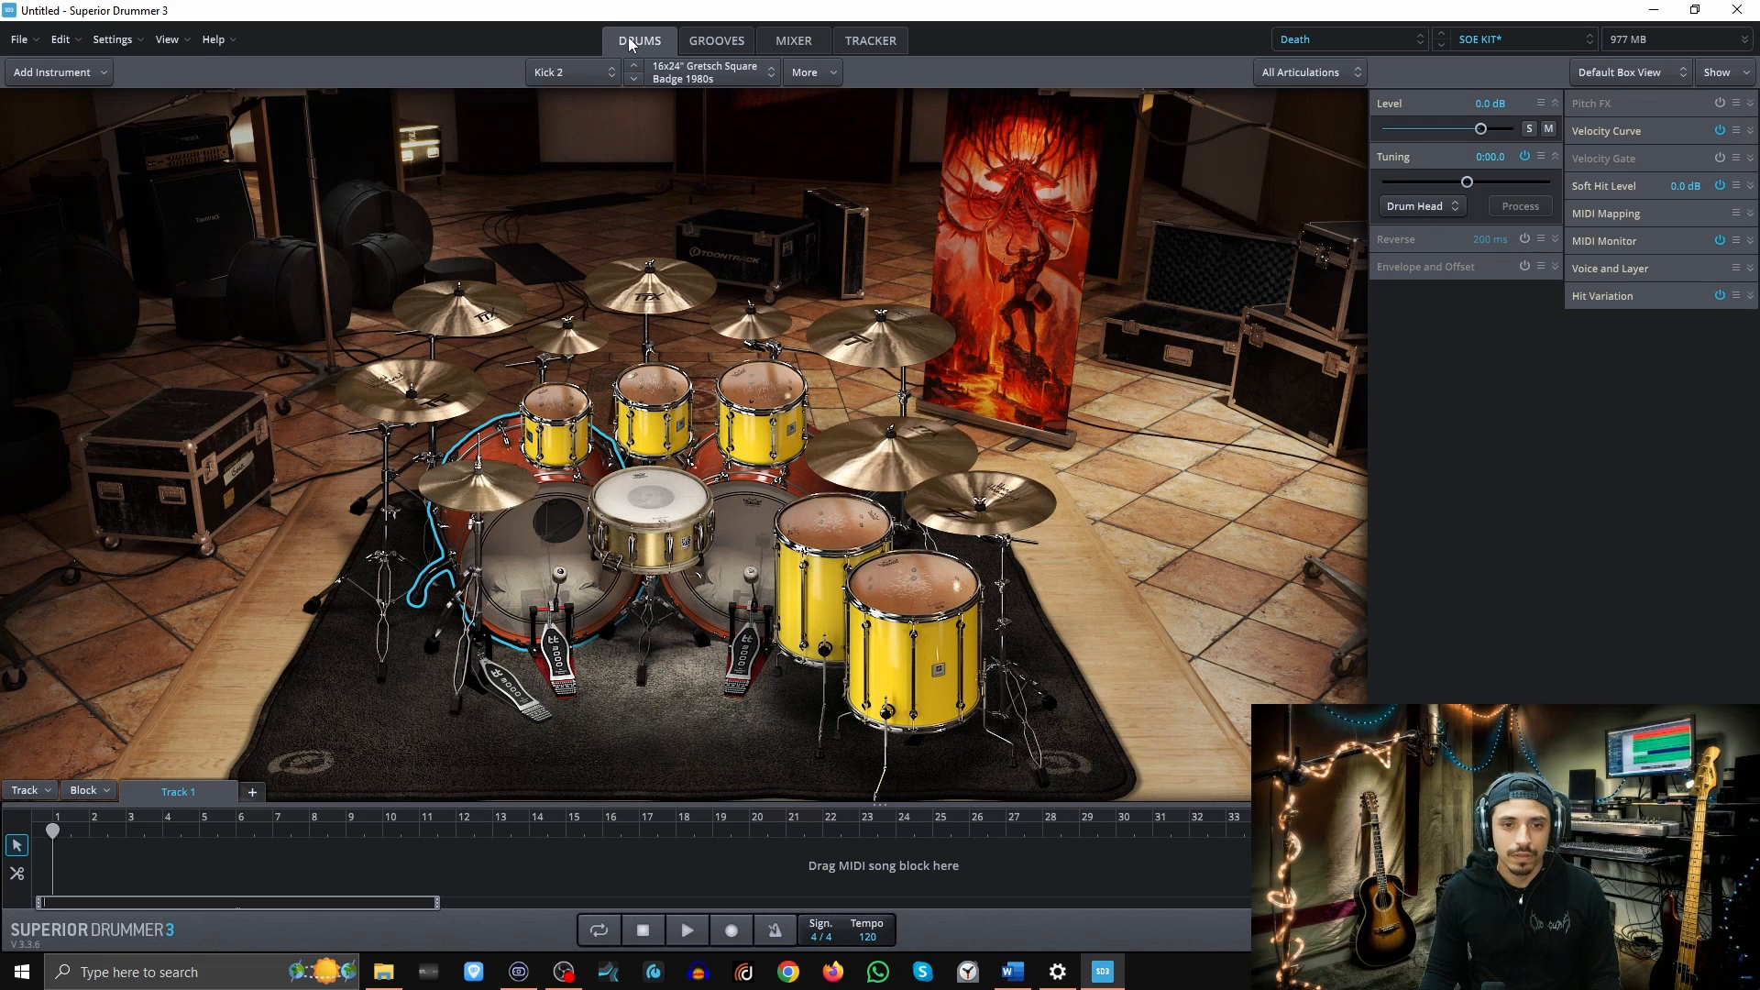
key("space")
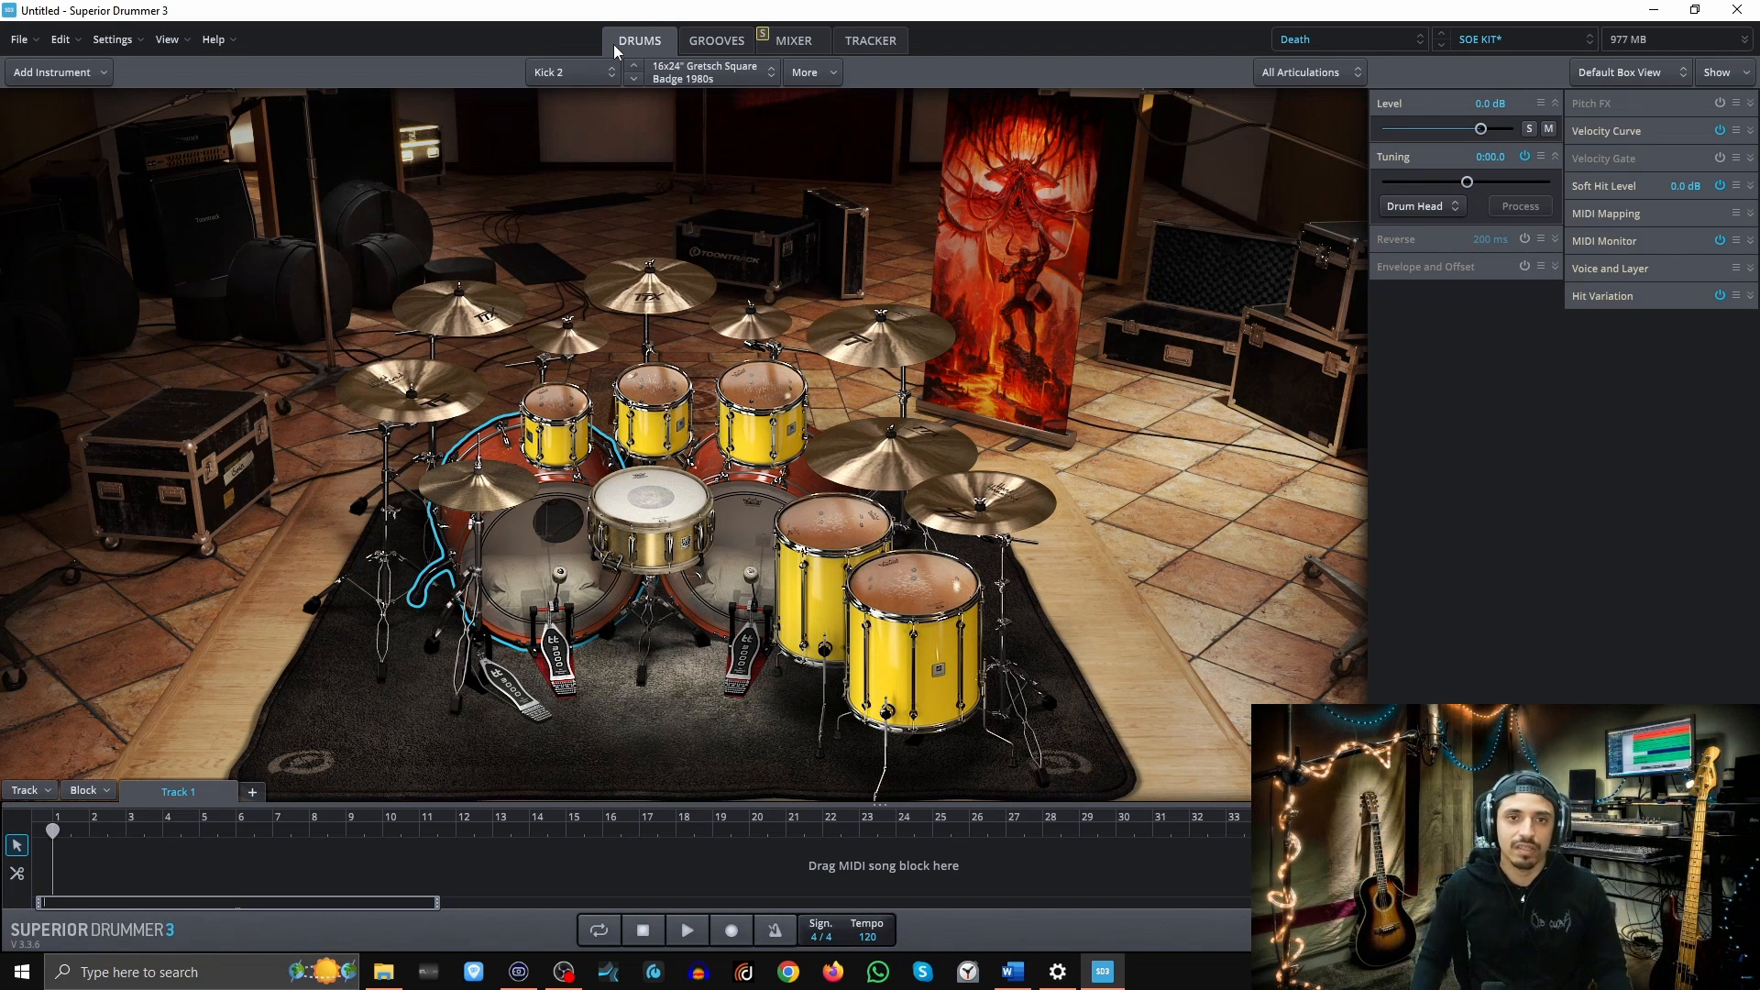
left_click(716, 42)
left_click(408, 306)
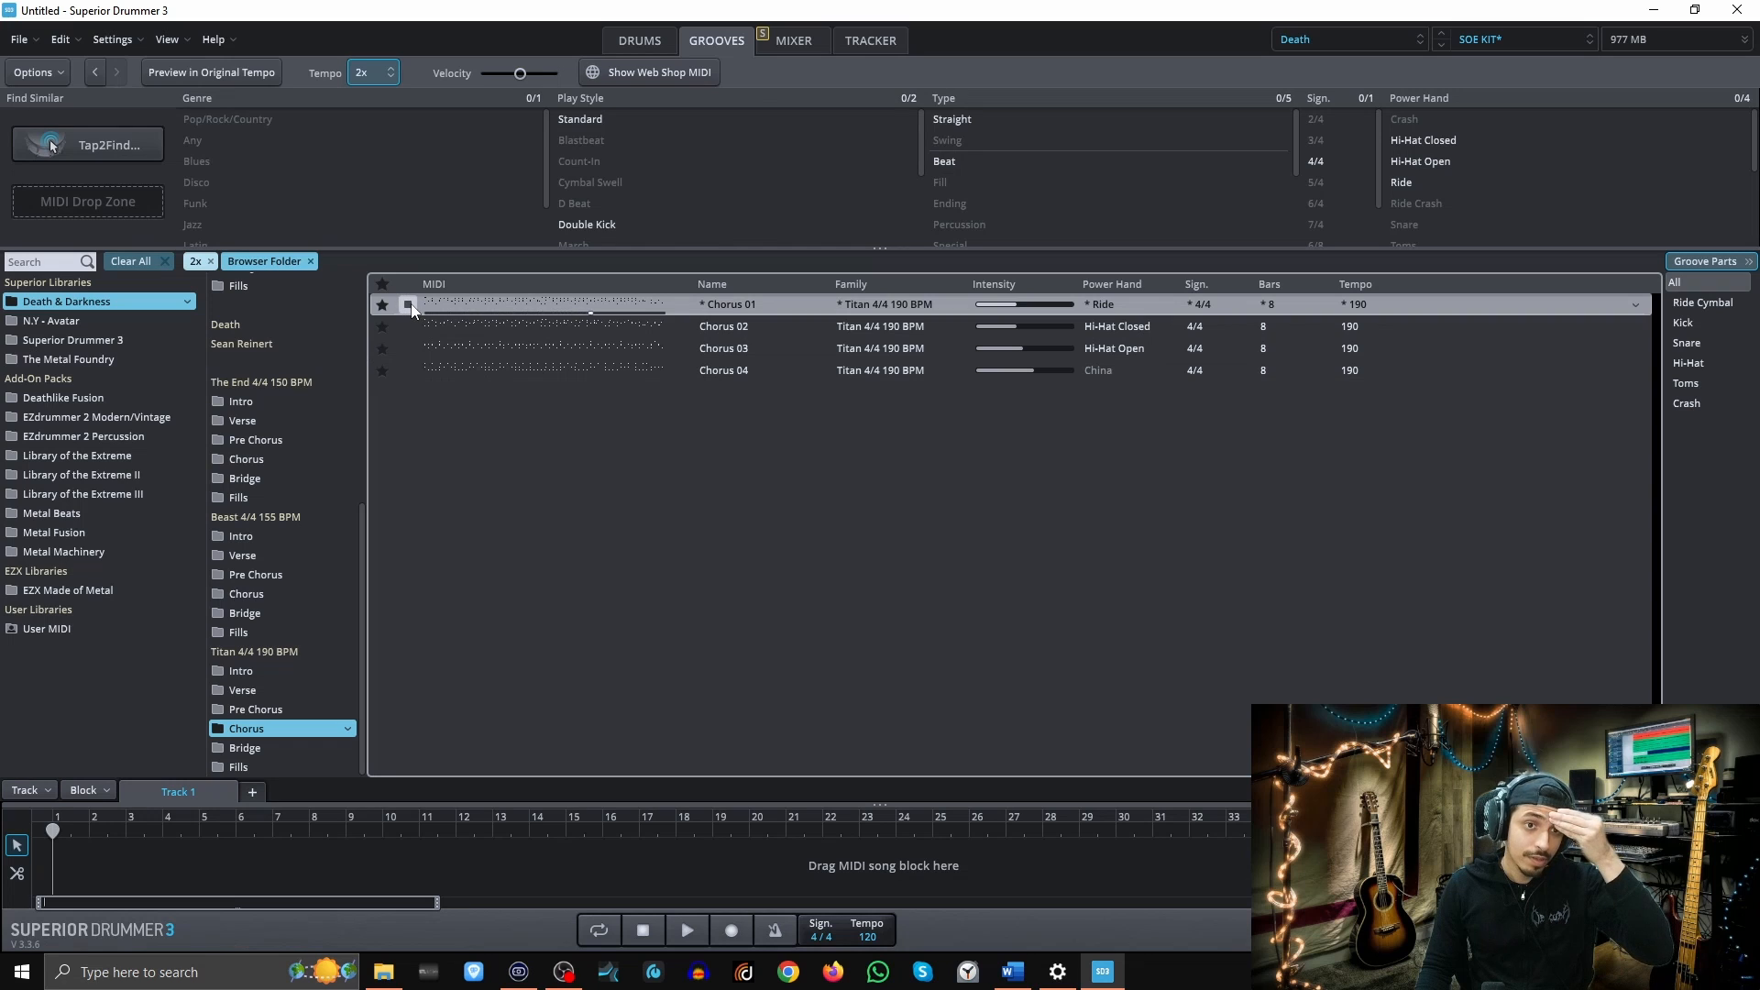
left_click(409, 305)
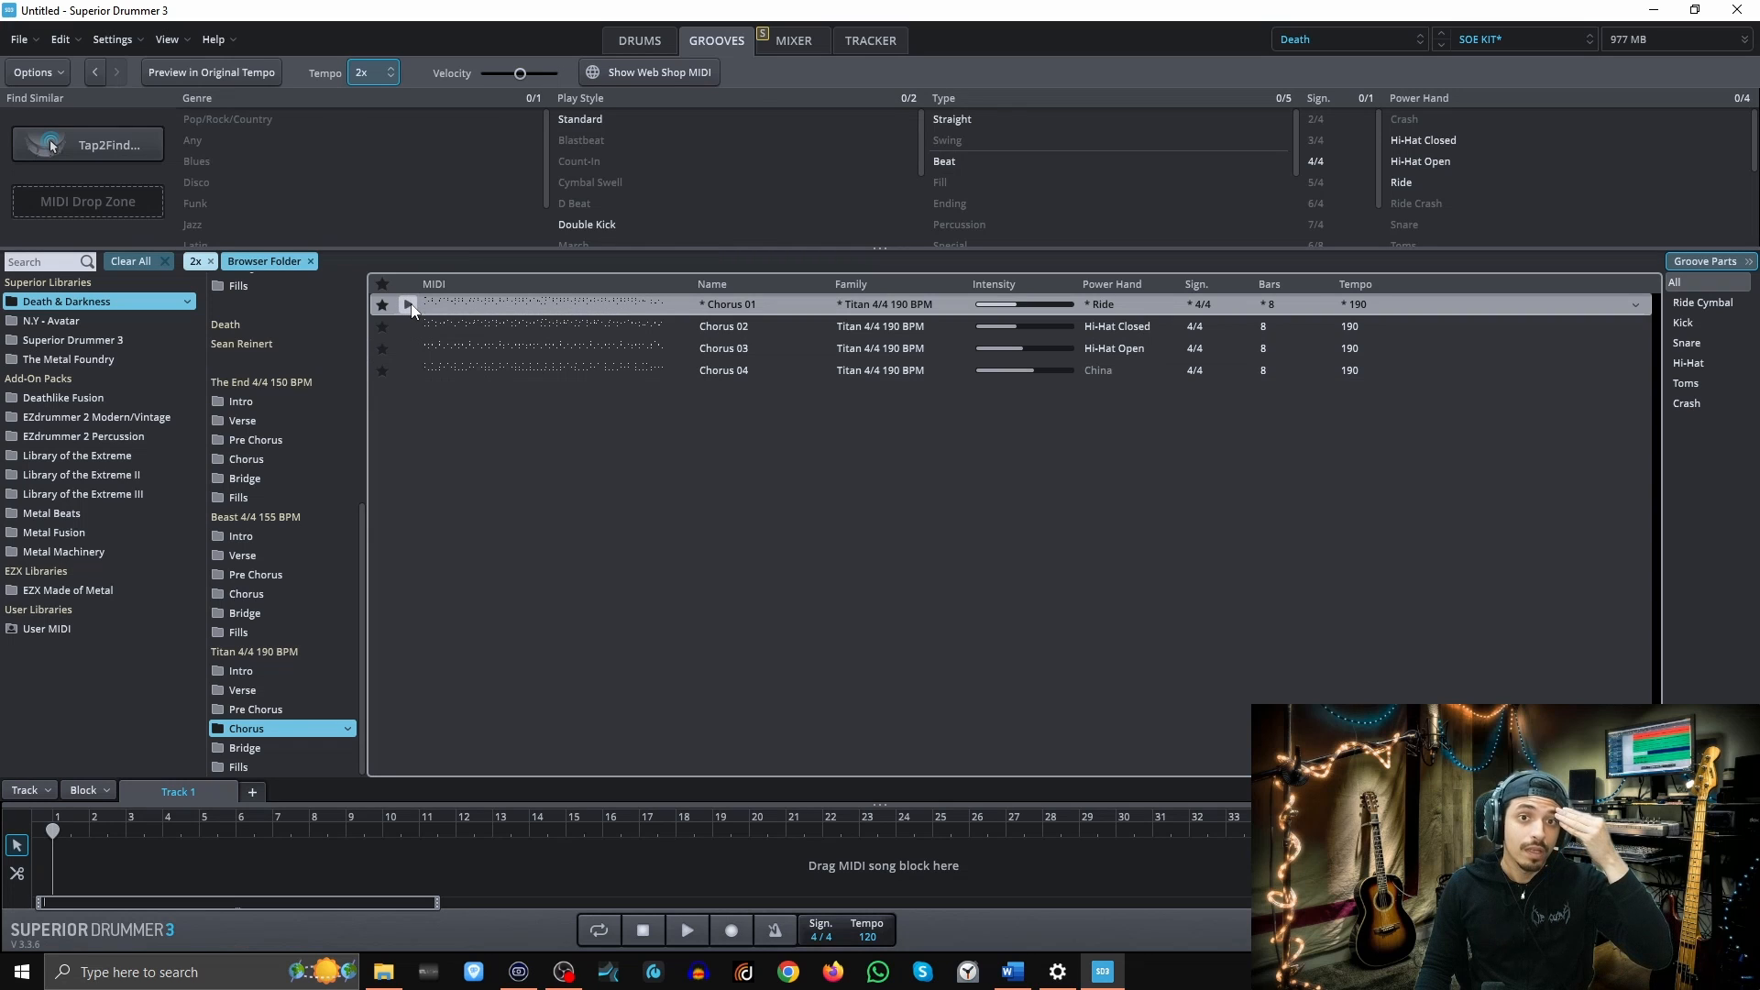
left_click(611, 44)
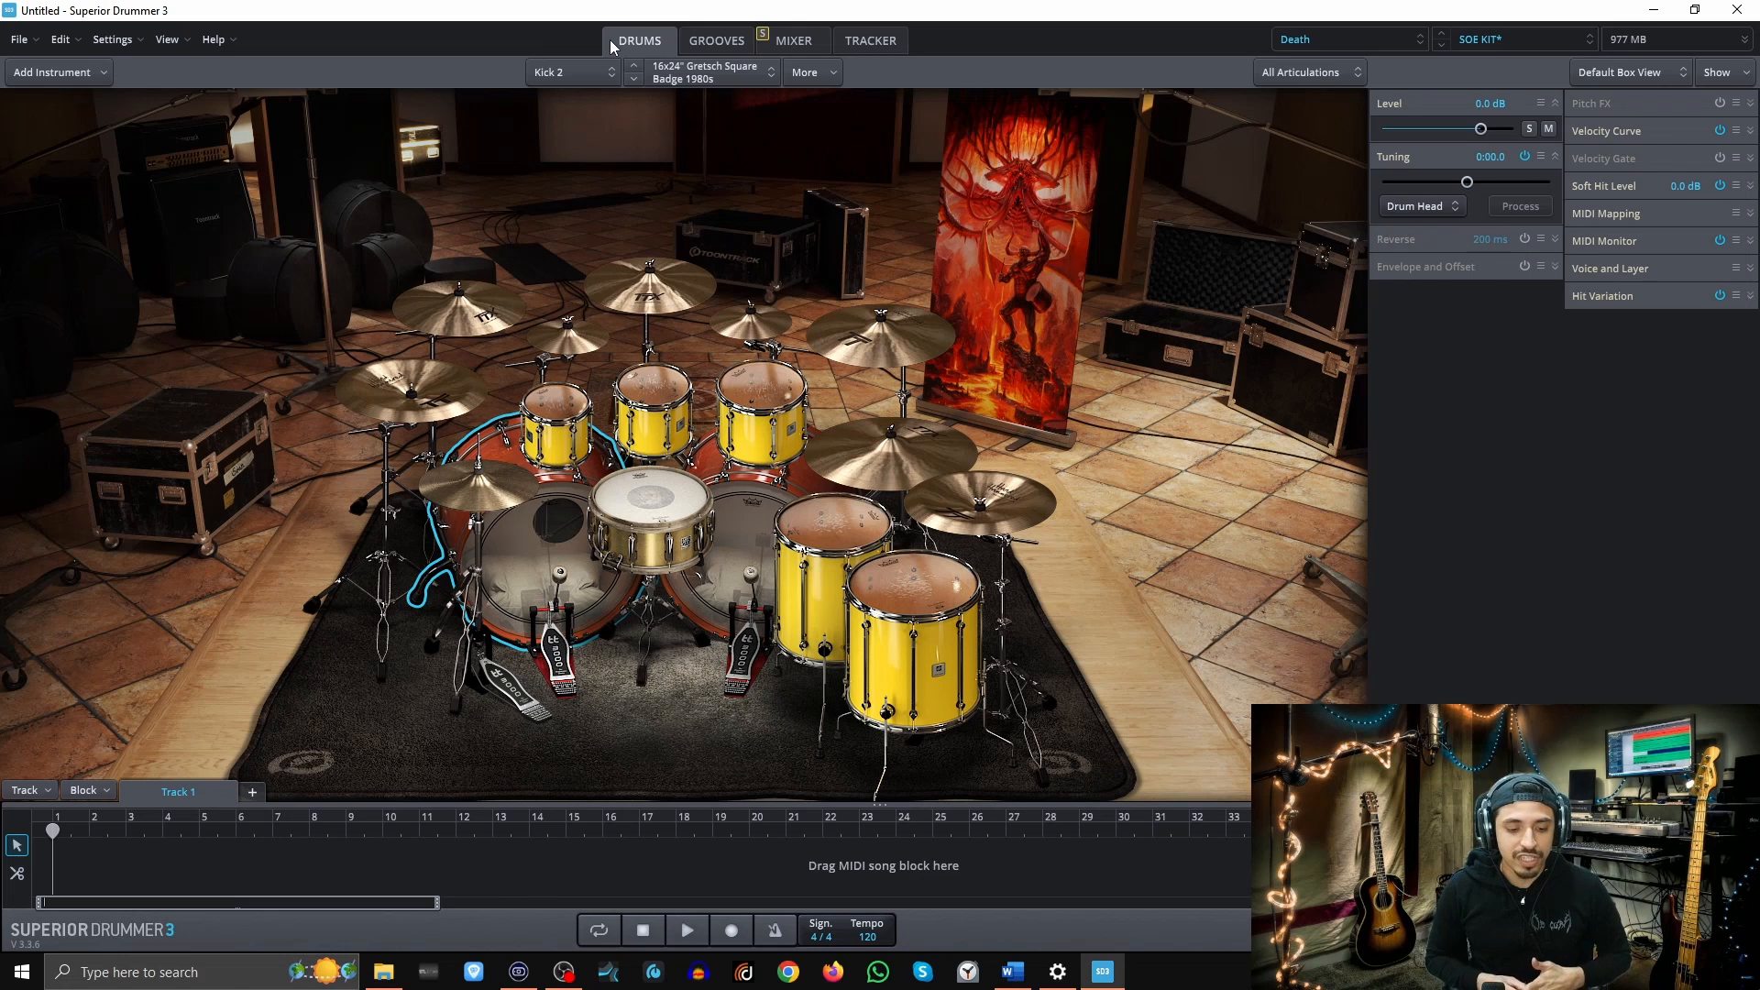
Enable bleed from all instruments on the OH channel and preview the Chorus 01 groove while viewing the kit
left_click(795, 40)
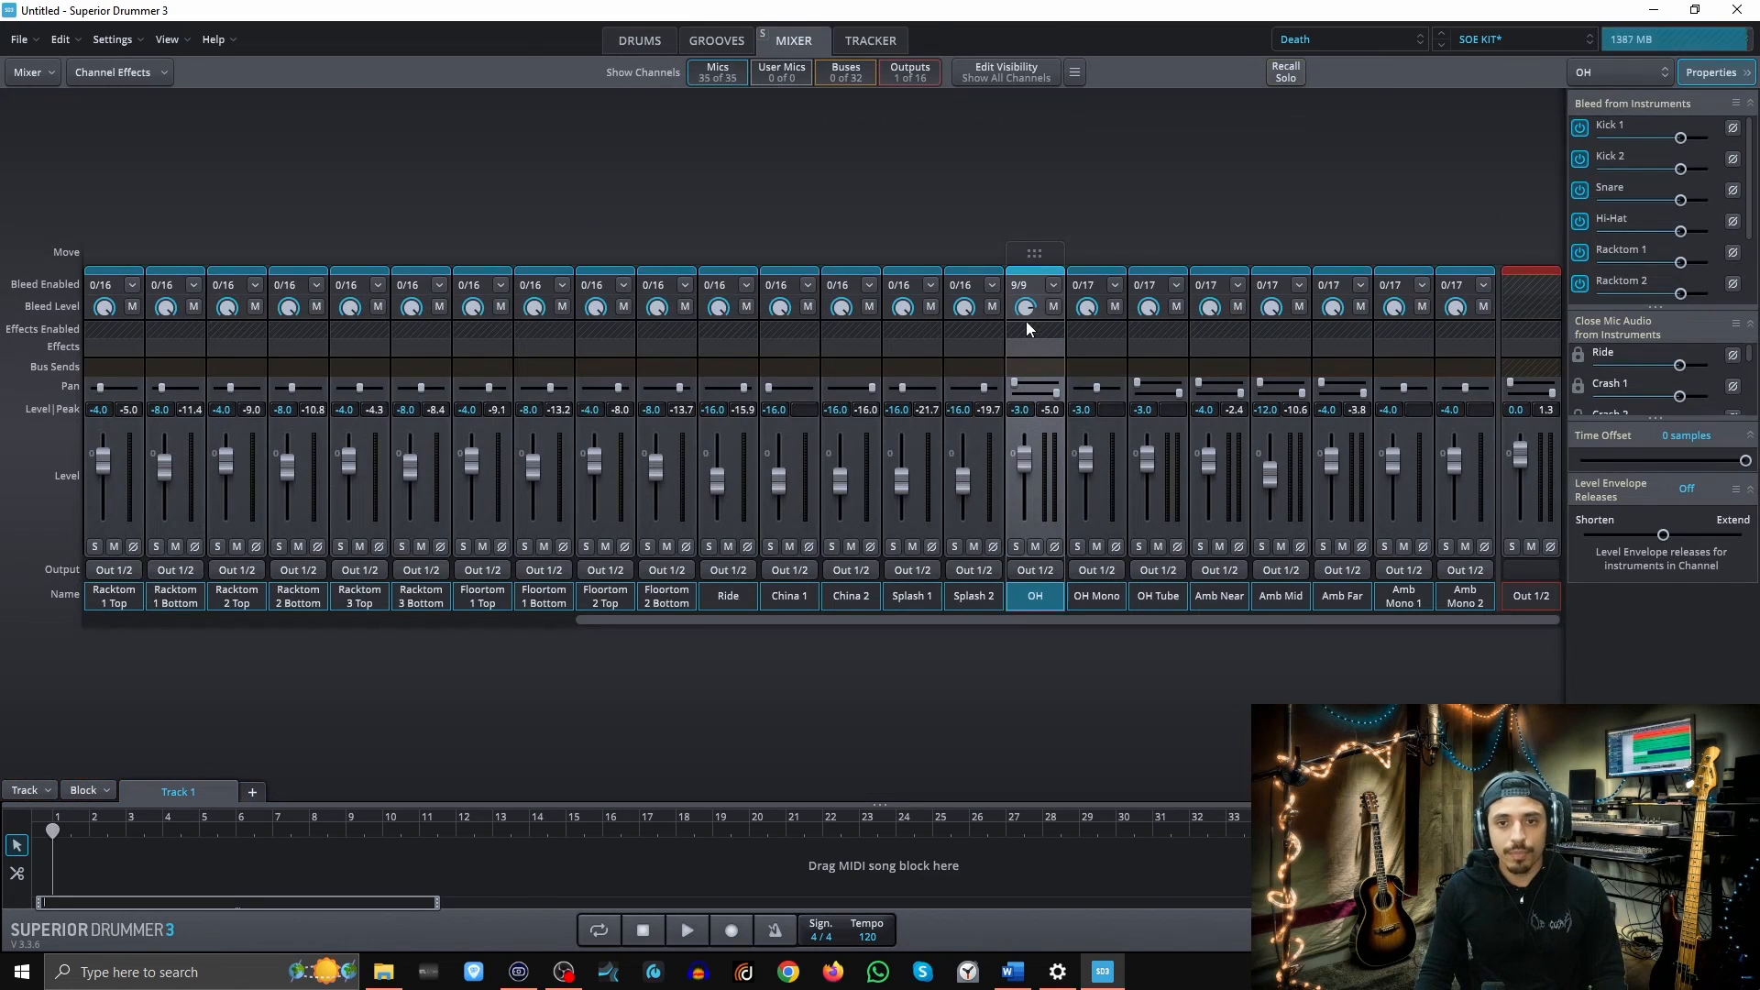
left_click(633, 41)
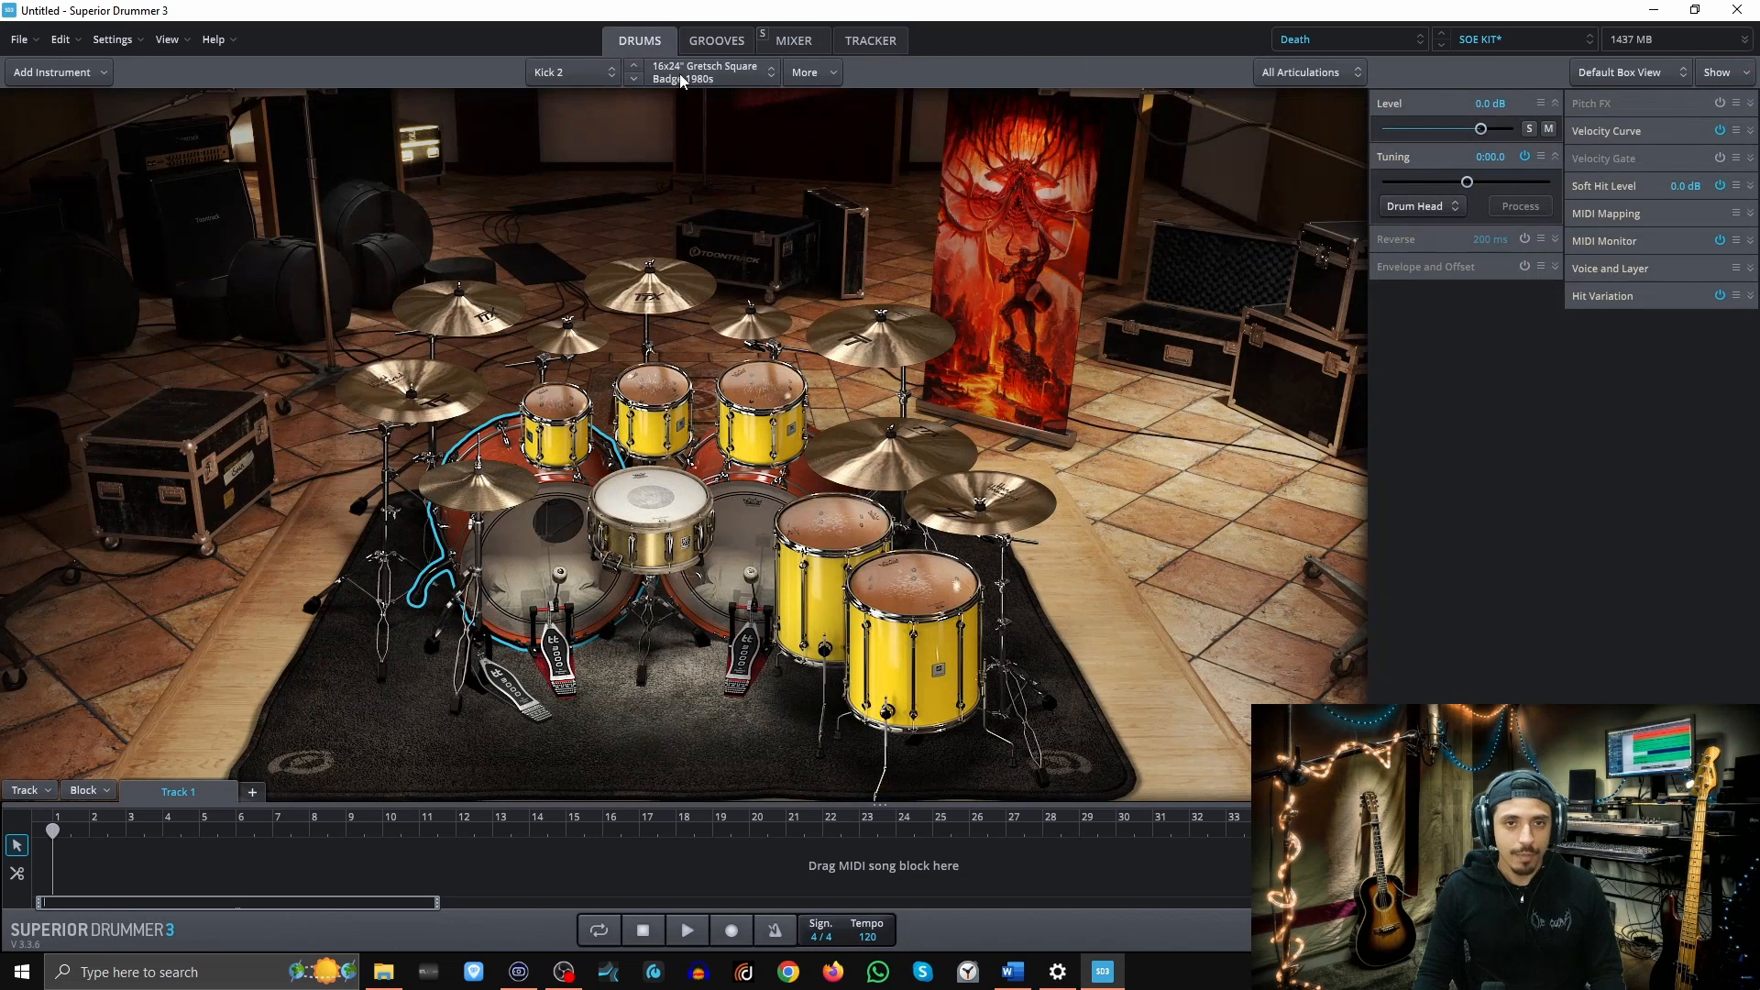
left_click(711, 40)
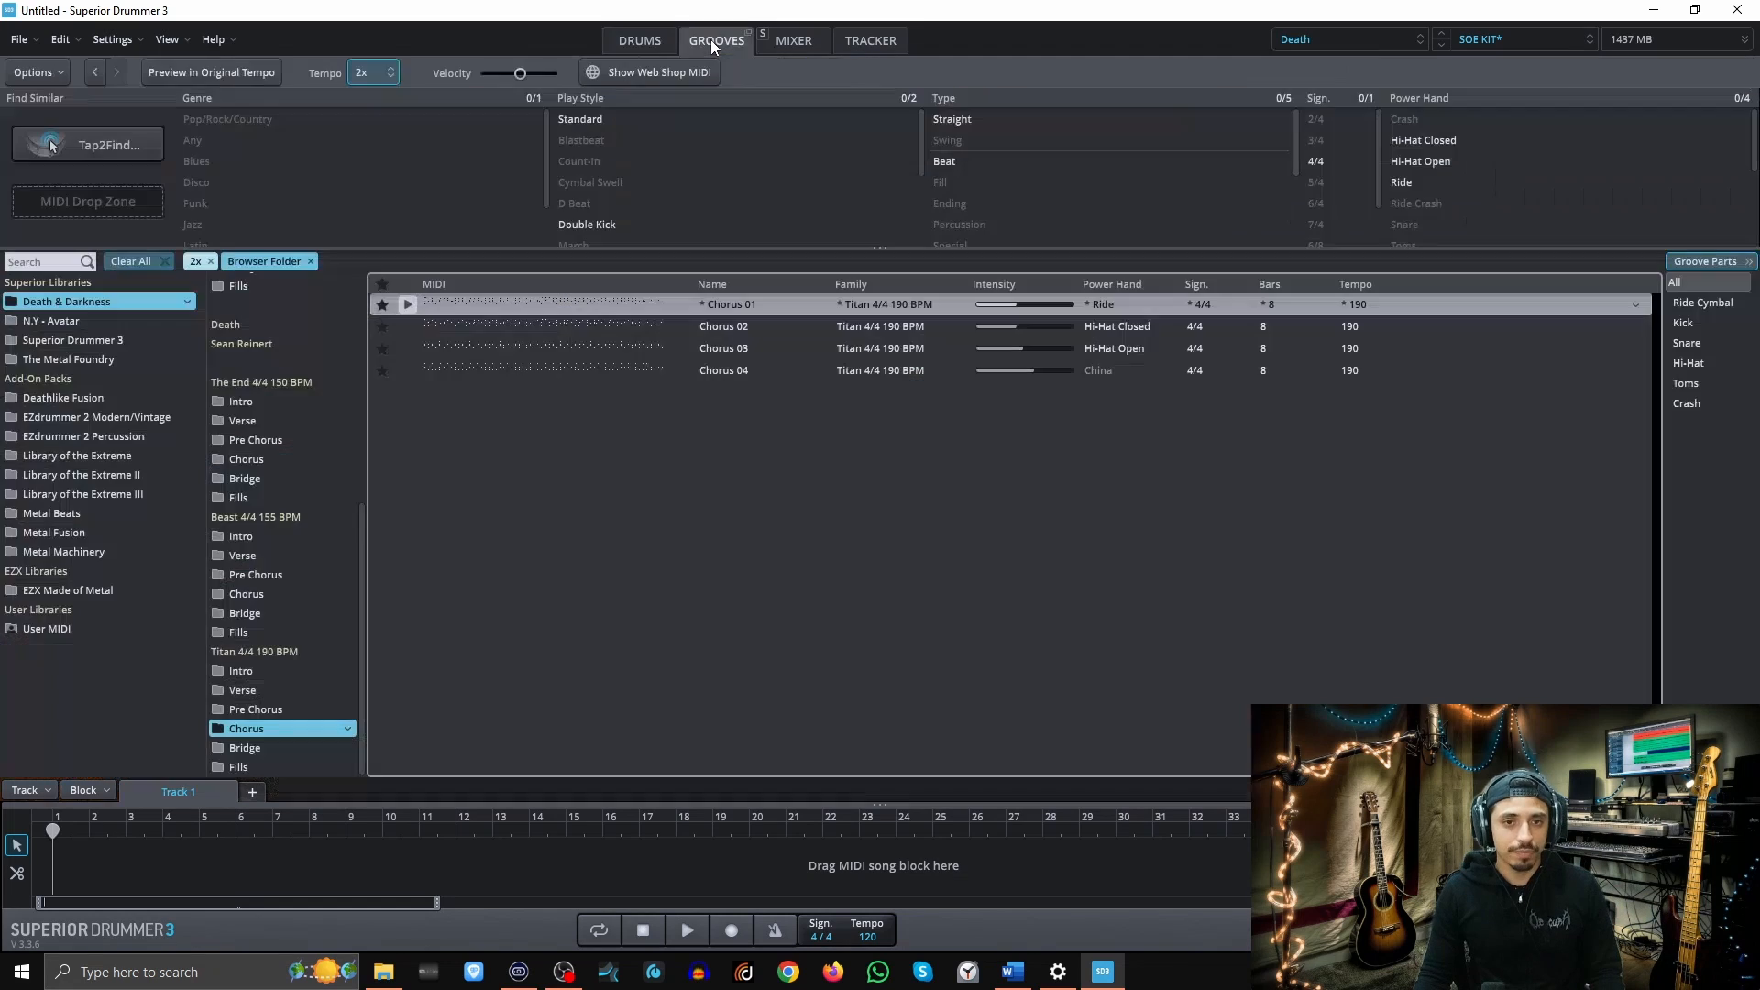
left_click(639, 40)
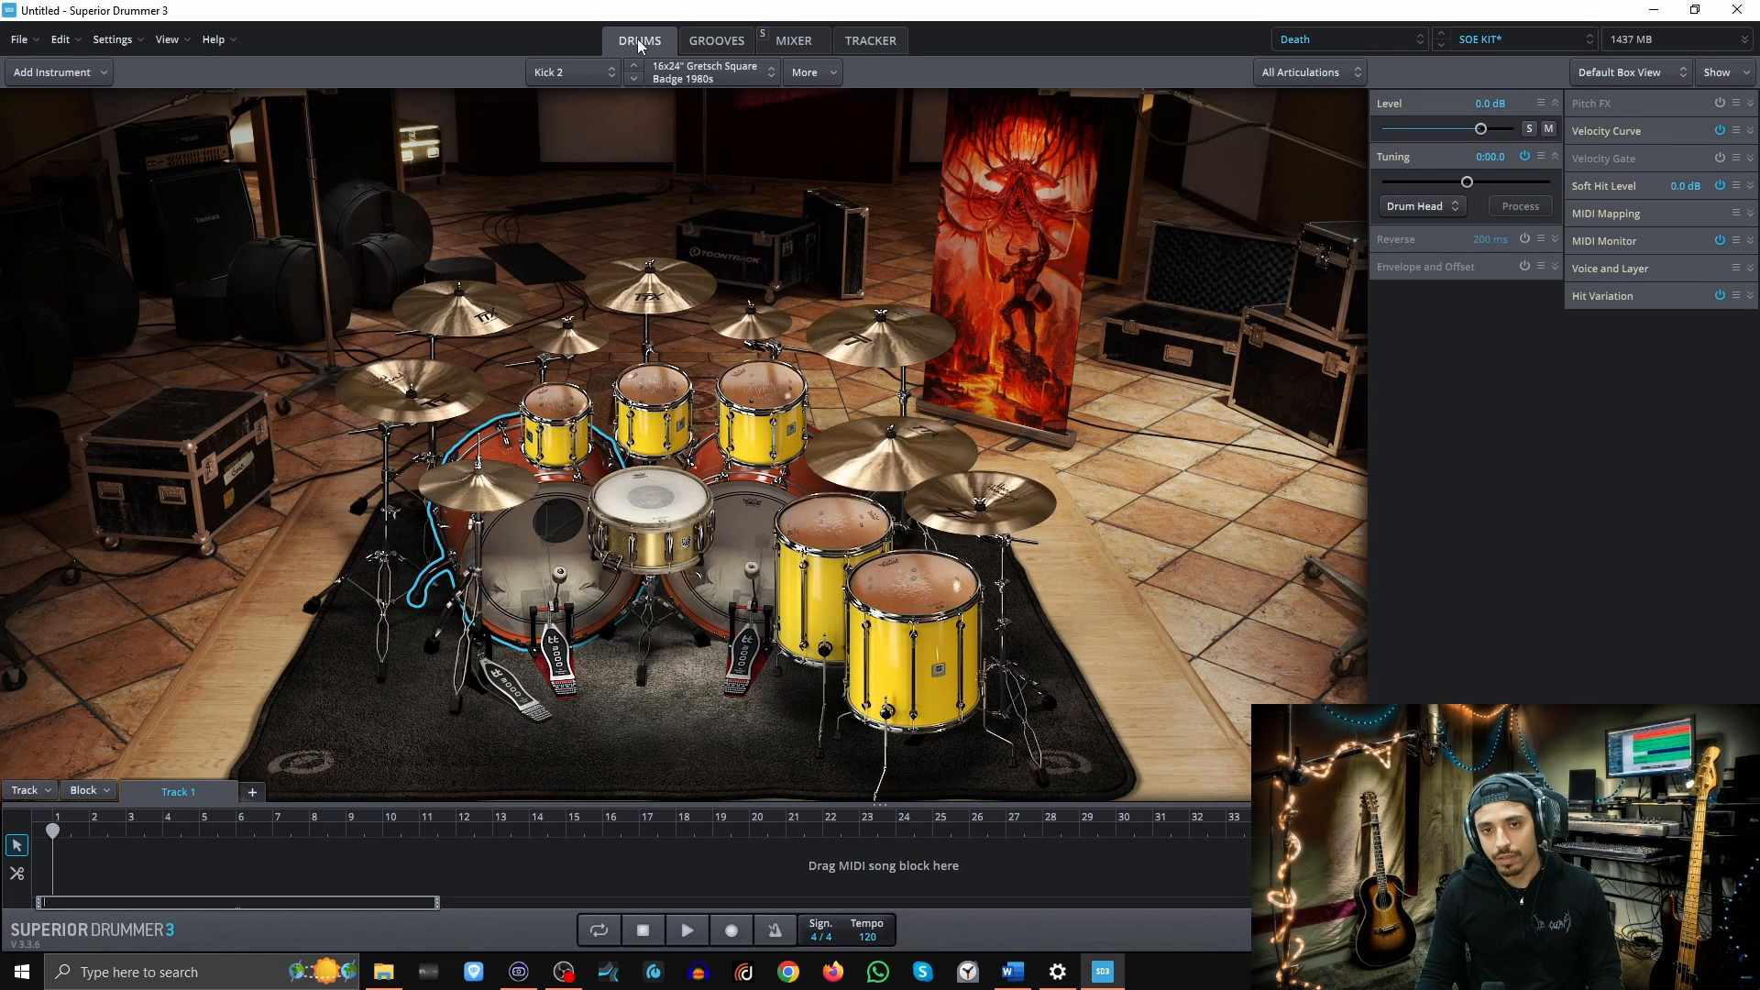
Enable bleed from all instruments on the Amb Far channel and review its list of bleed instruments
left_click(798, 44)
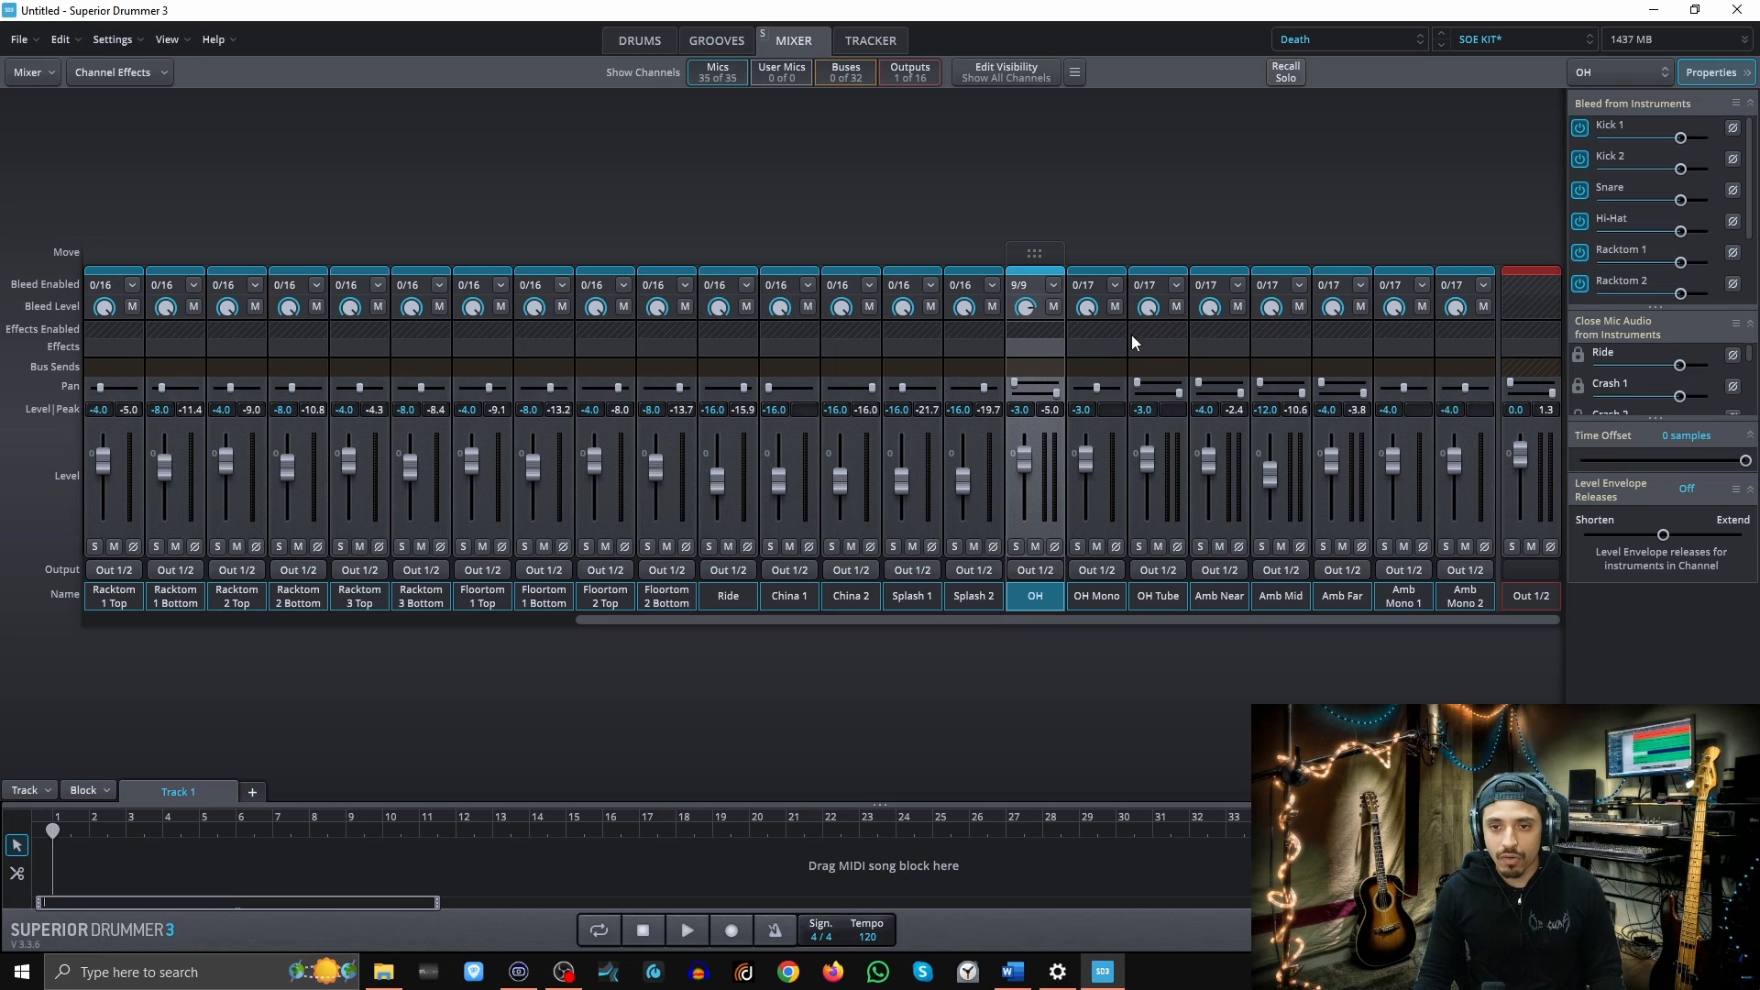
left_click(1360, 287)
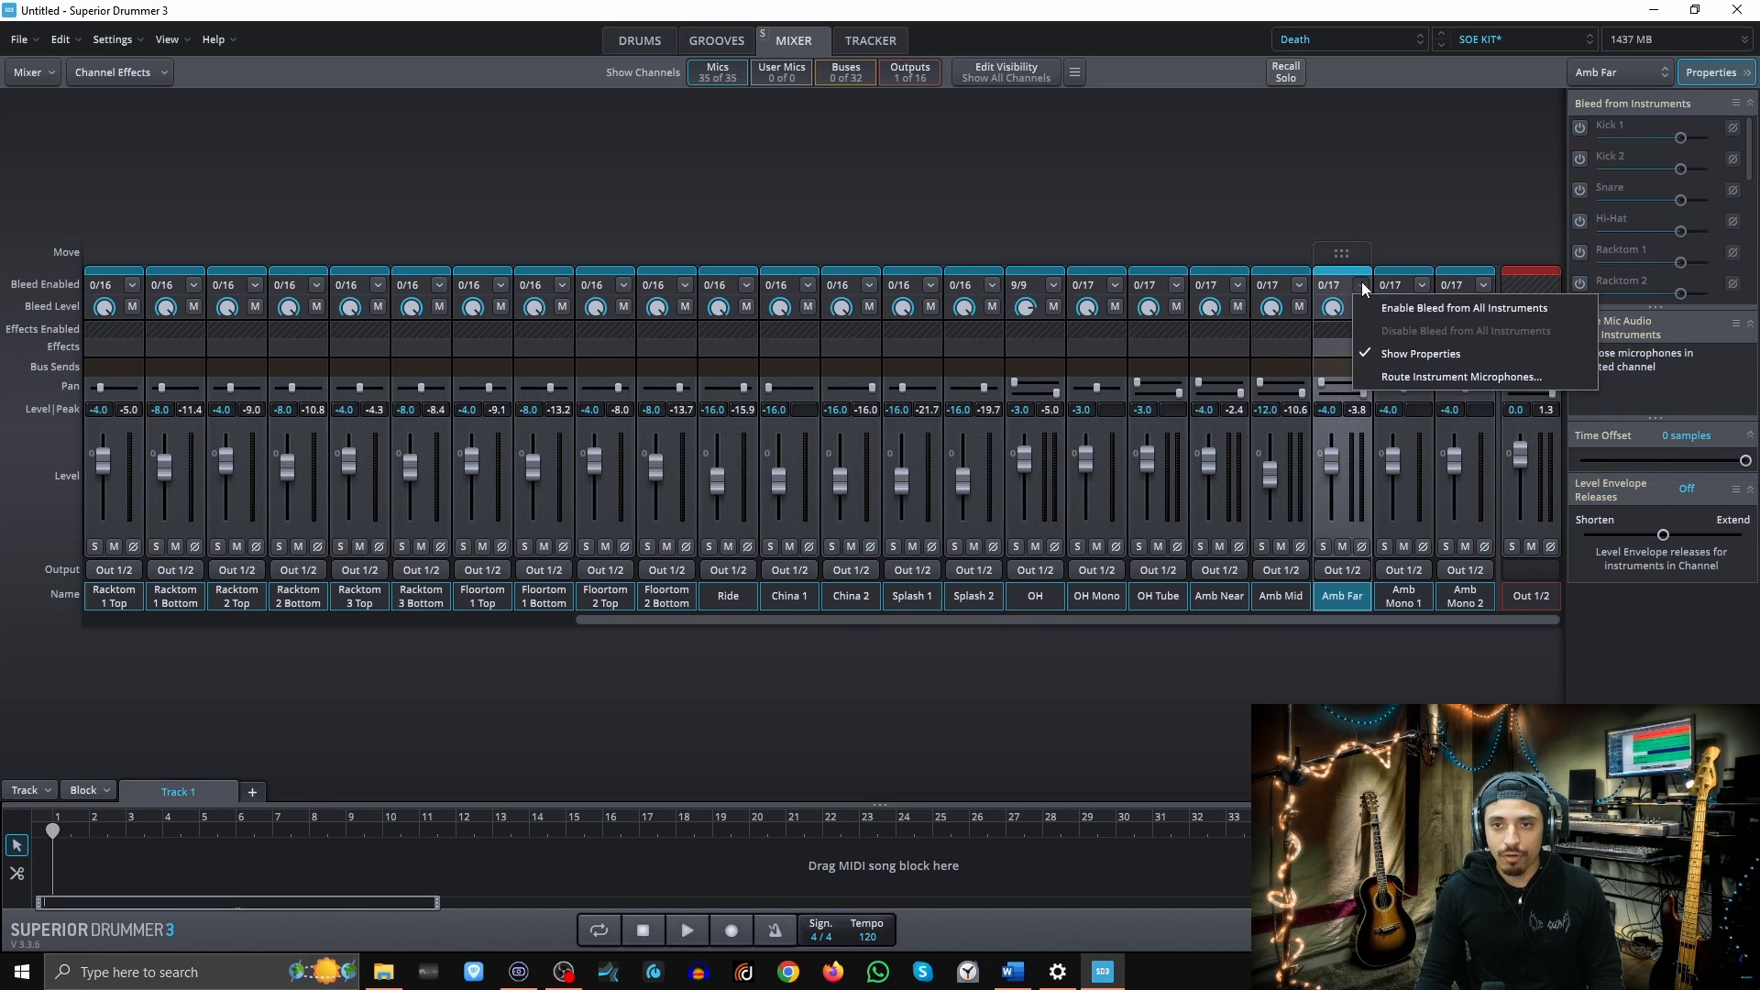
left_click(1555, 313)
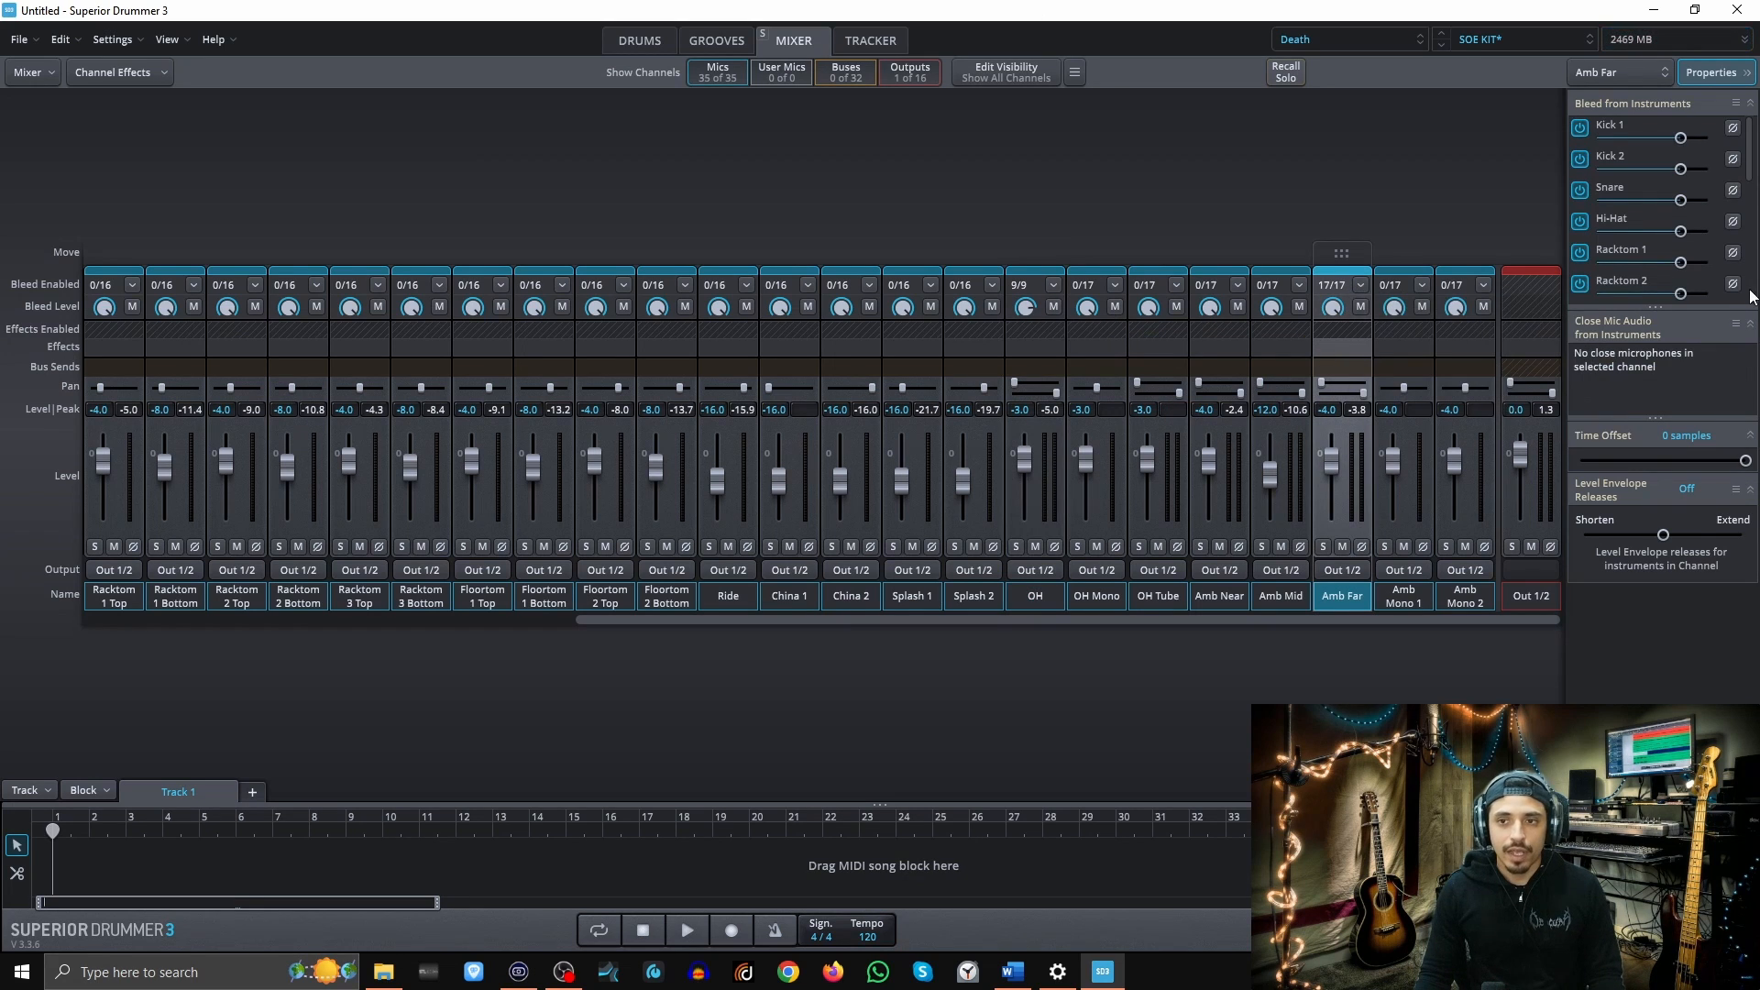
scroll(1693, 244, "down", 4)
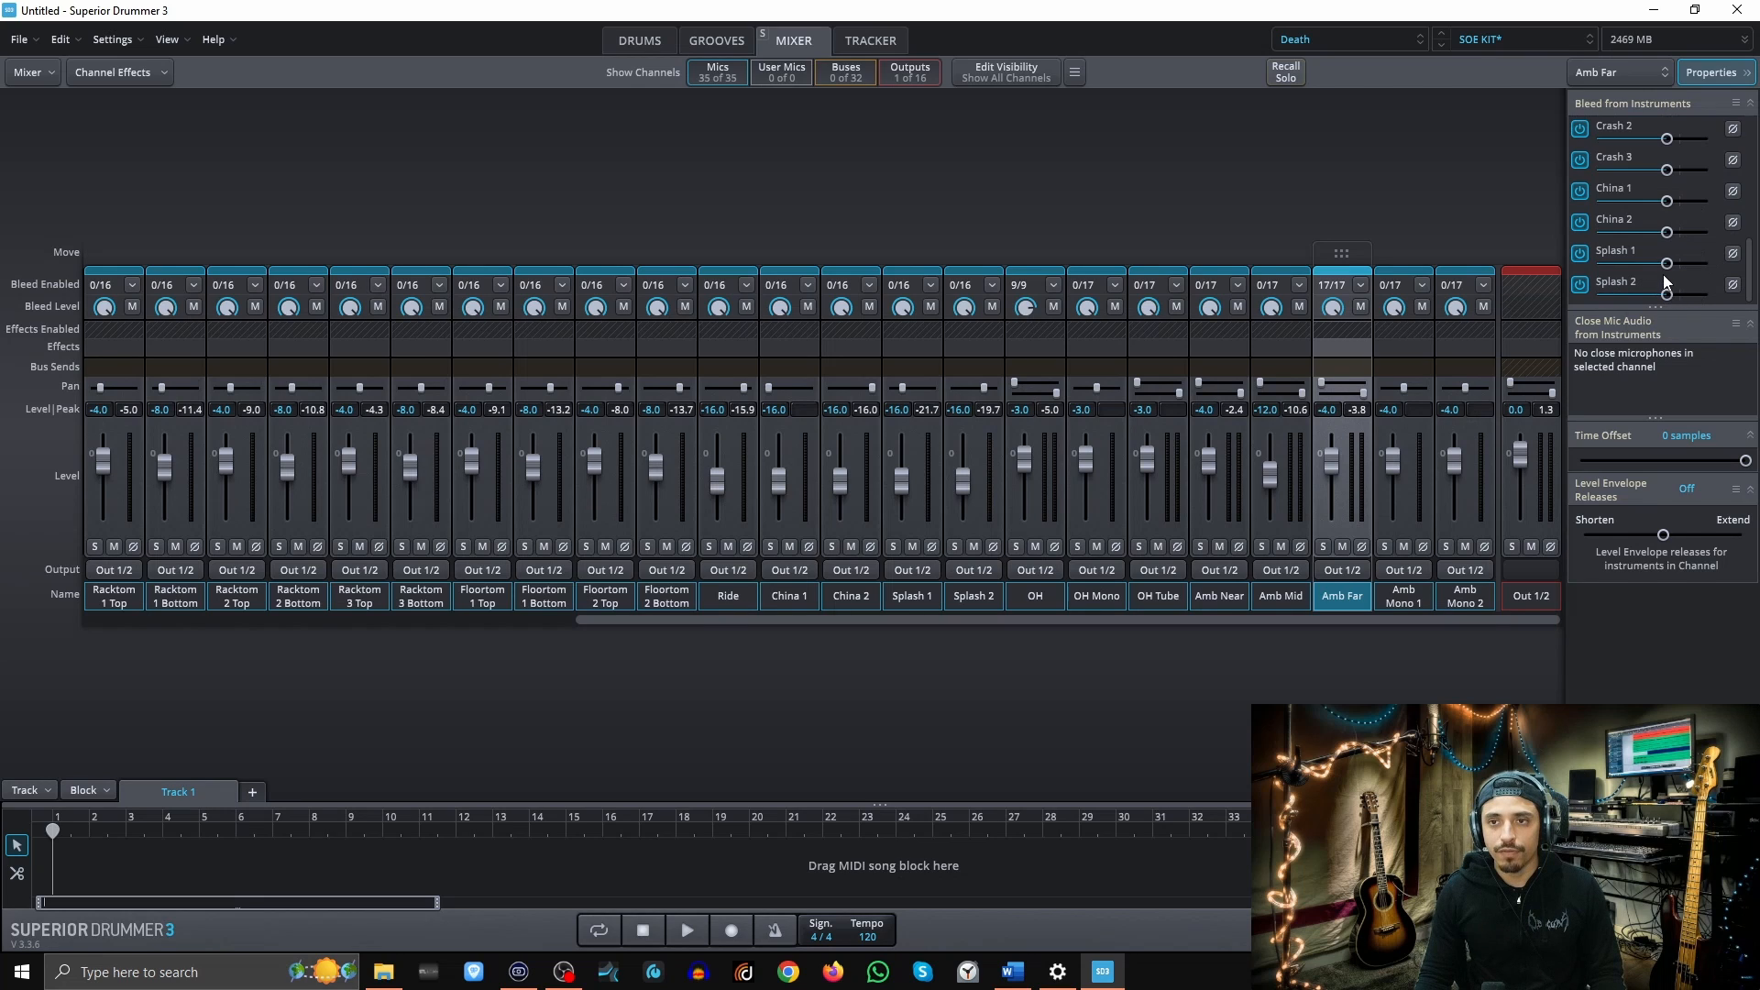
scroll(1625, 152, "up", 2)
scroll(1649, 222, "up", 2)
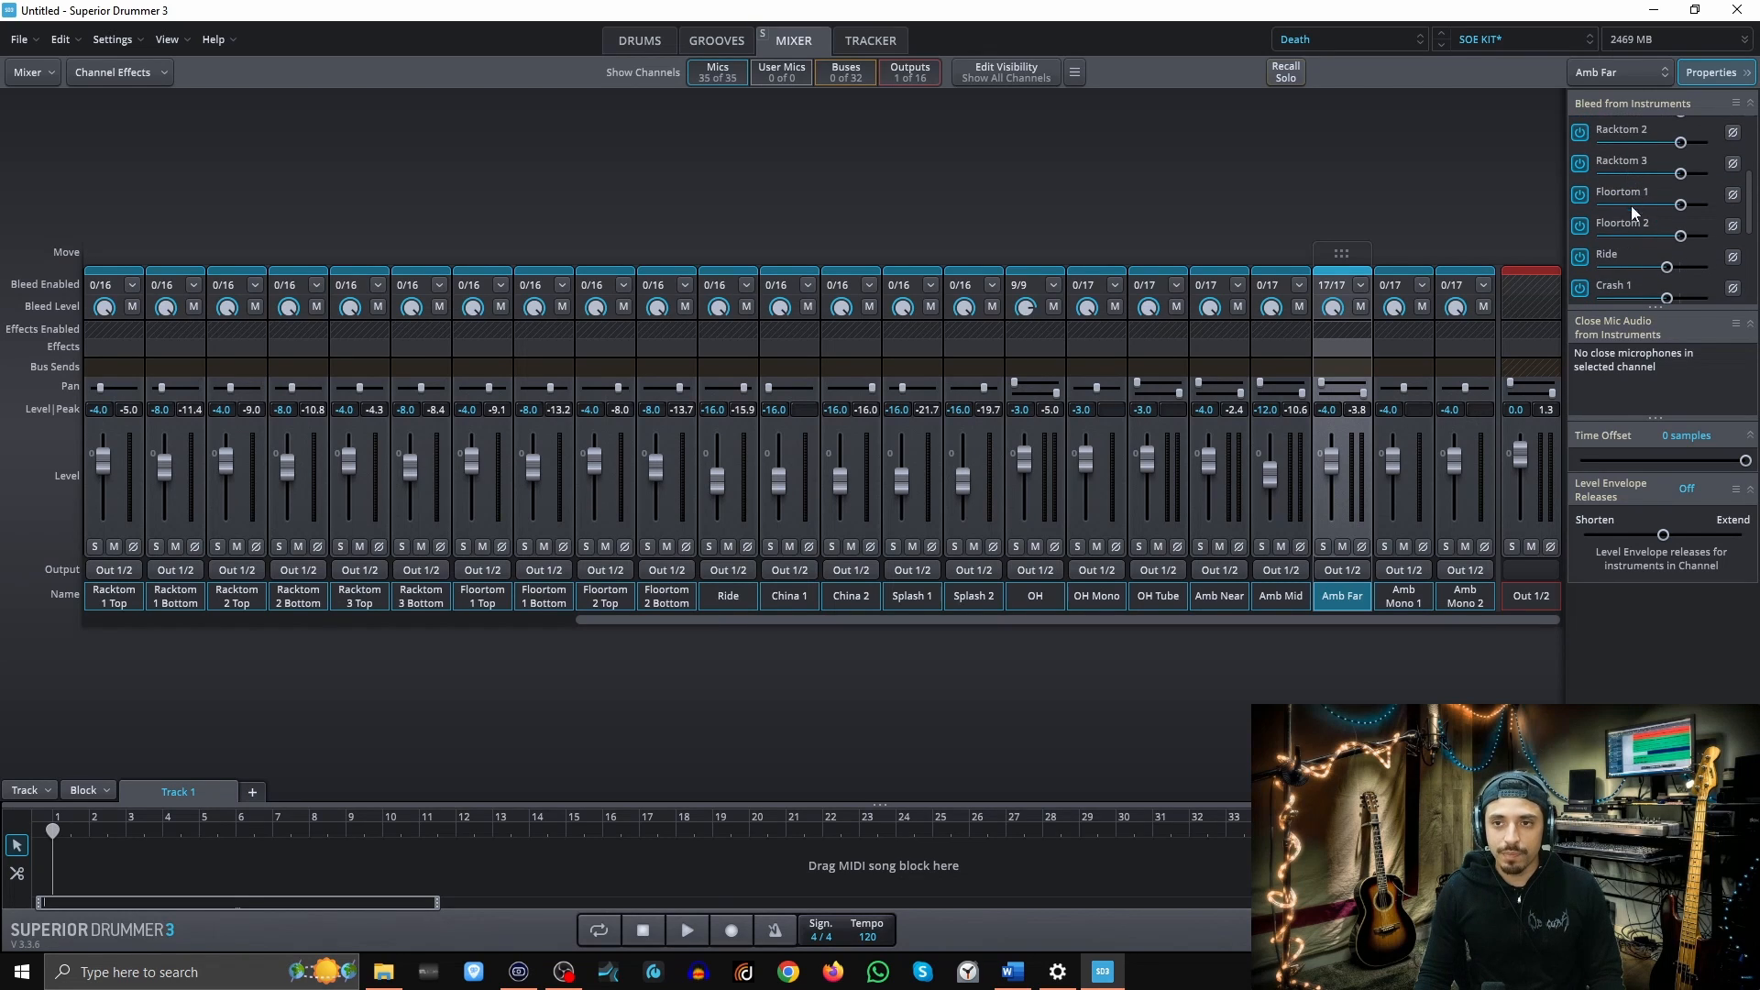
scroll(1626, 248, "up", 2)
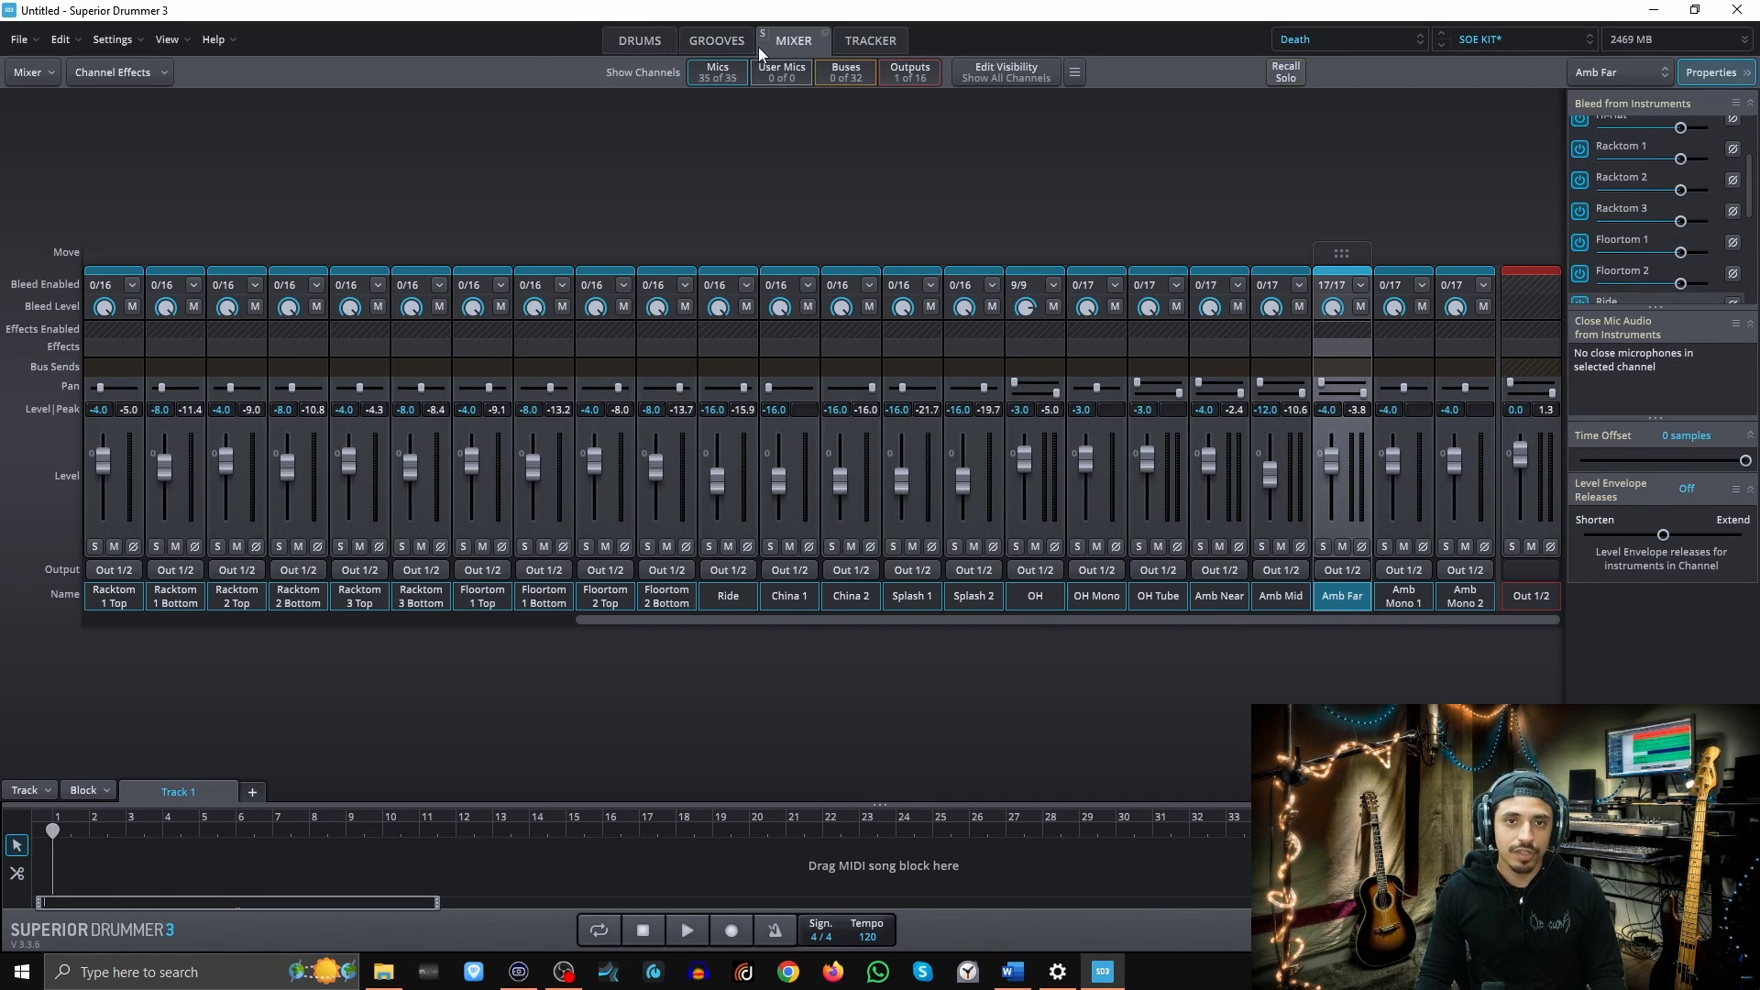
Preview the Chorus 01 groove with overhead and far ambience bleed while viewing the kit, and return to the mixer
left_click(719, 41)
left_click(639, 41)
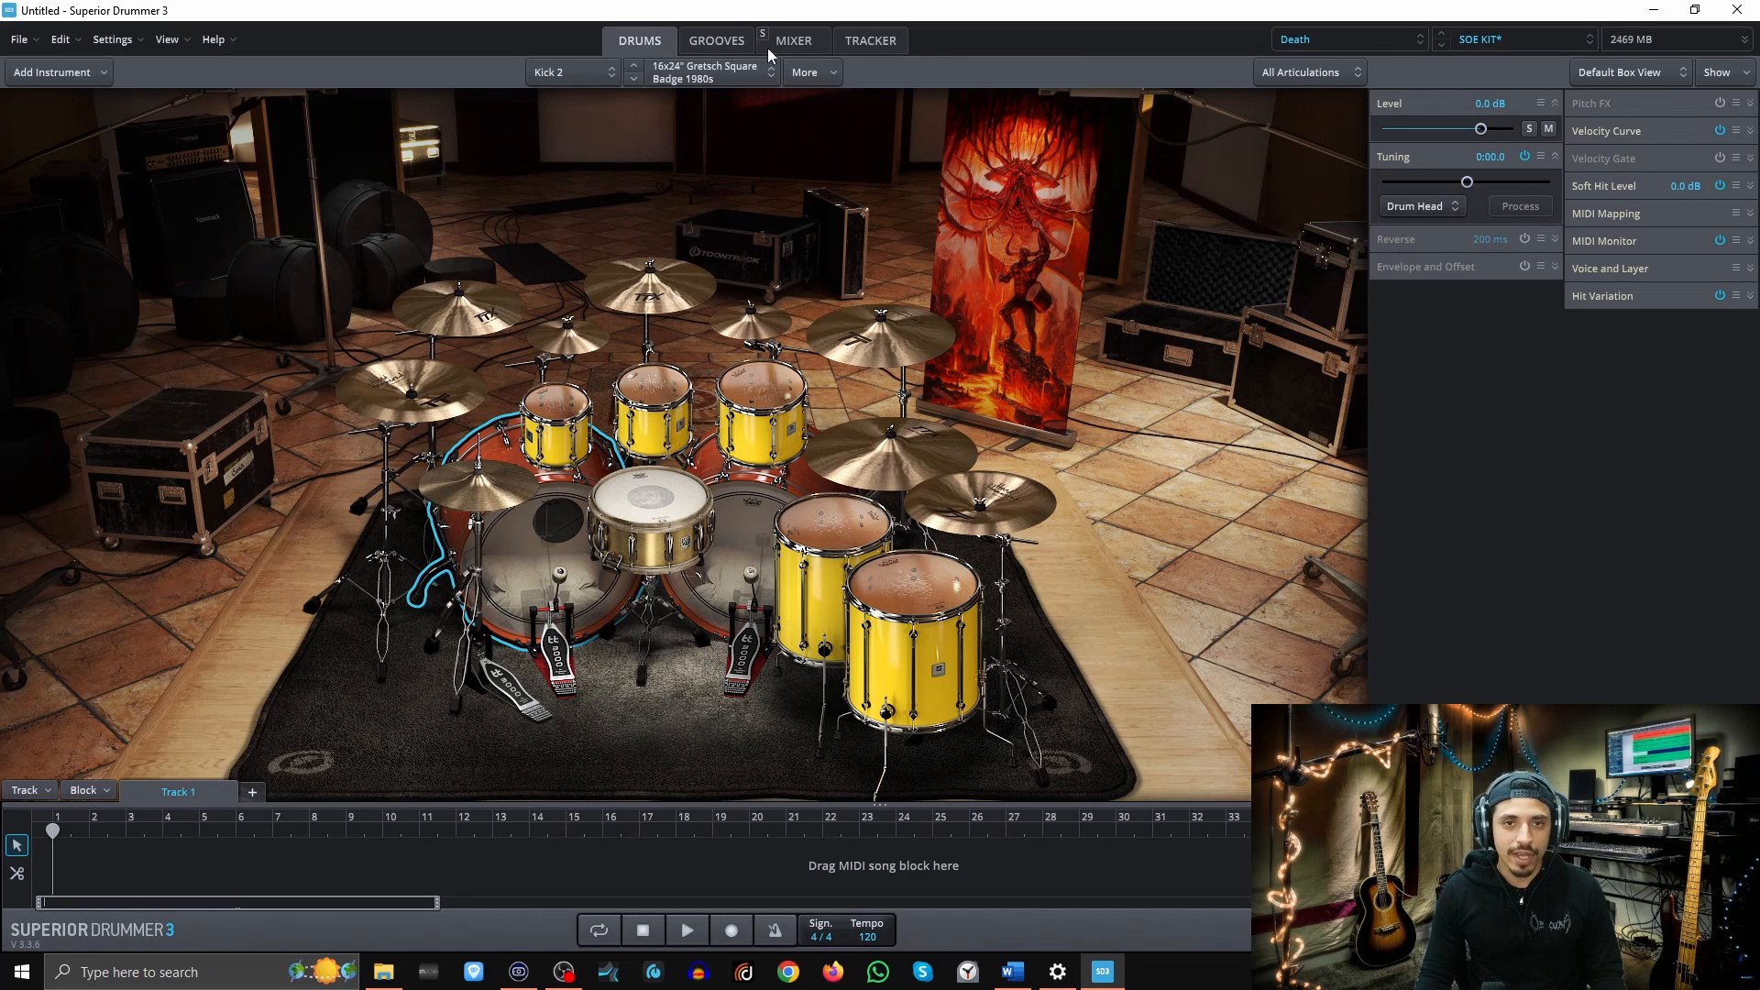
left_click(739, 46)
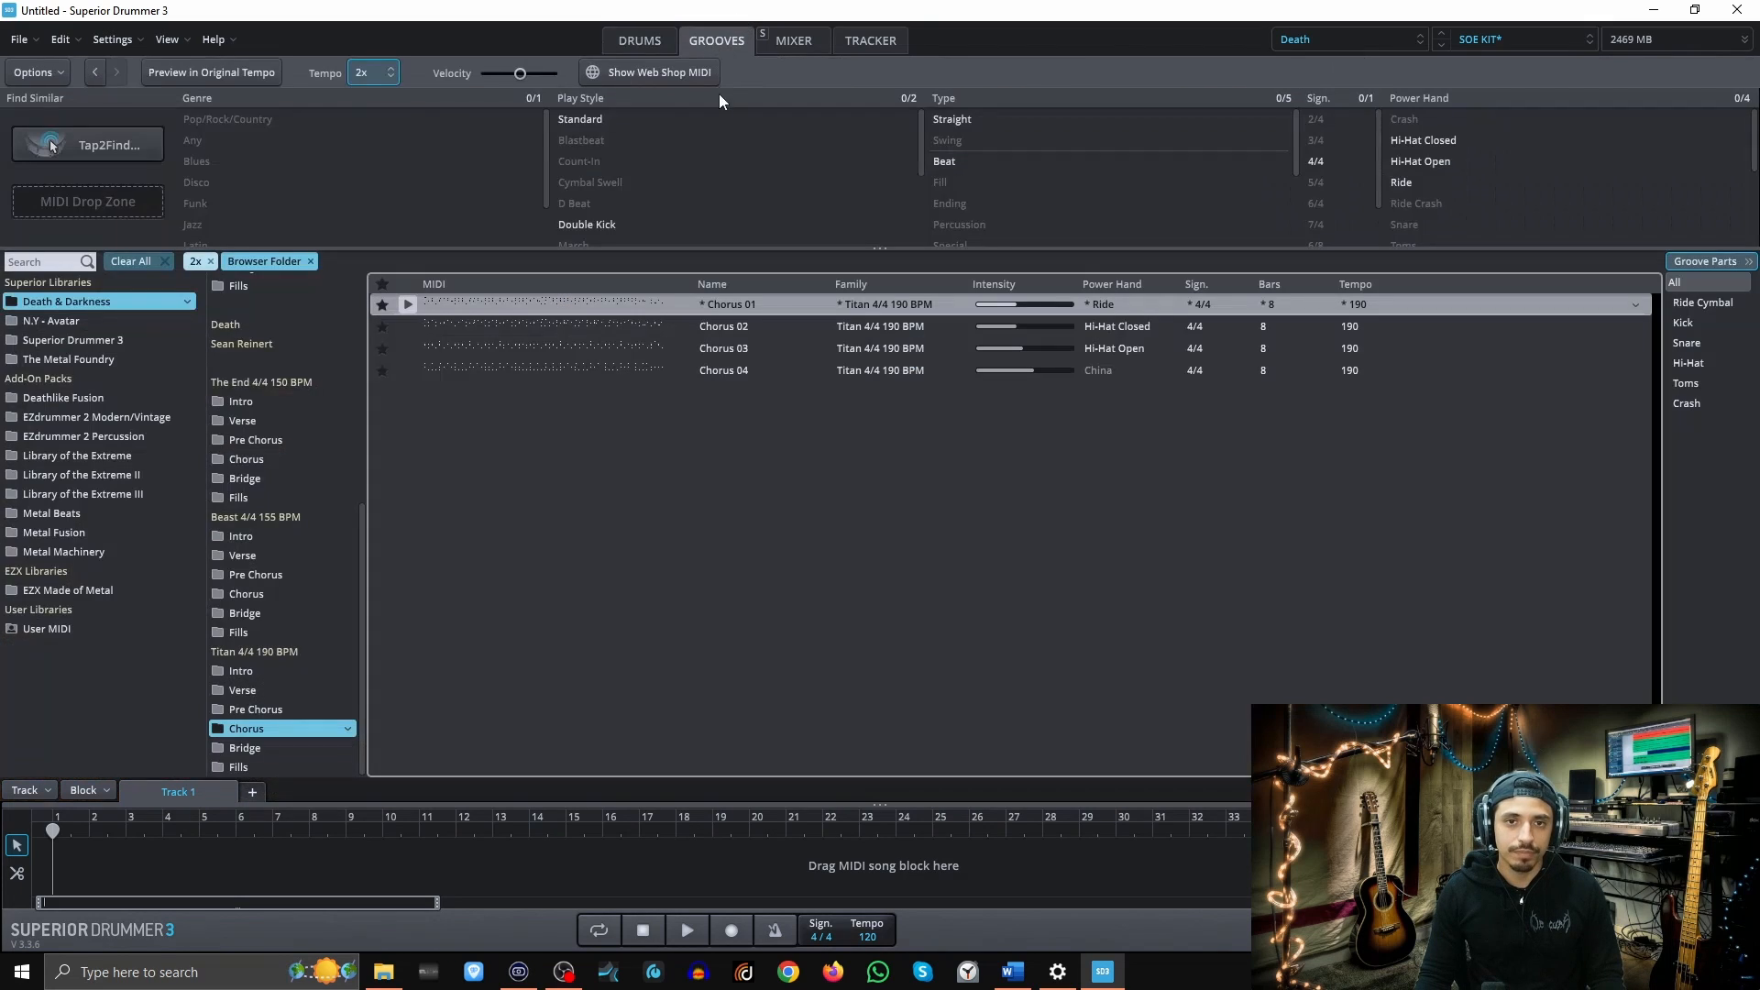
left_click(650, 42)
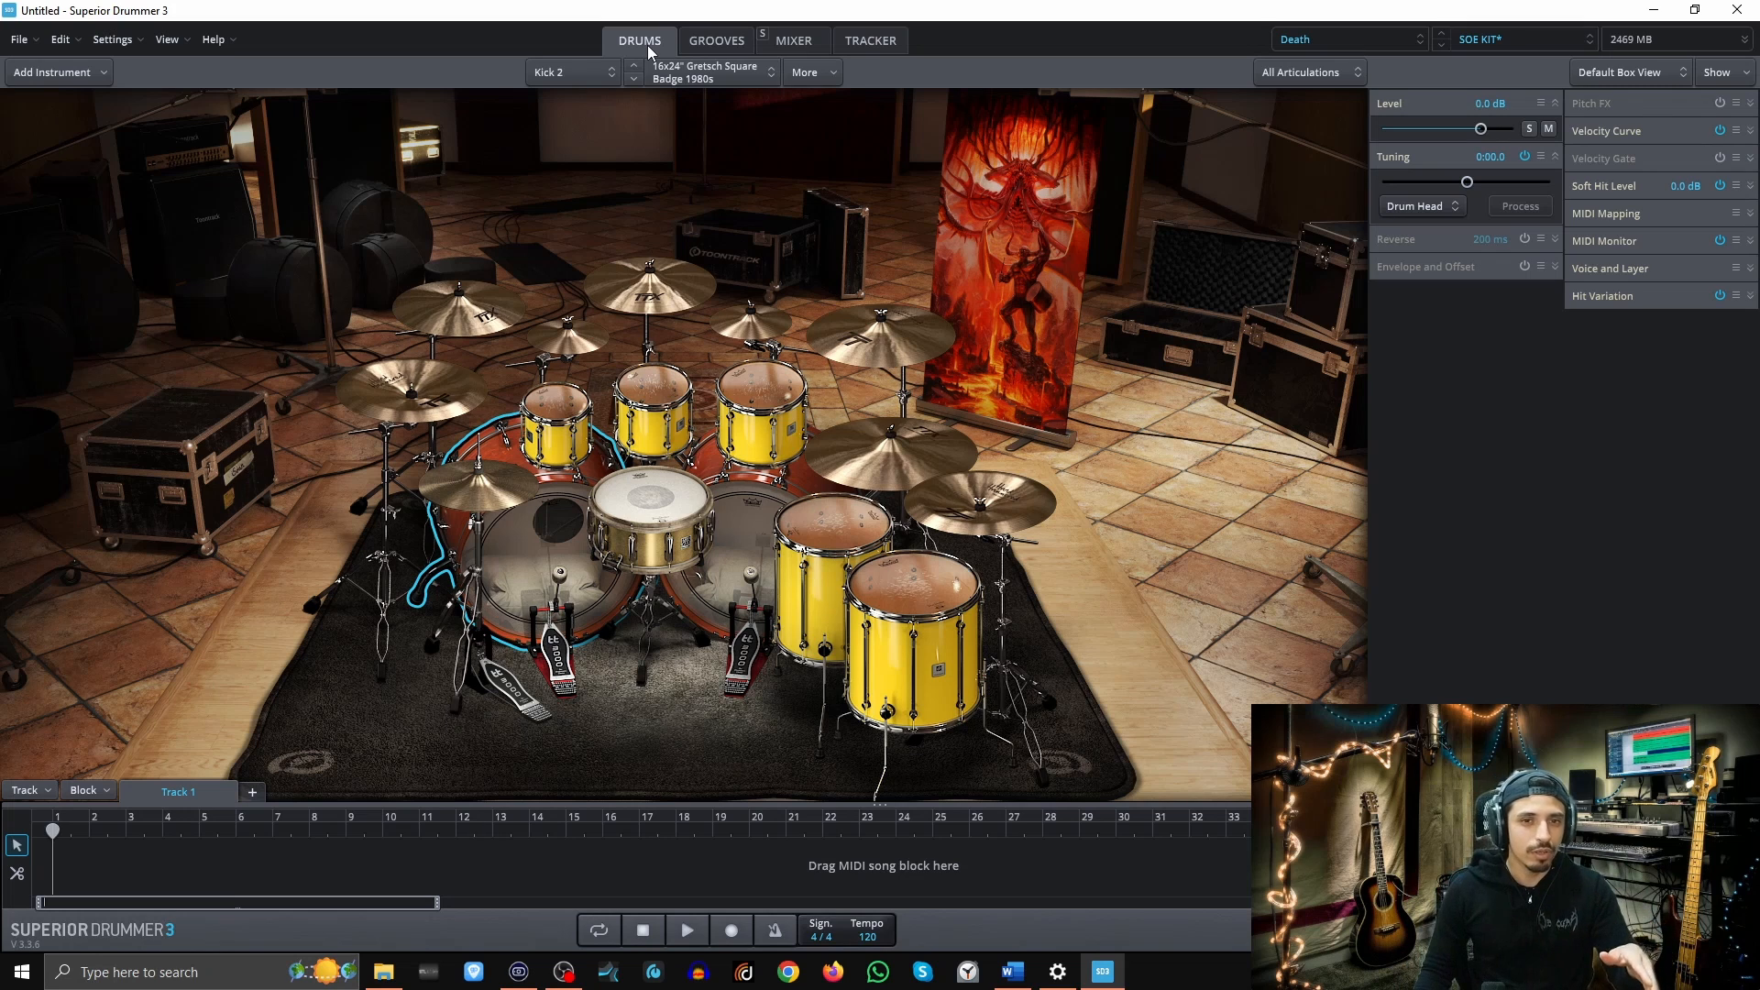
left_click(717, 40)
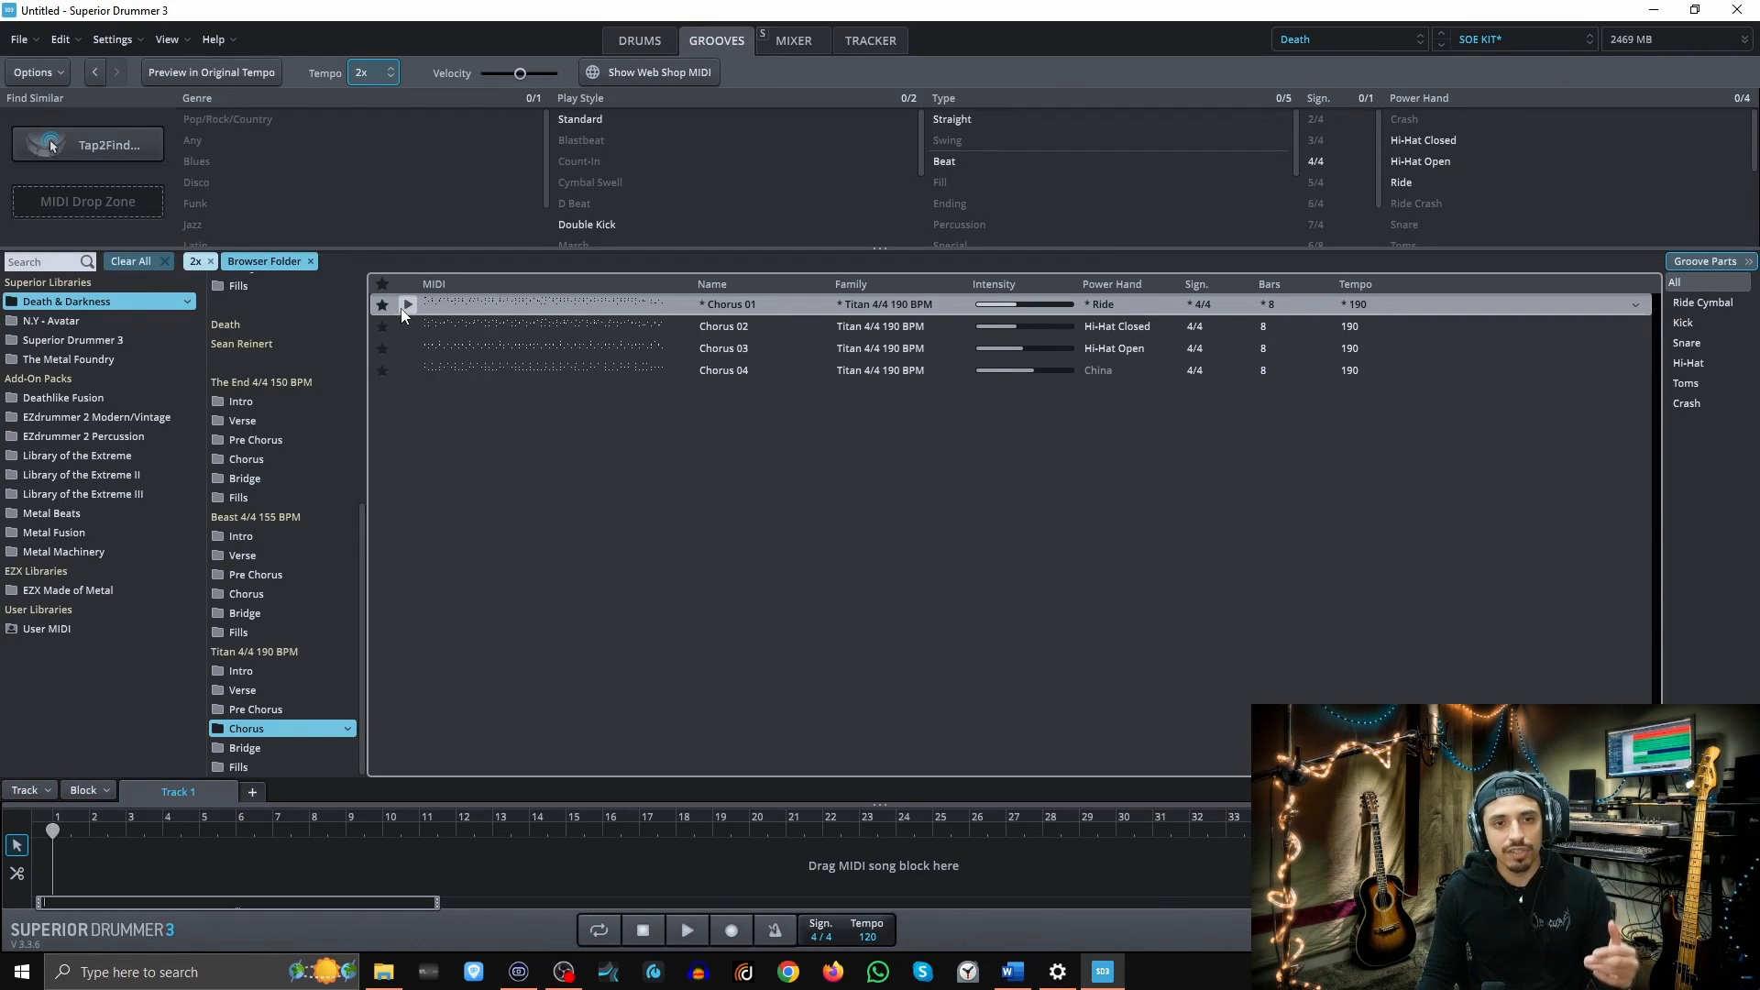
left_click(639, 41)
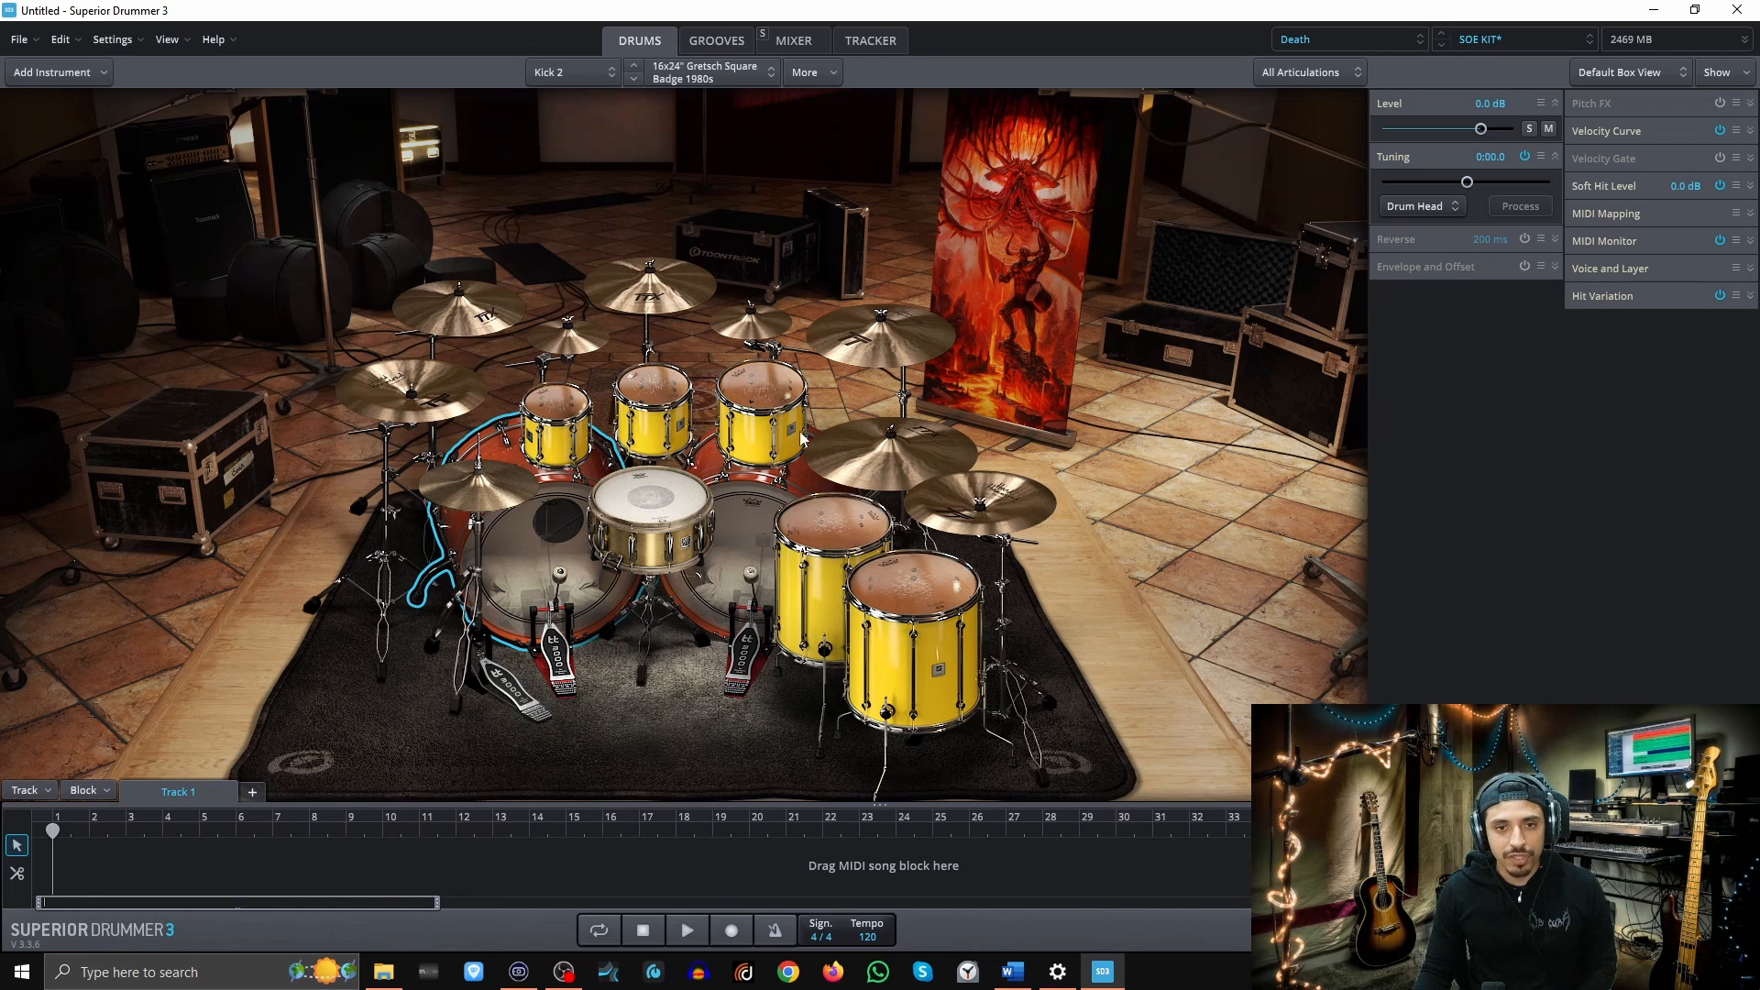
left_click(802, 43)
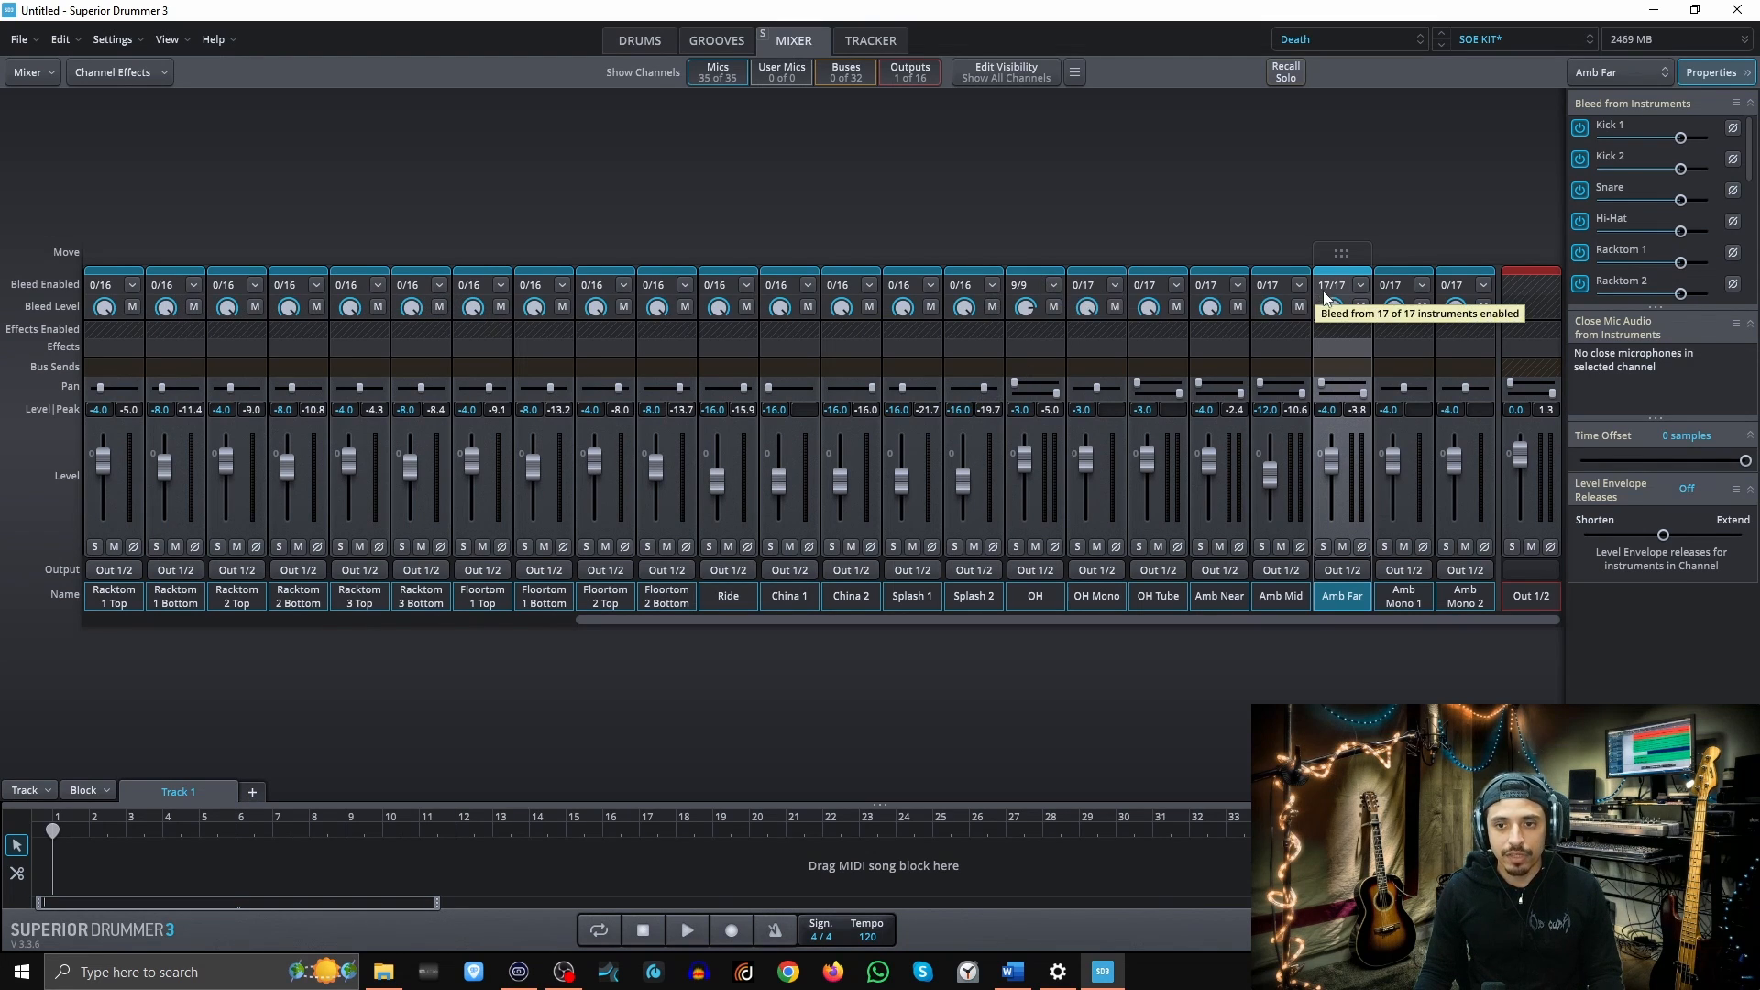
Review the bleed instrument lists of the OH channel and the Amb Far channel from kick to splash
left_click(1048, 404)
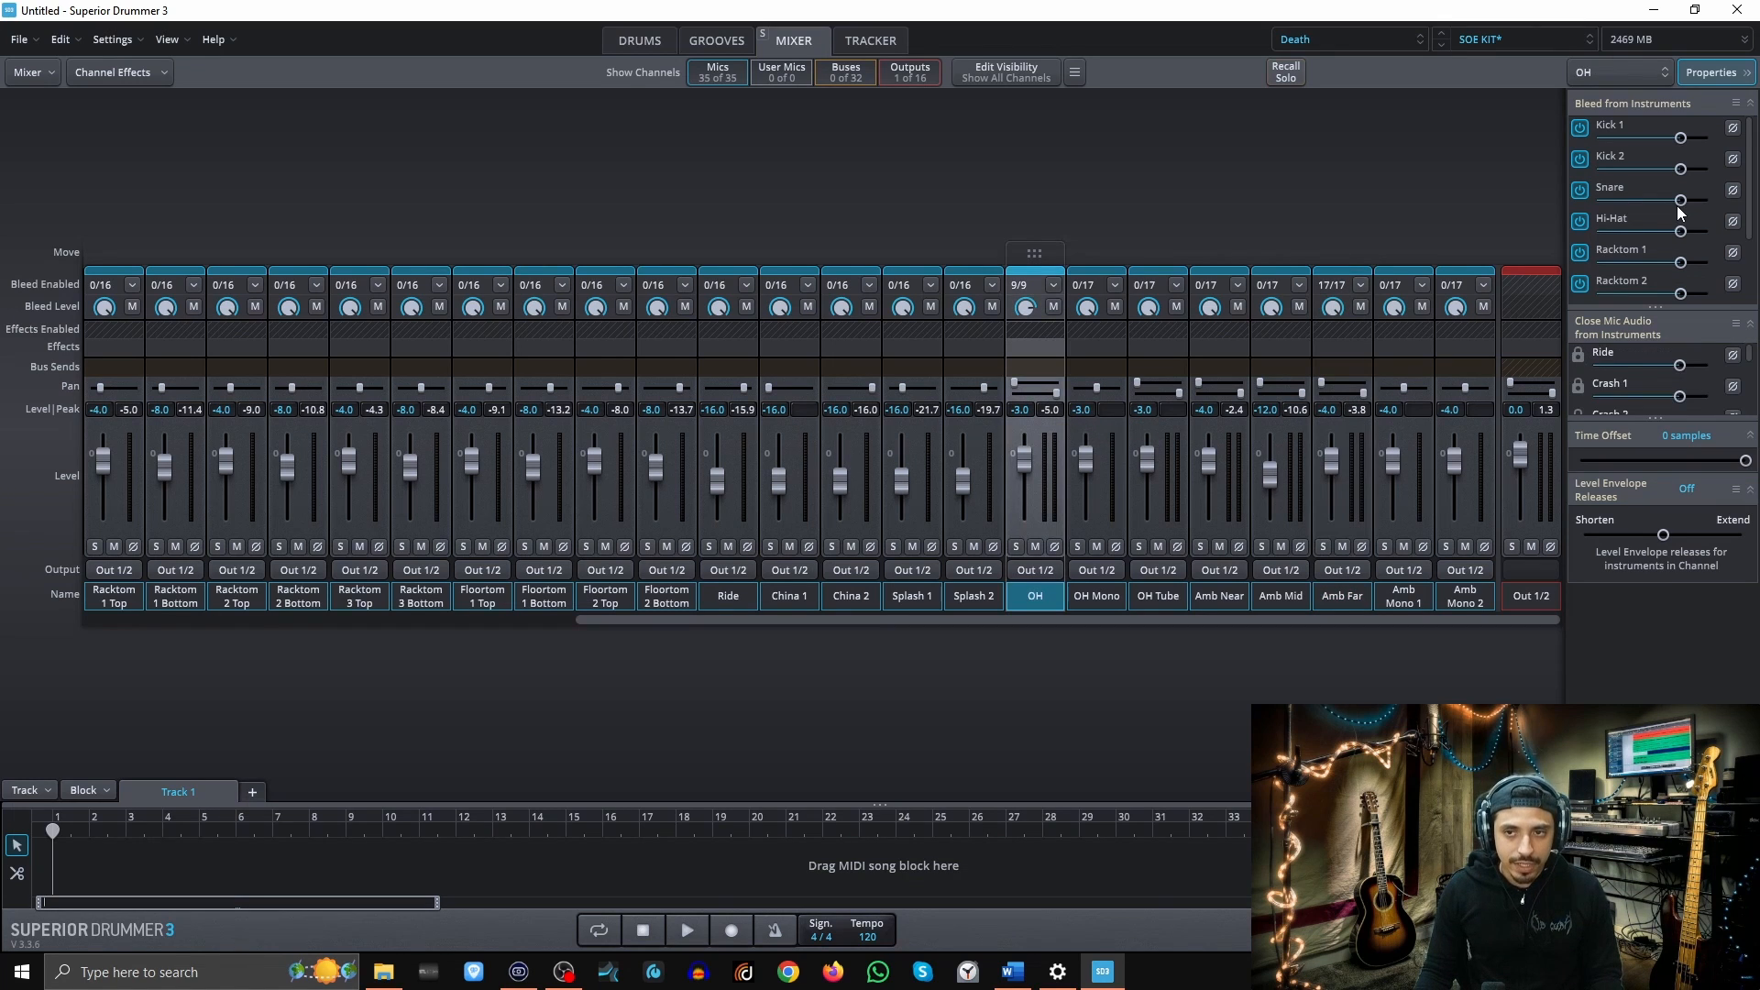
scroll(1681, 213, "down", 3)
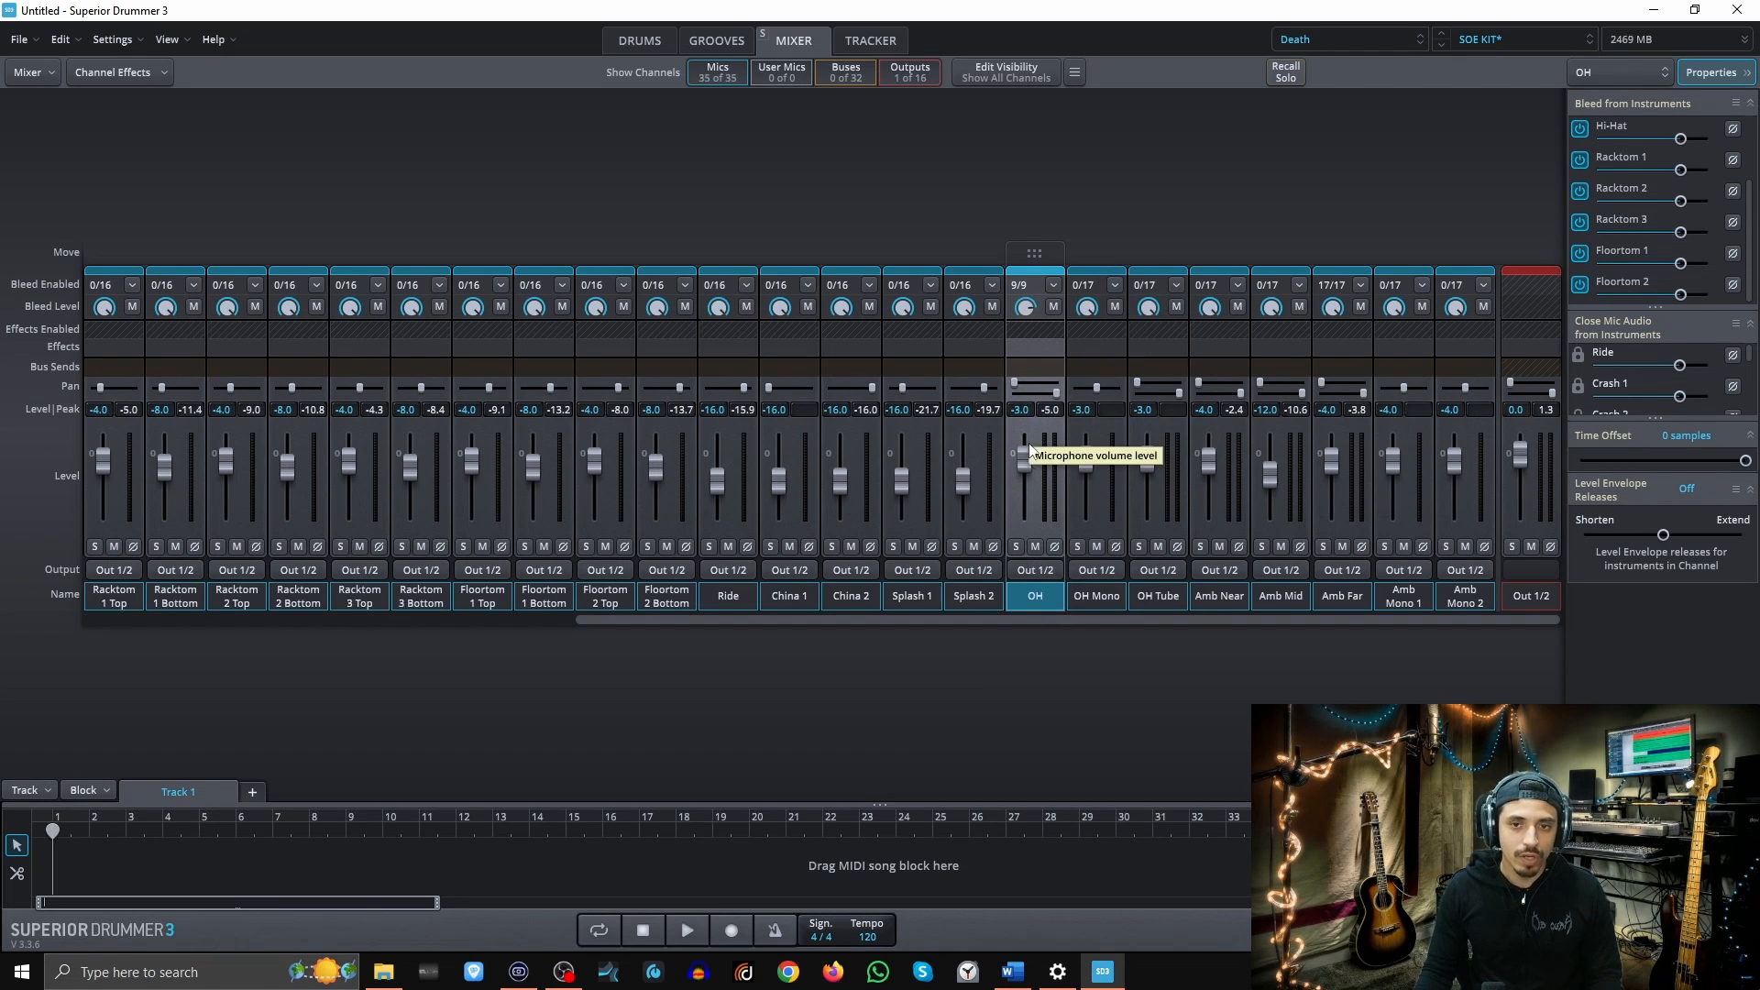
left_click(1350, 468)
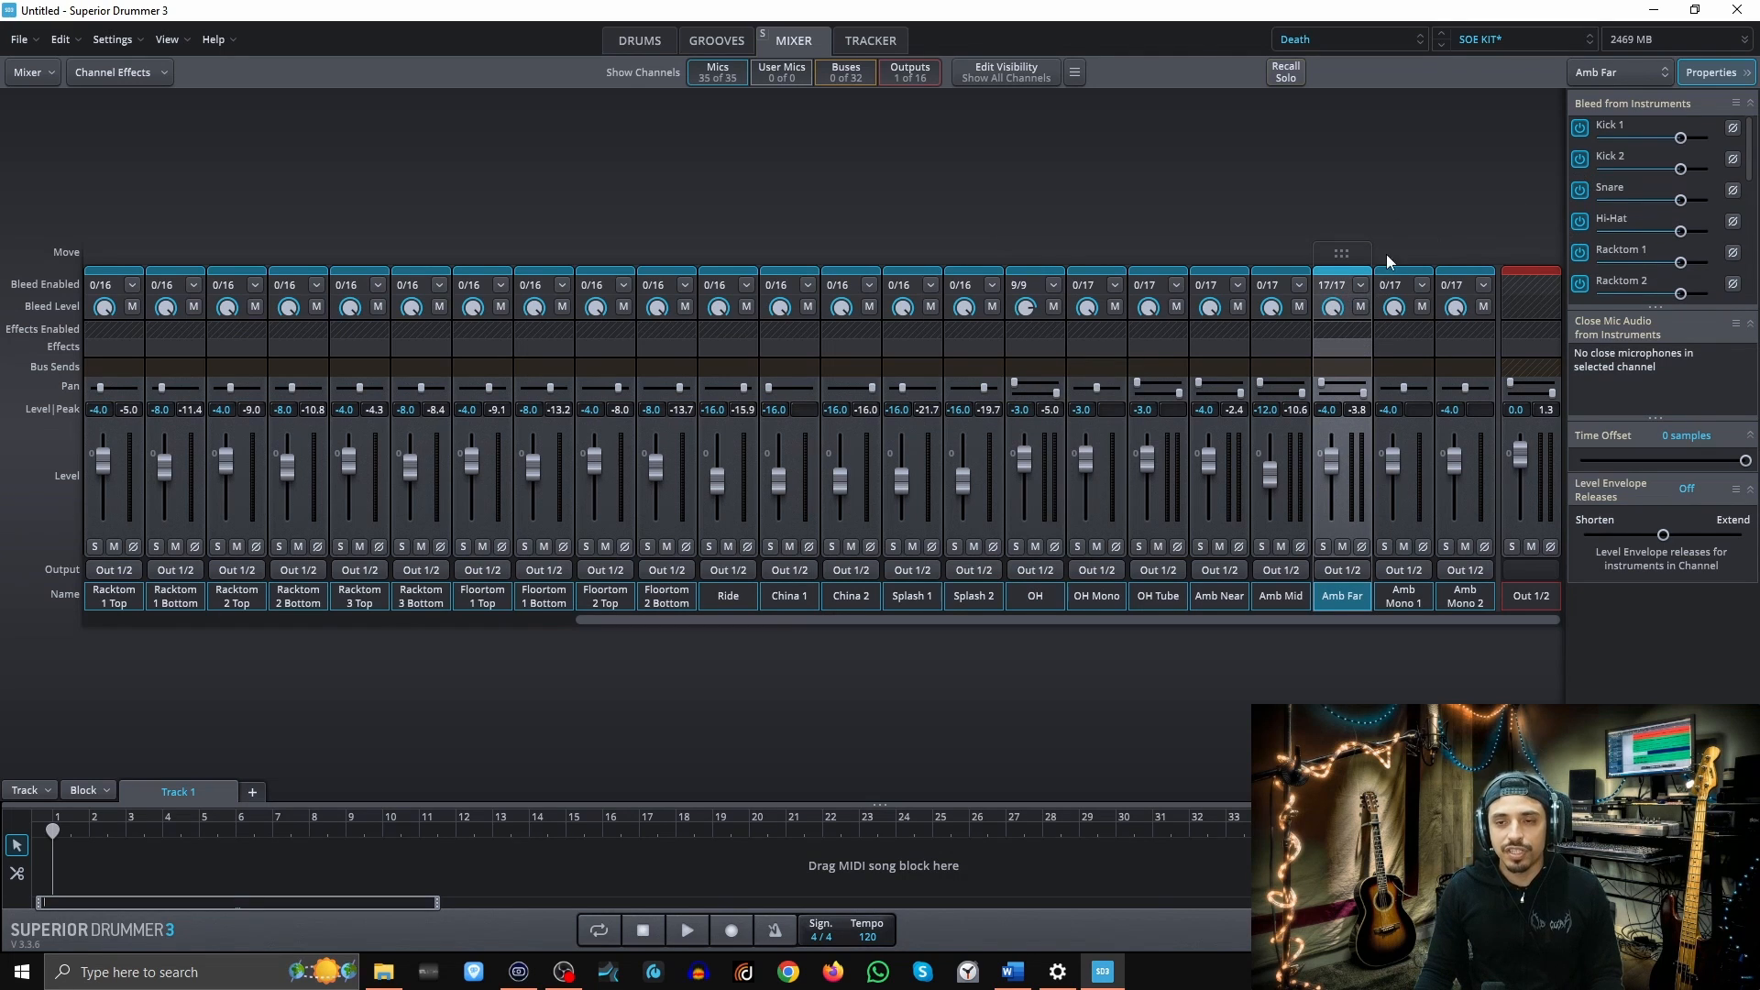
scroll(1670, 204, "down", 5)
scroll(1671, 204, "up", 5)
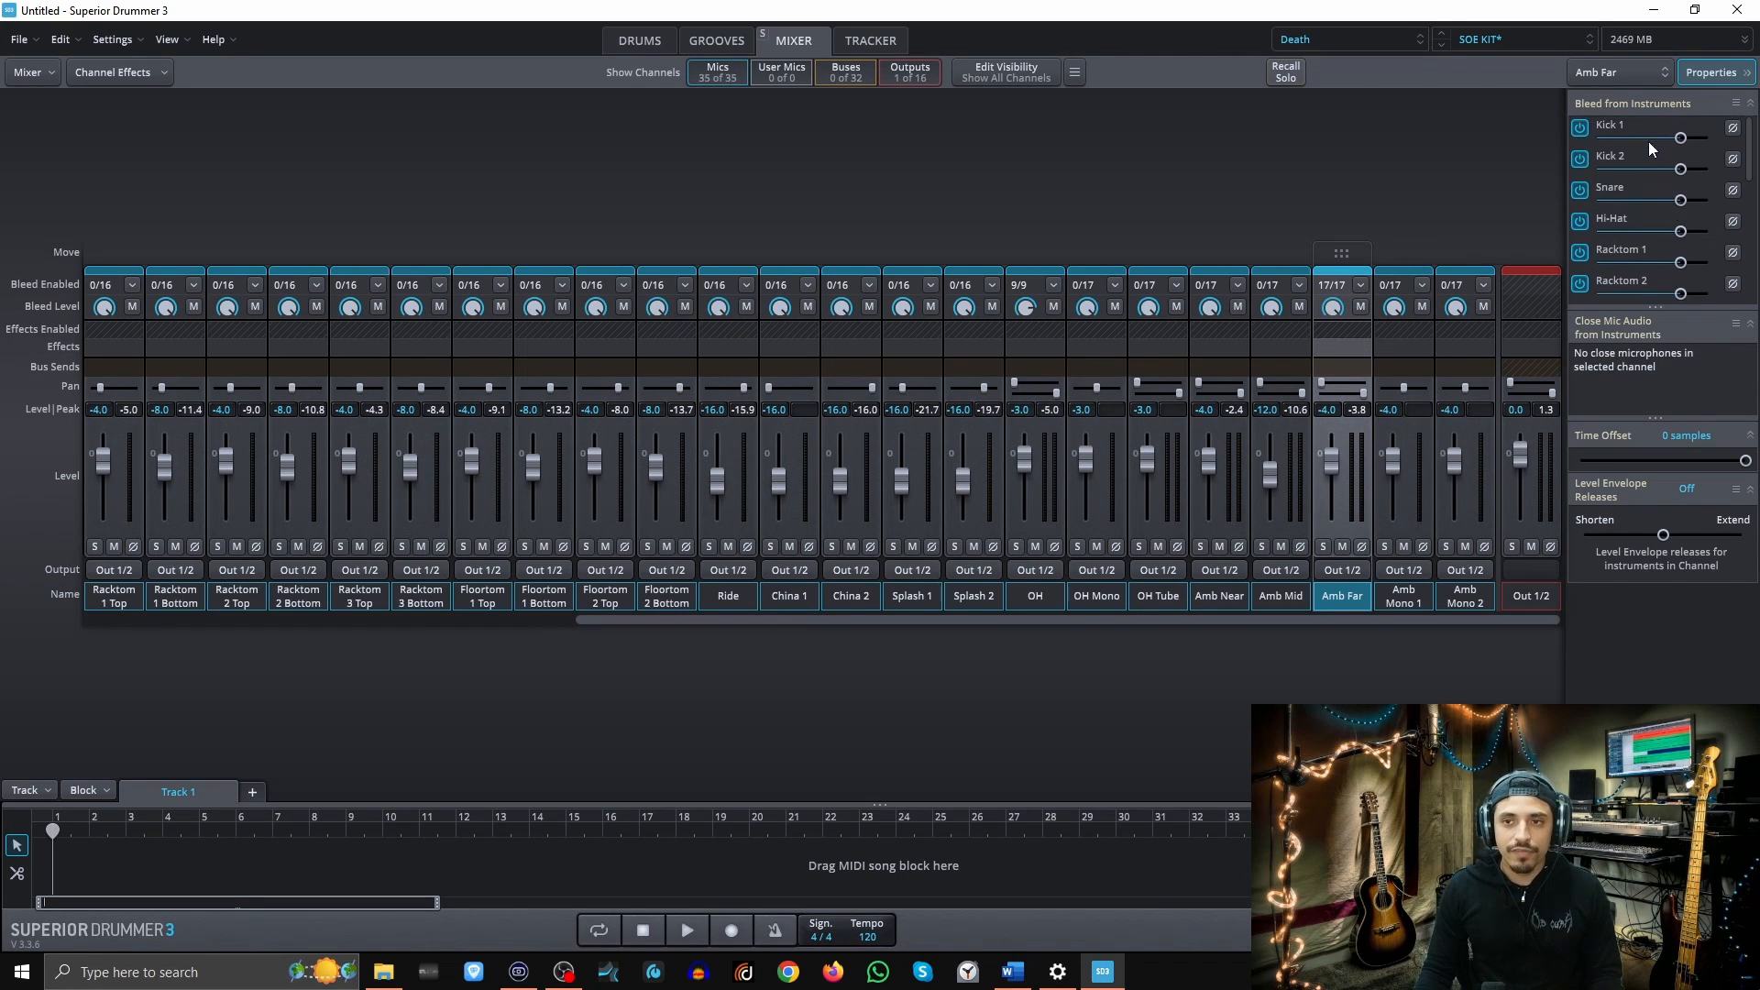
scroll(1631, 238, "down", 3)
scroll(1631, 246, "down", 2)
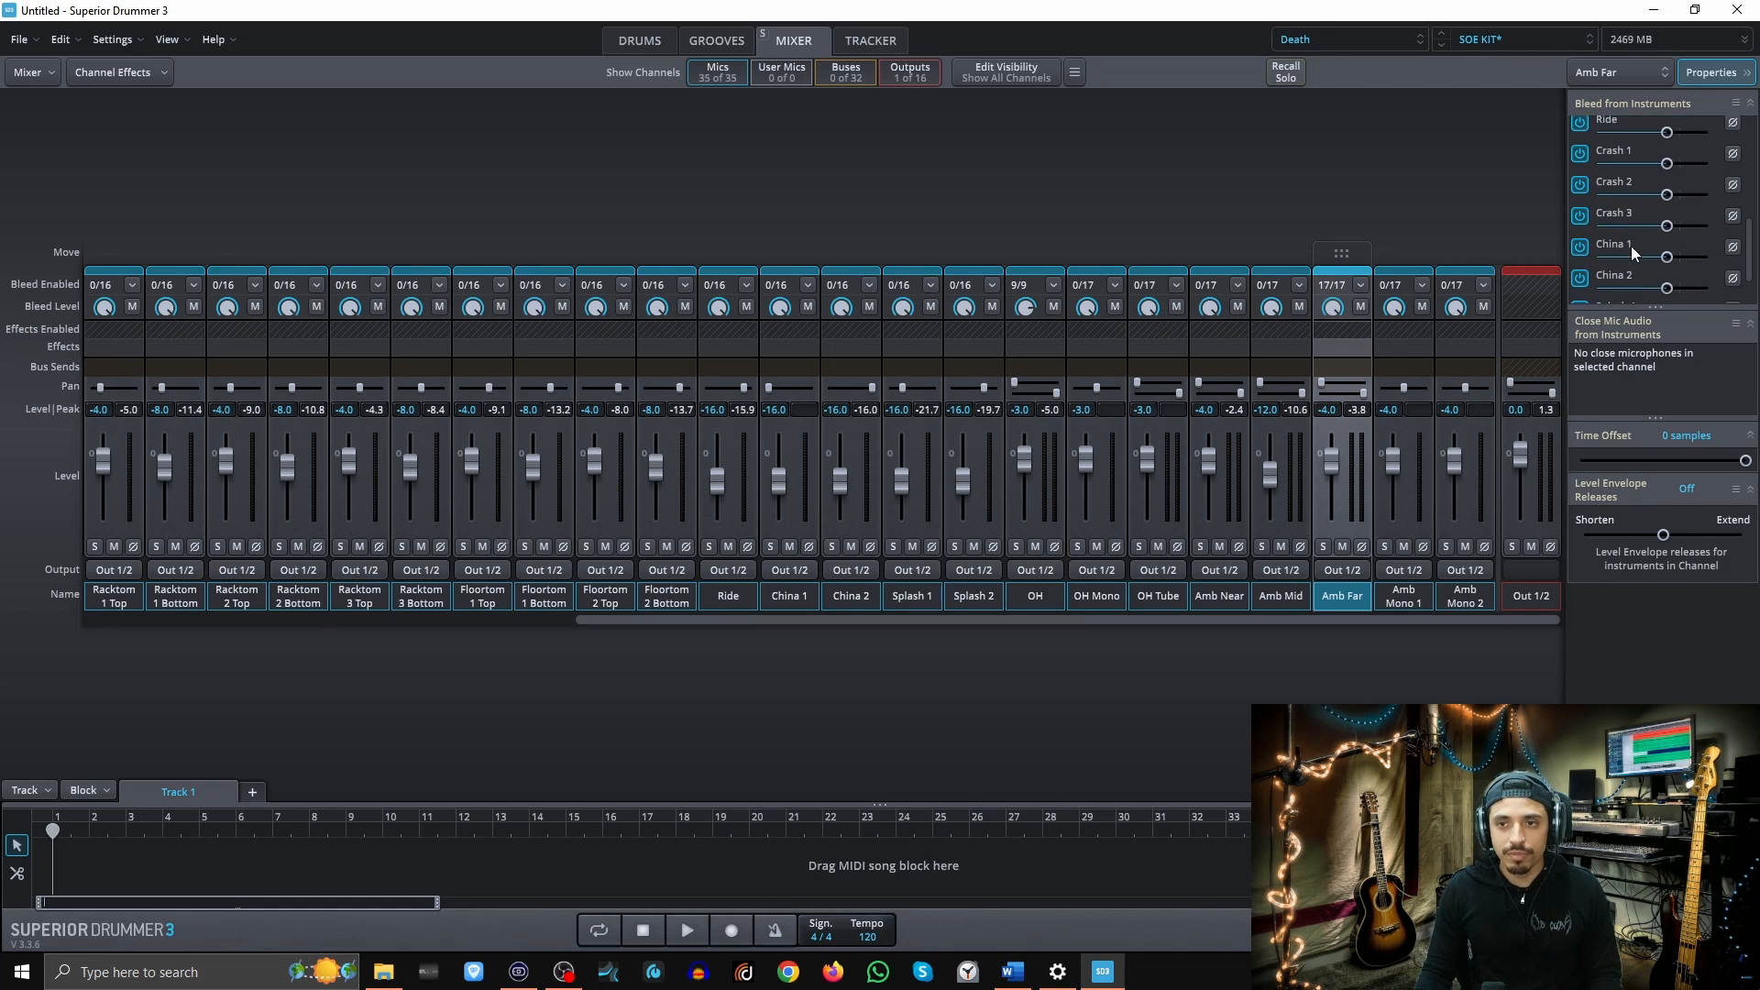
scroll(1636, 244, "up", 3)
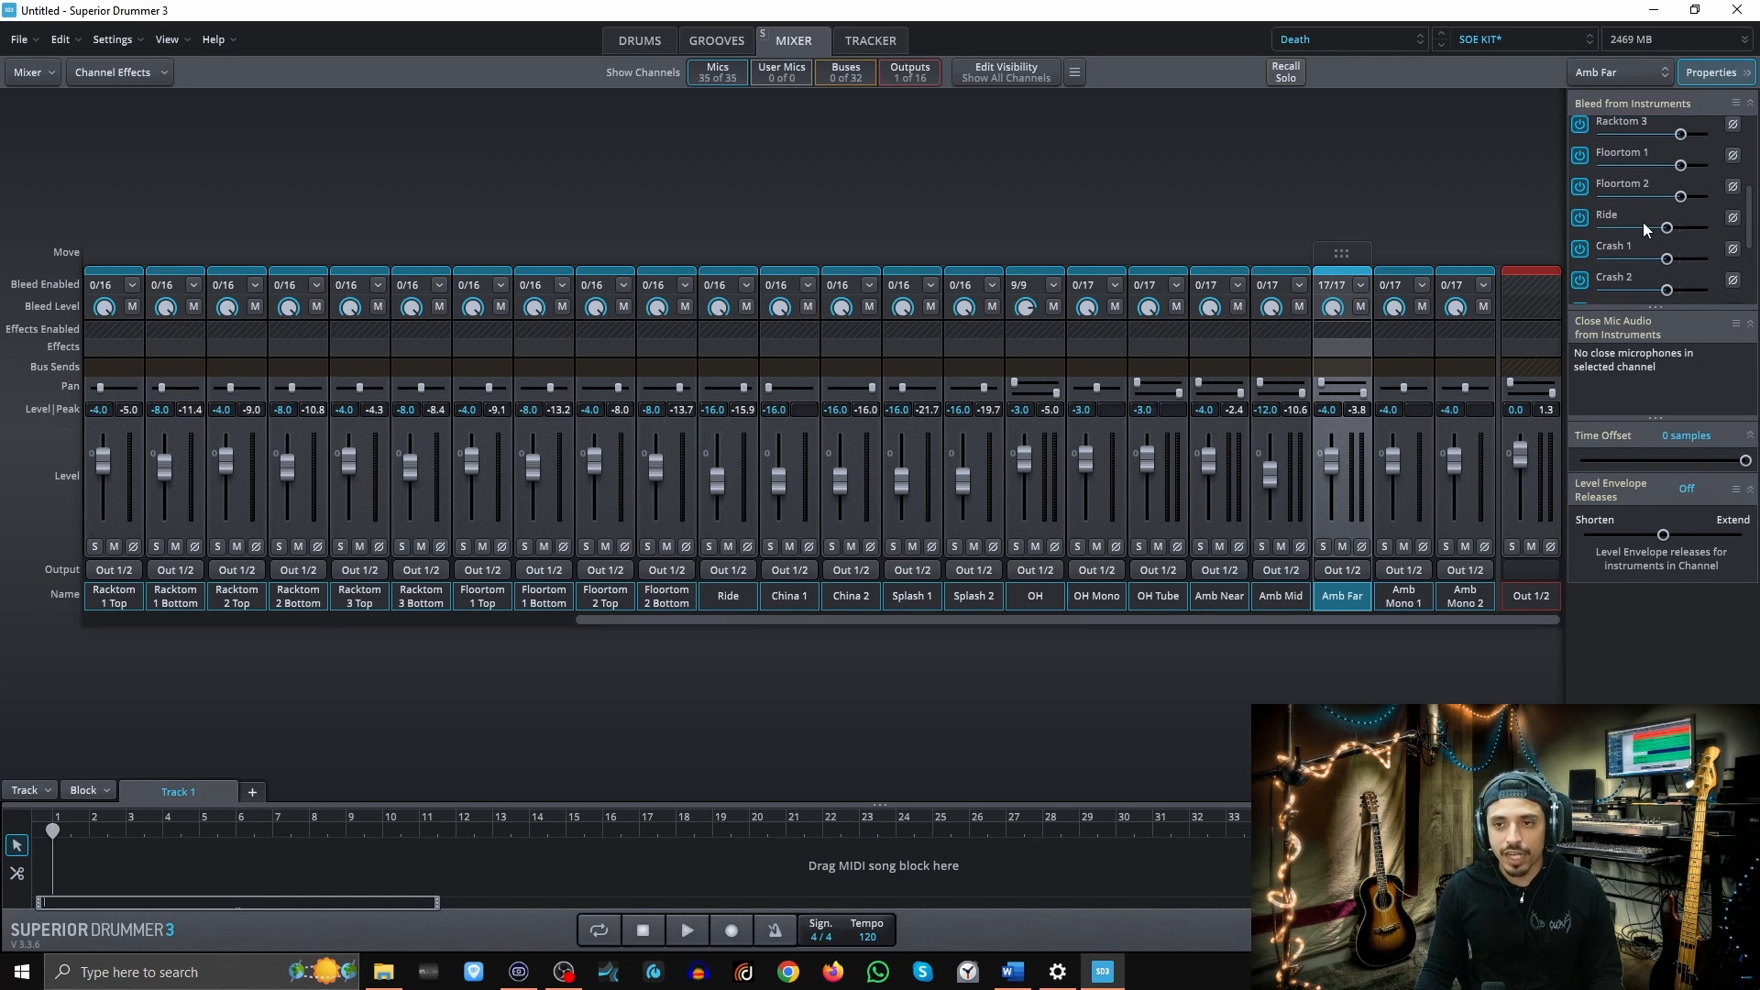
scroll(1643, 248, "down", 5)
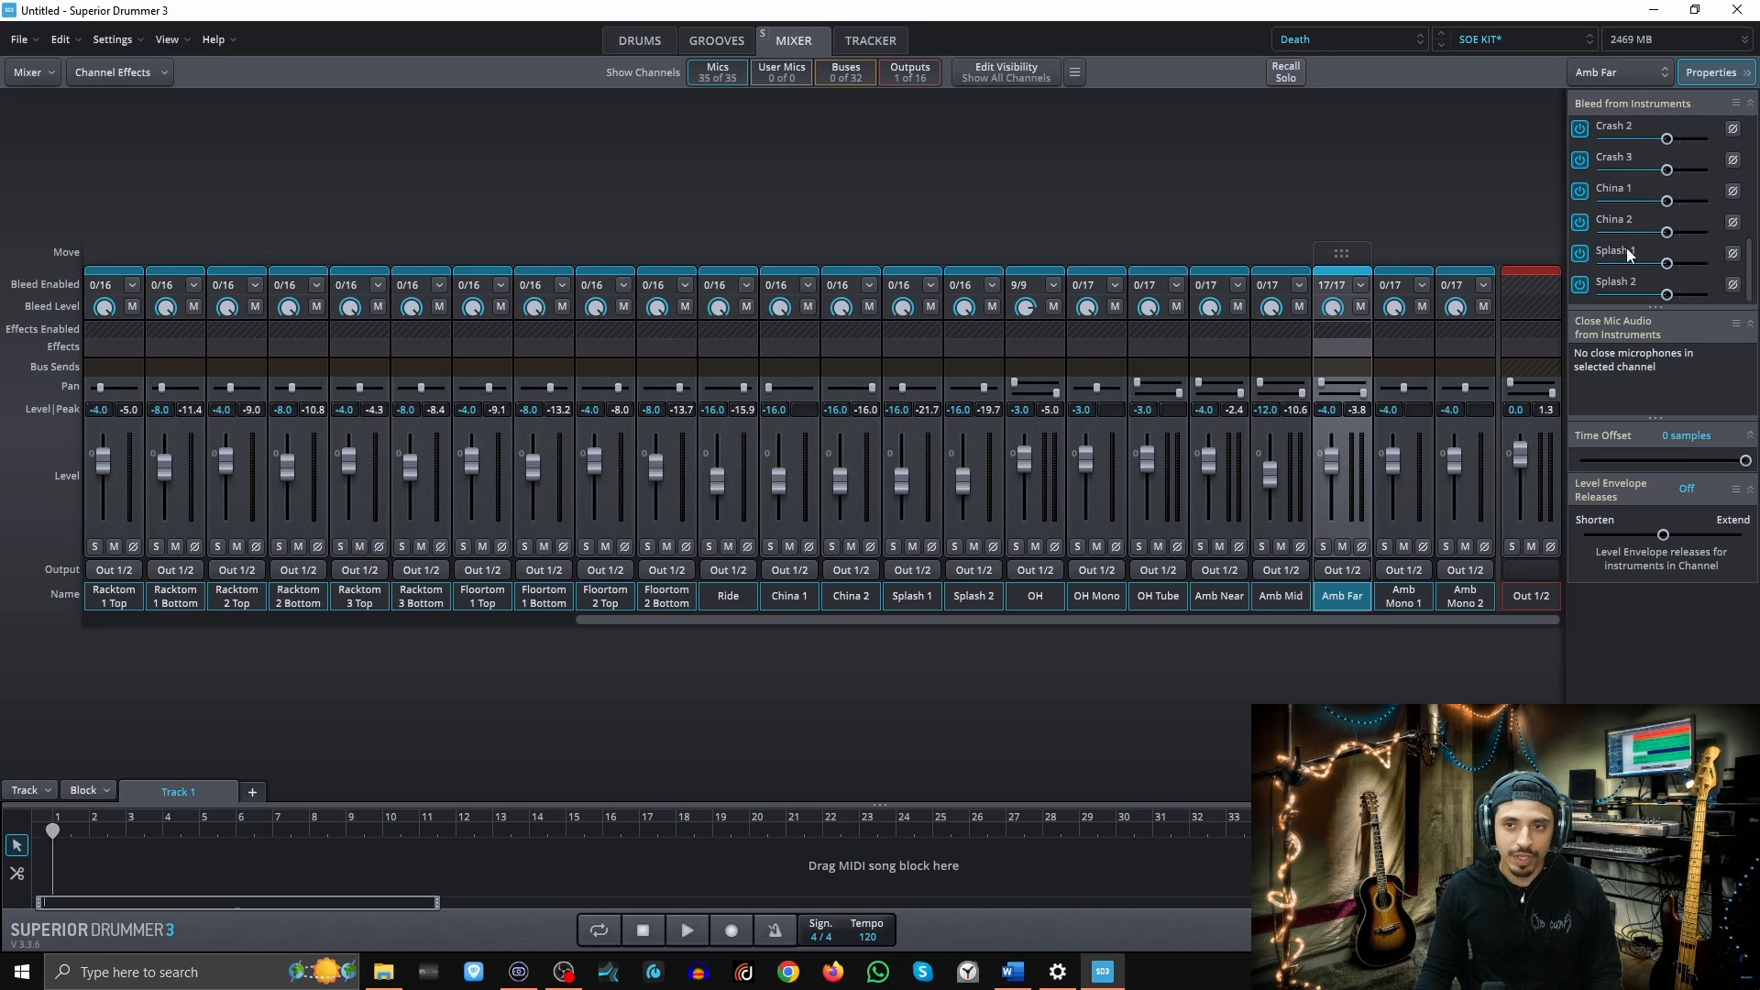
scroll(1648, 180, "up", 9)
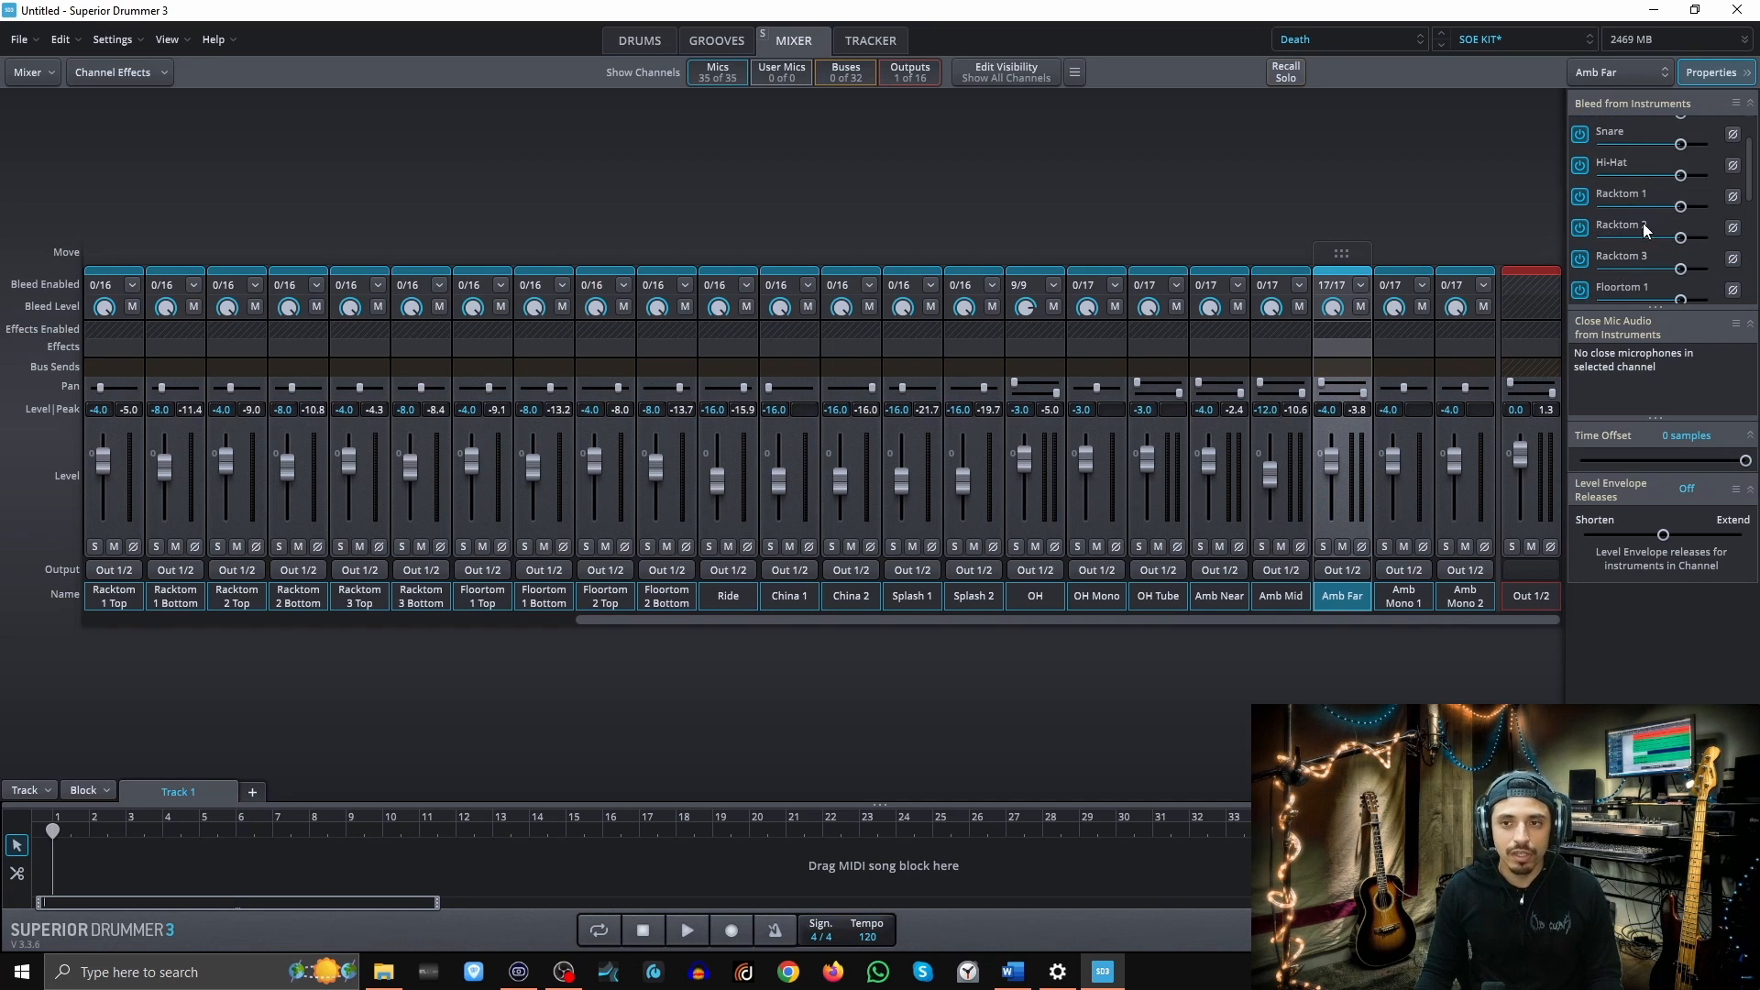
scroll(1643, 223, "down", 9)
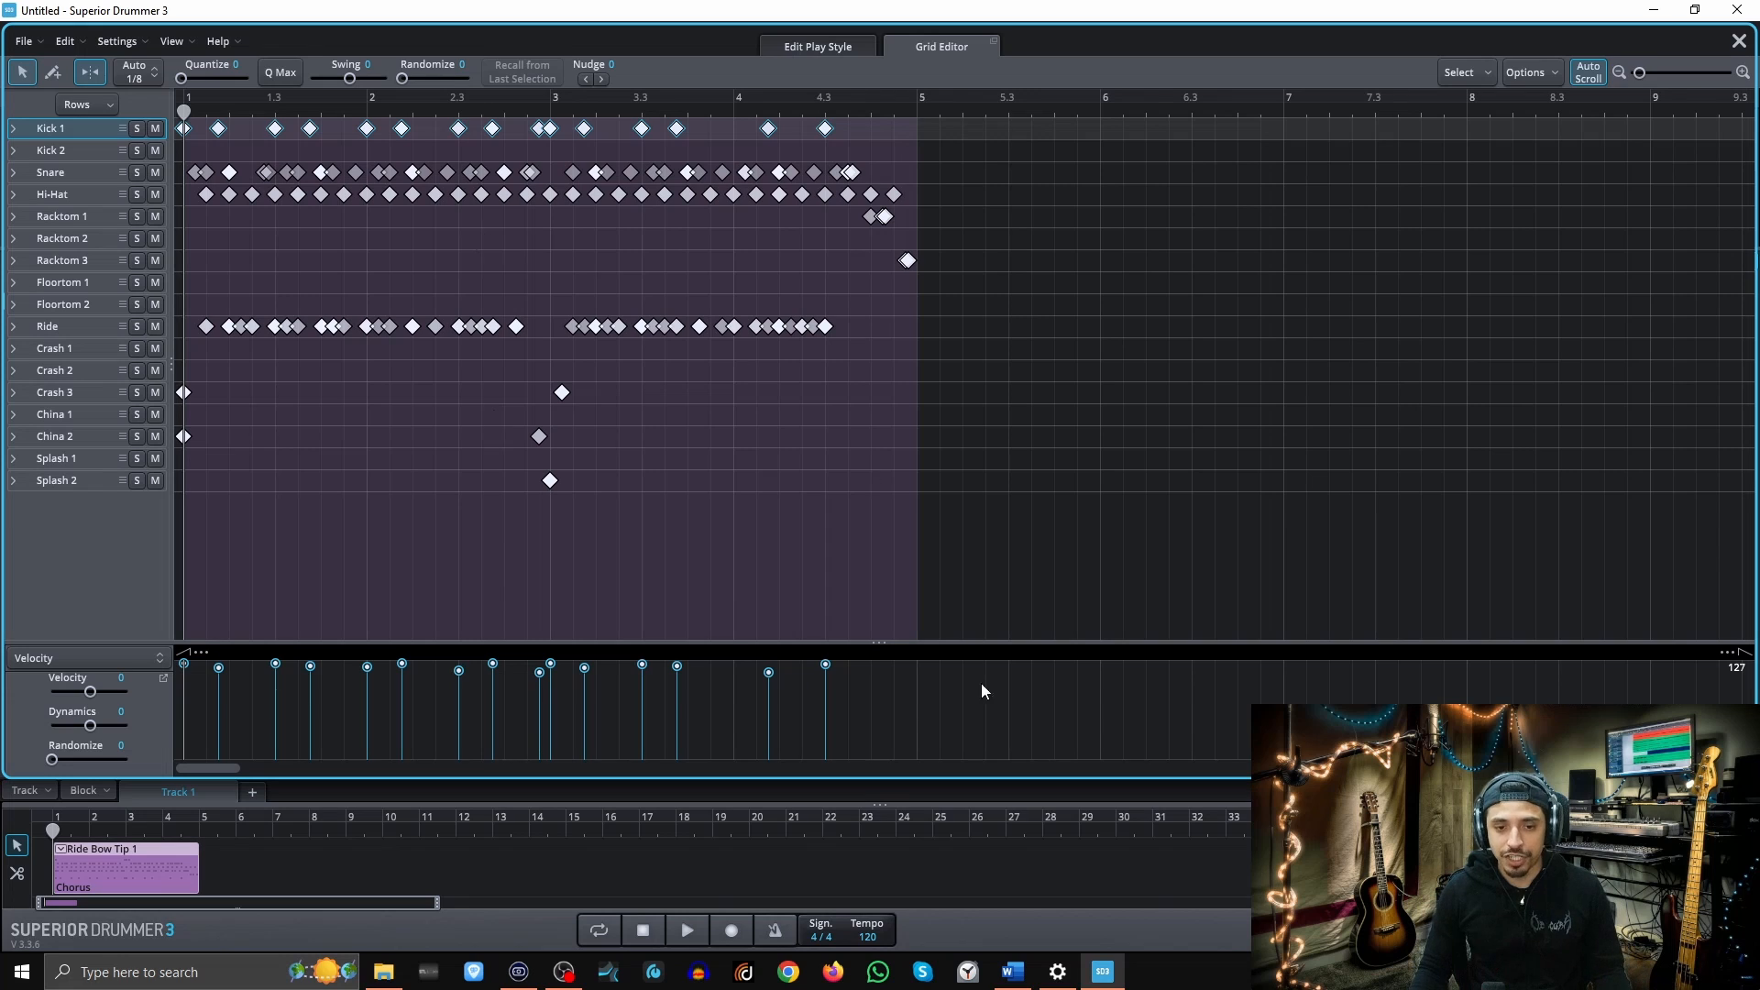
Examine the note velocities of the snare, ride and Crash 3 rows in the groove's grid
mouse_move(1018, 977)
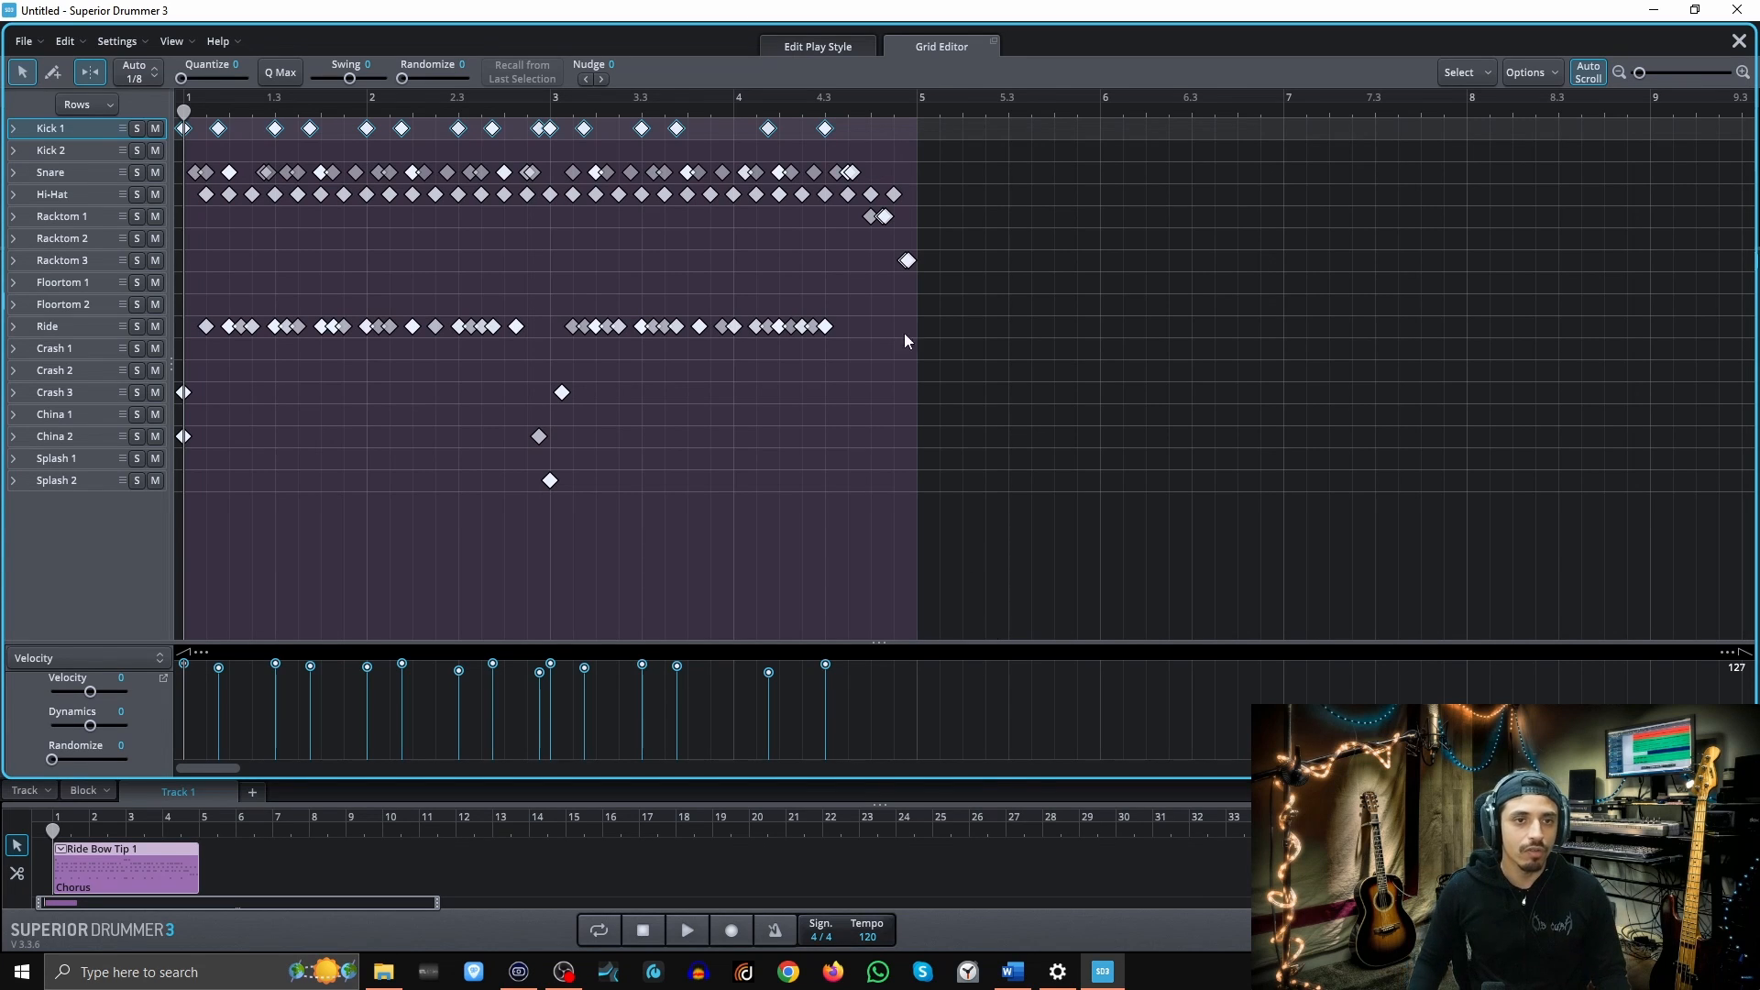
left_click(82, 170)
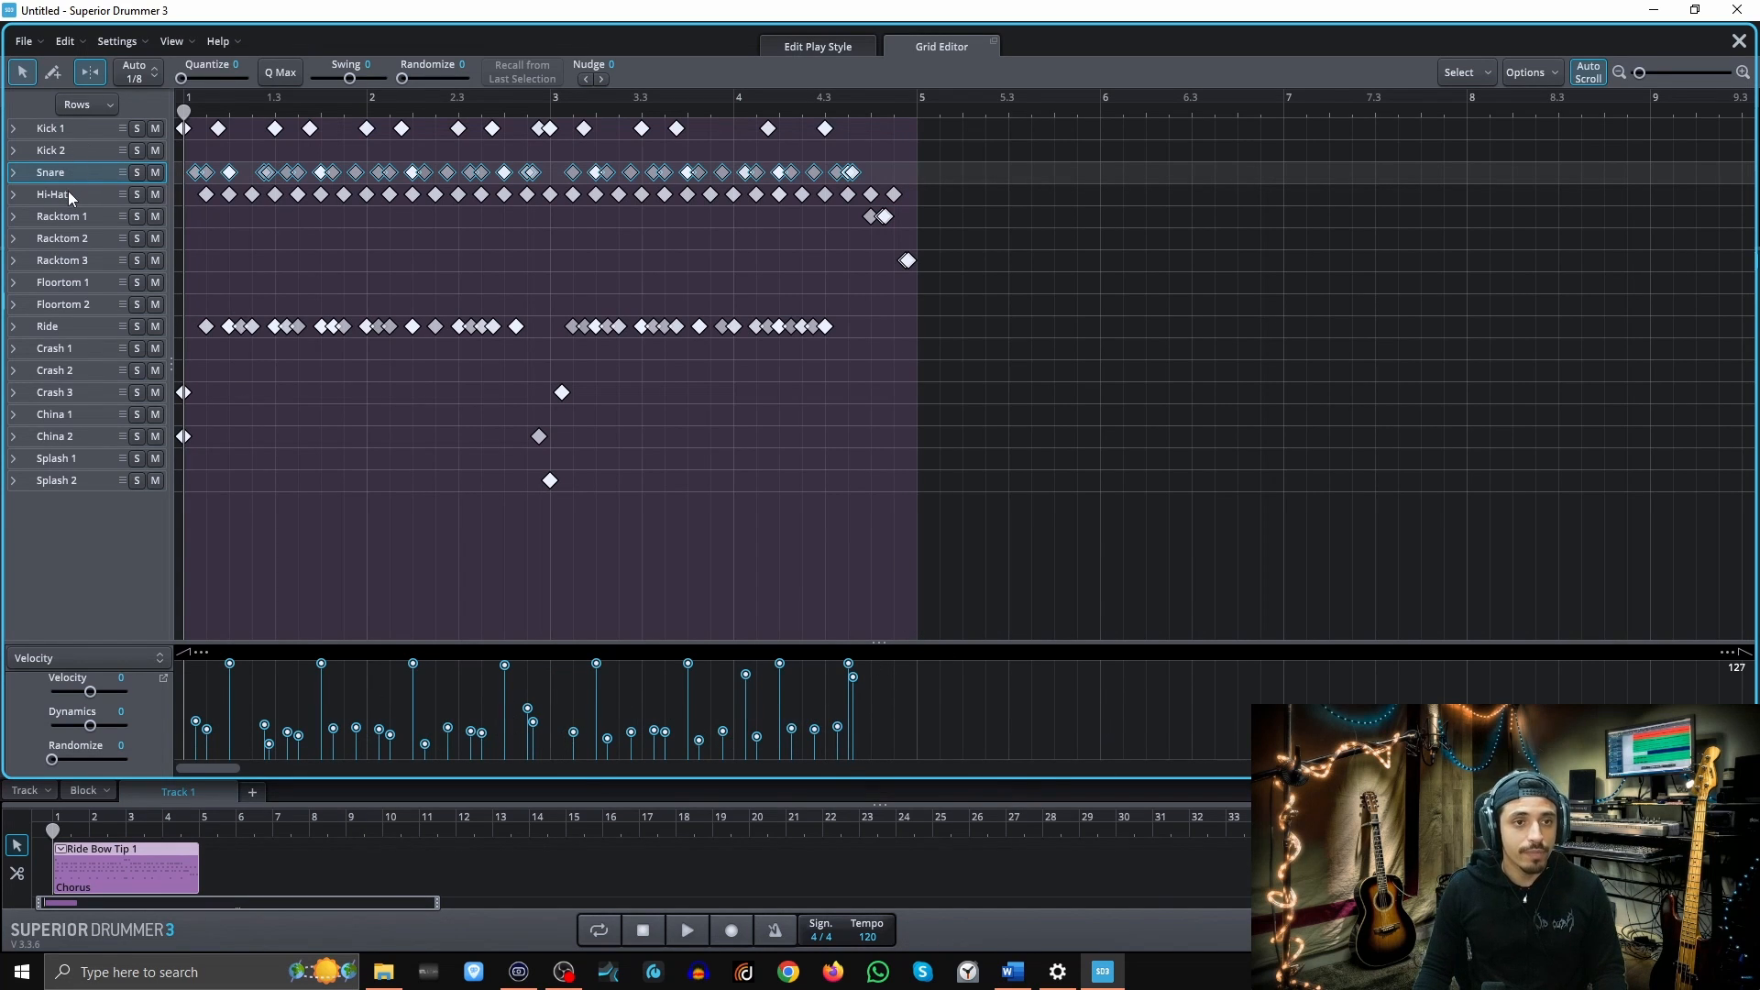
left_click(86, 325)
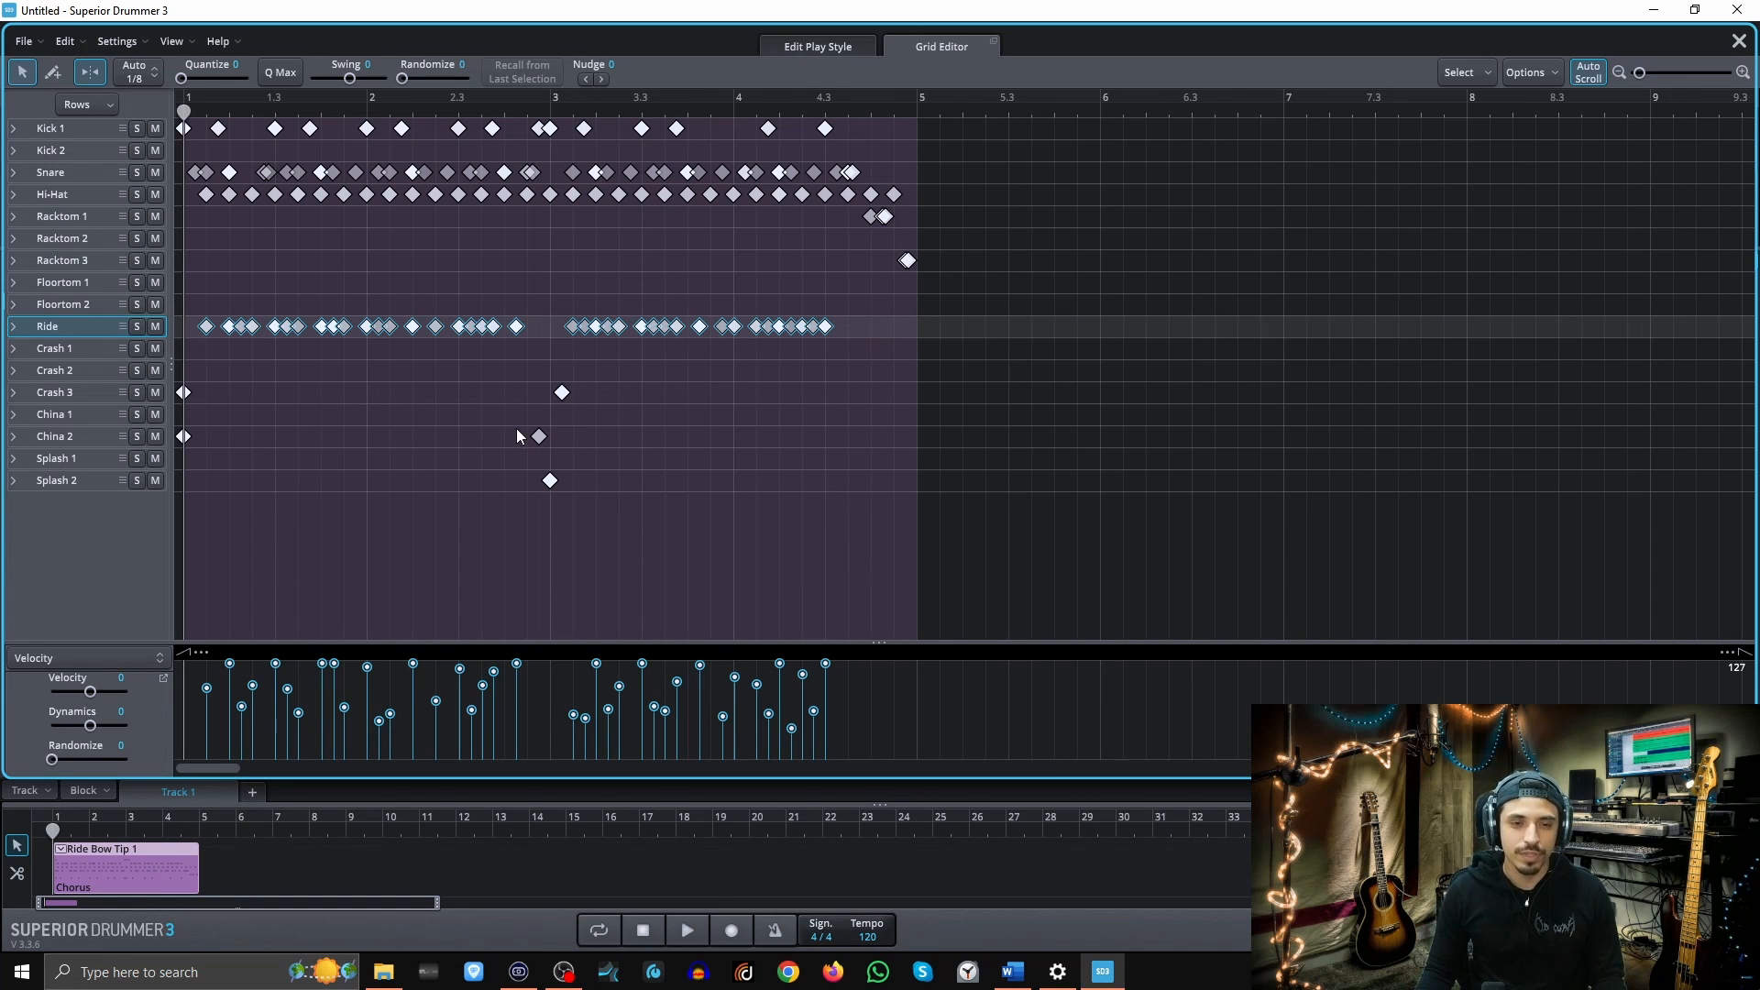
left_click(562, 393)
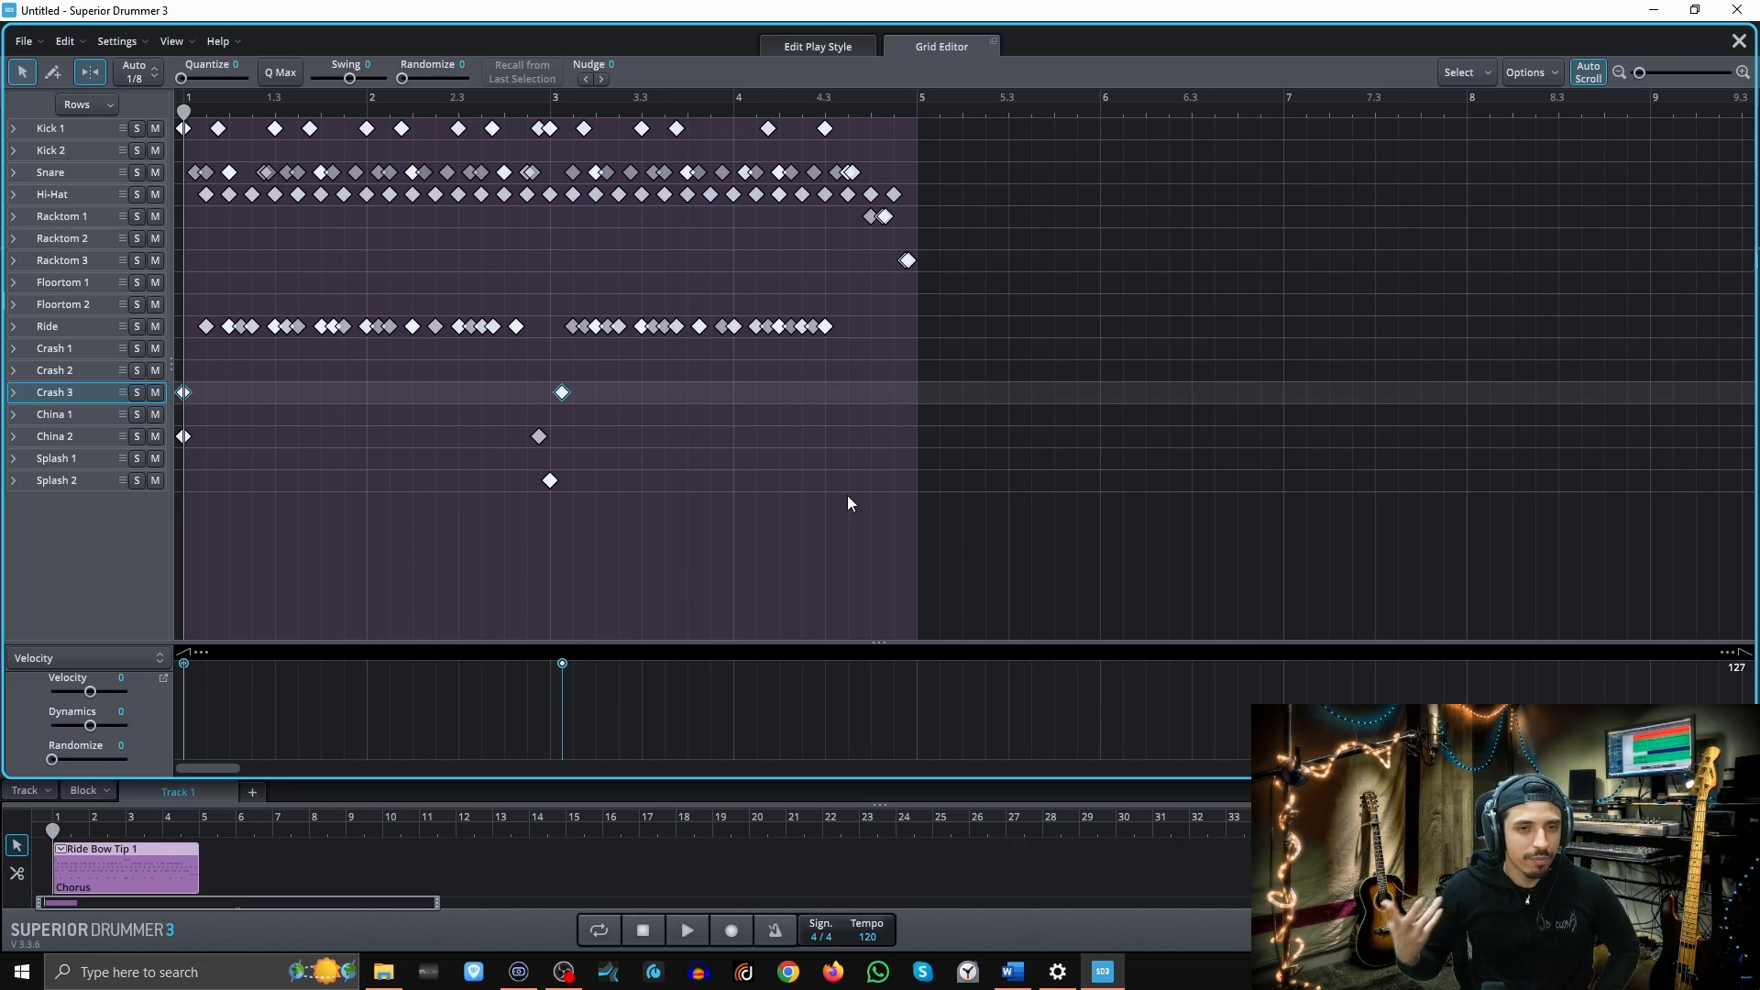
Set the dynamics of all the groove's notes to -127 and play the block with uniform velocities
key("ctrl+a")
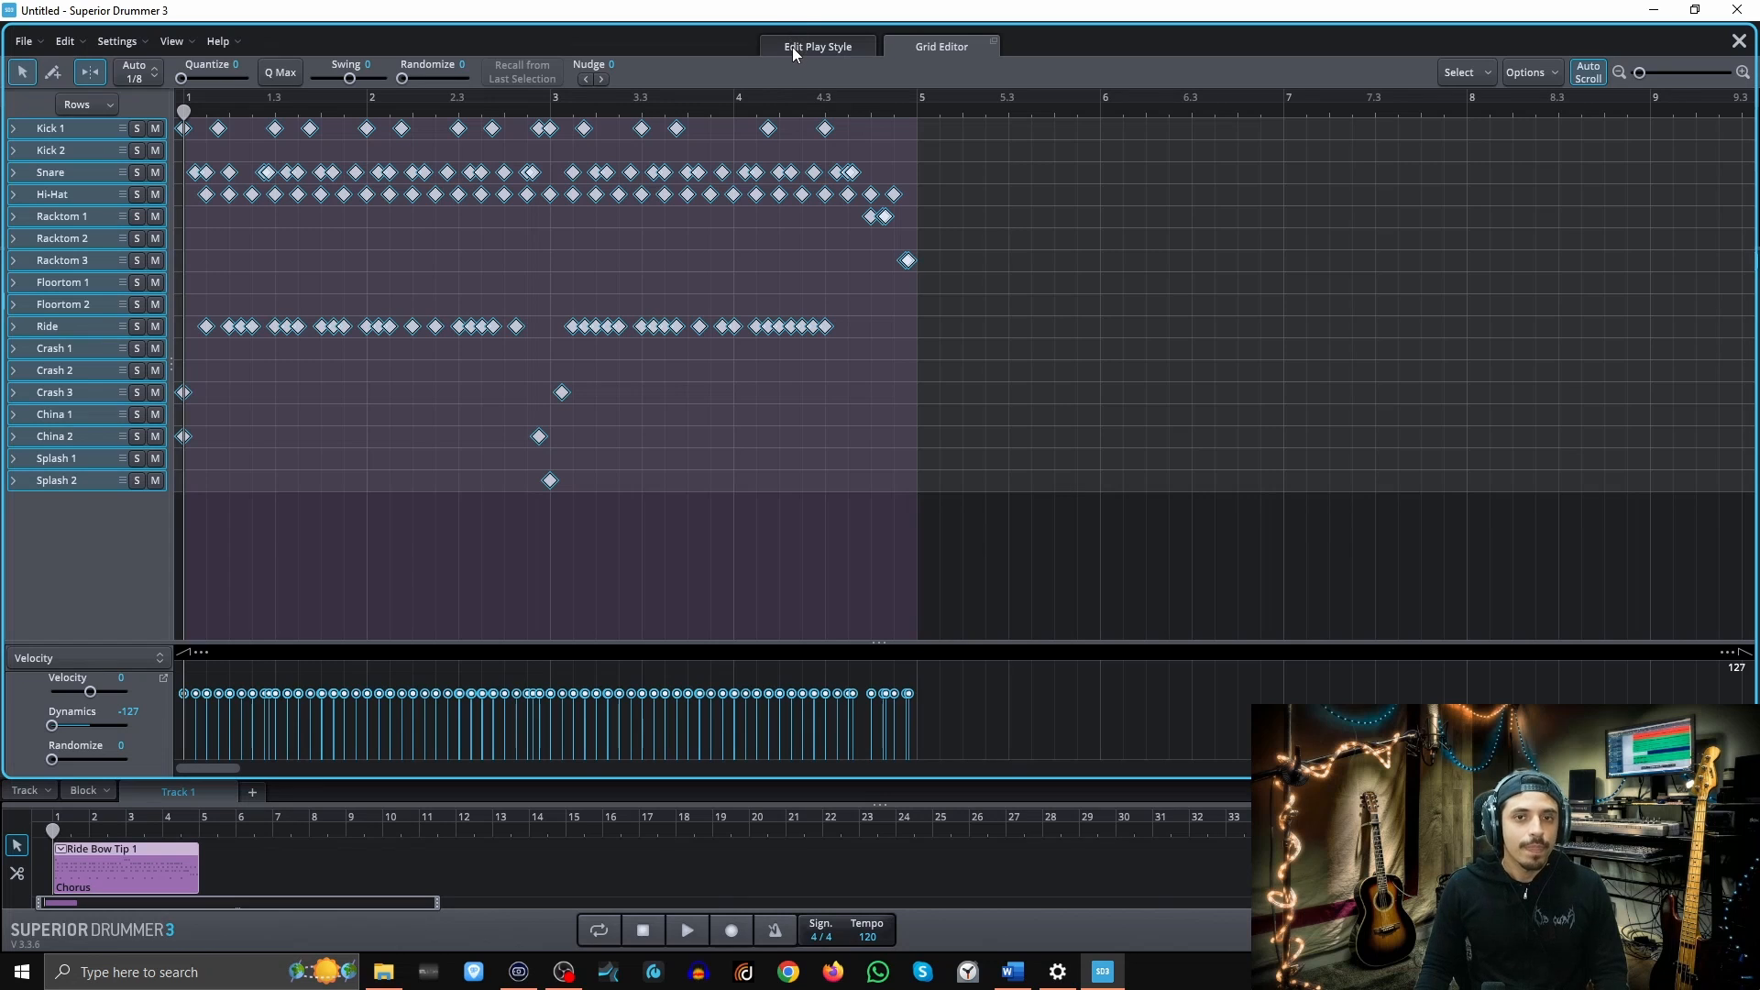
key("space")
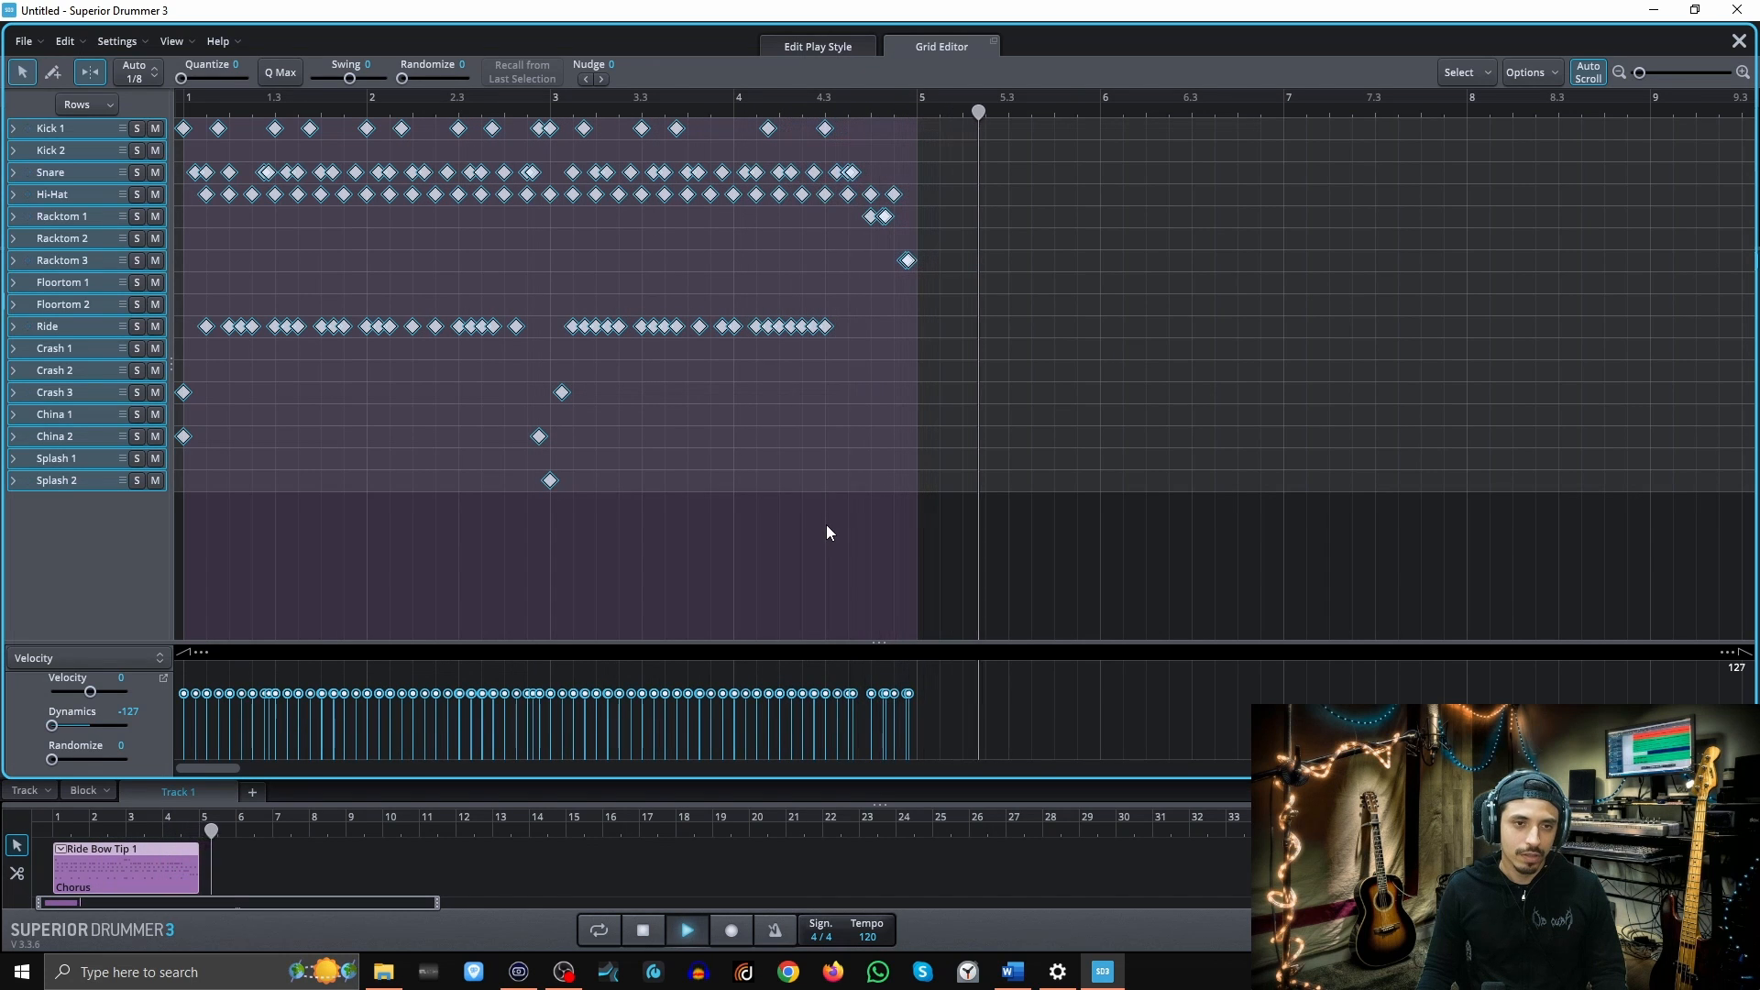
key("space")
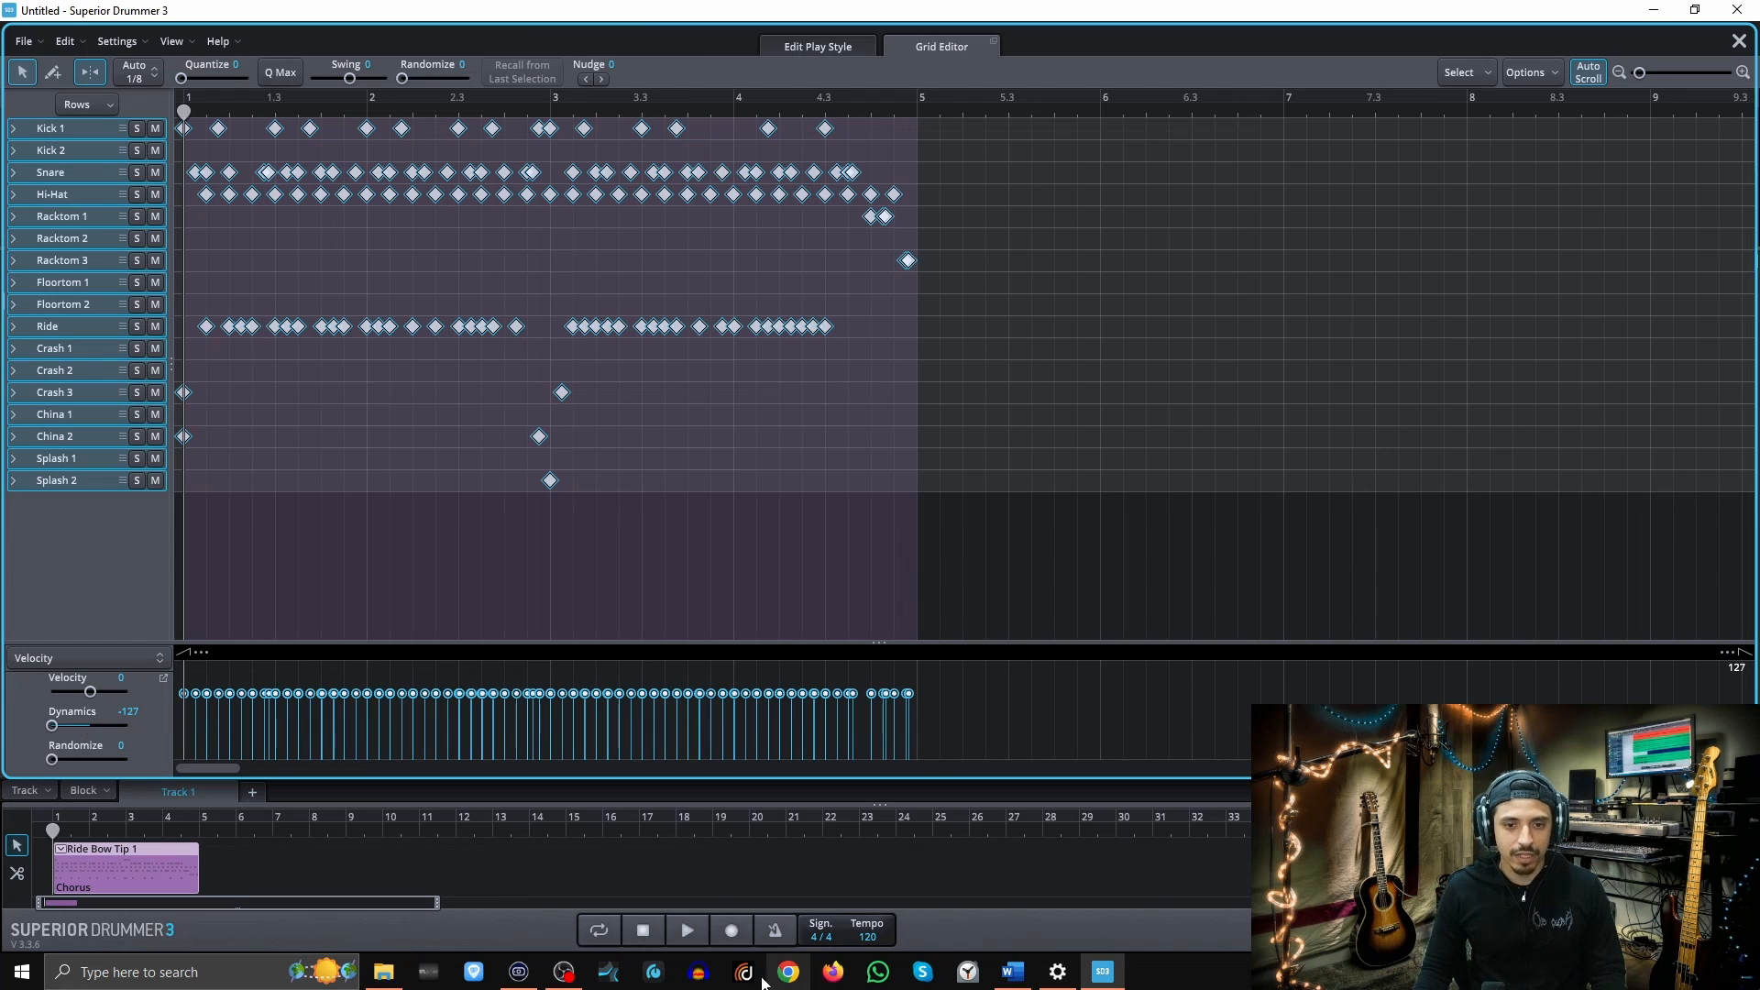
left_click(688, 931)
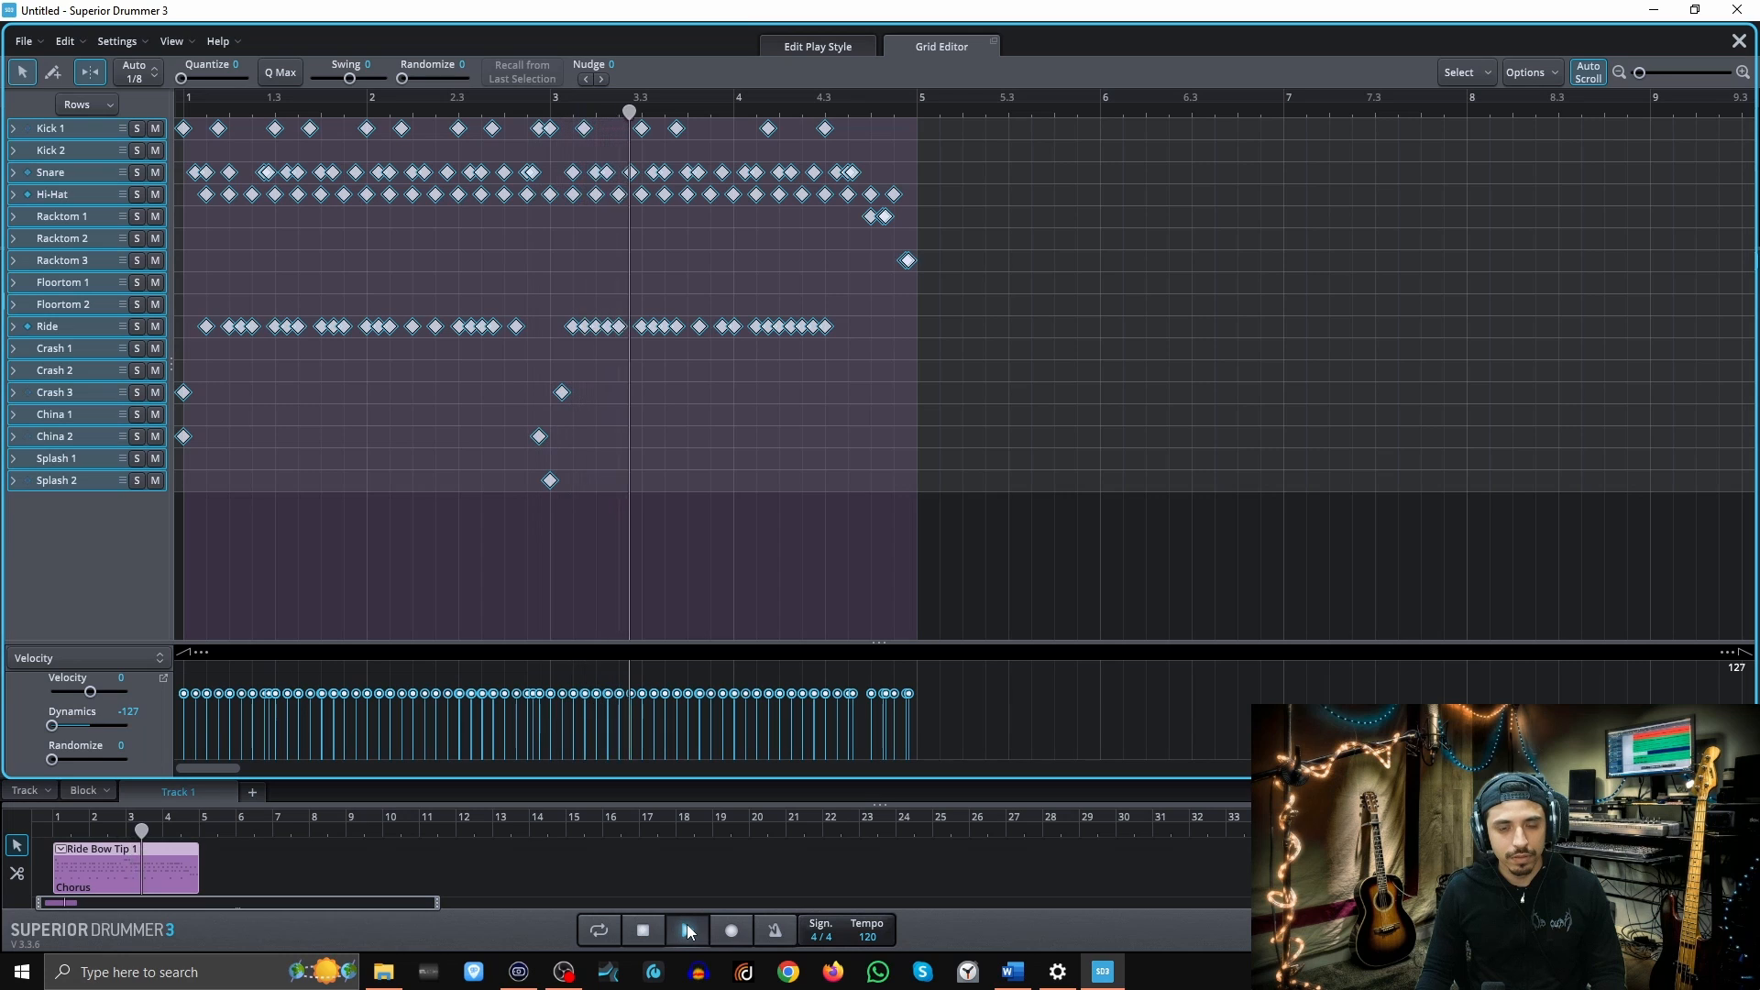
left_click(688, 931)
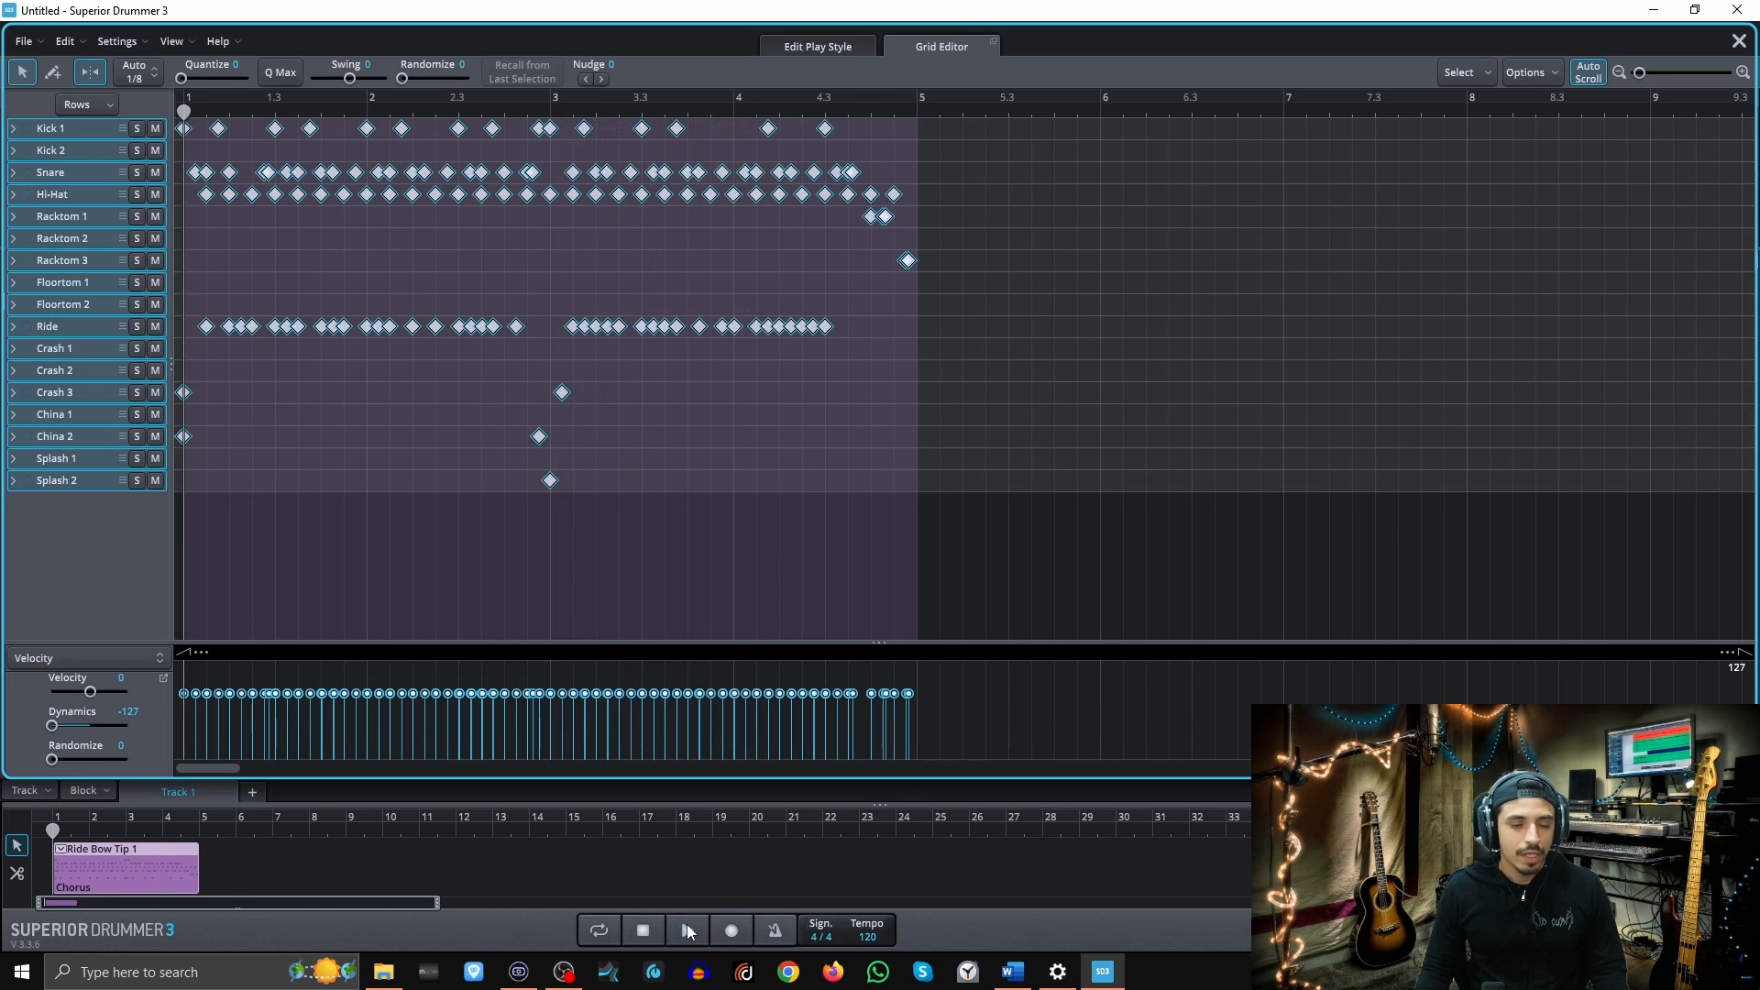
Undo the dynamics change on all notes and play the groove with its original velocities
key("ctrl+z")
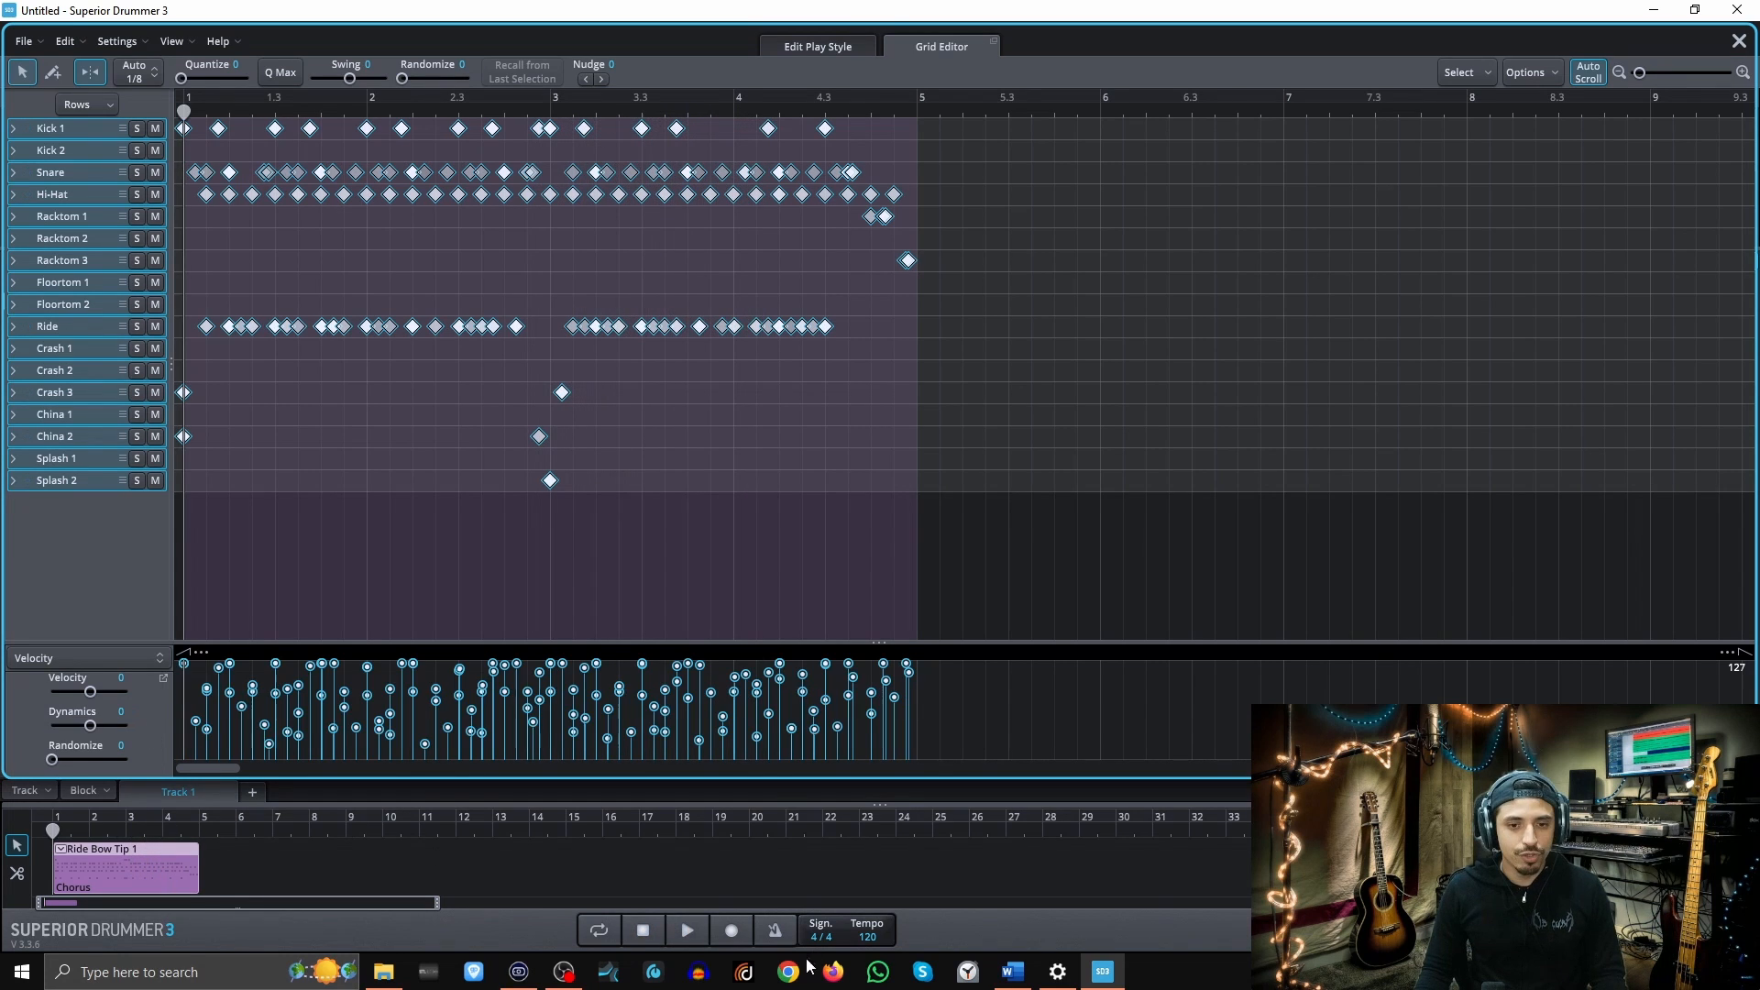
left_click(687, 930)
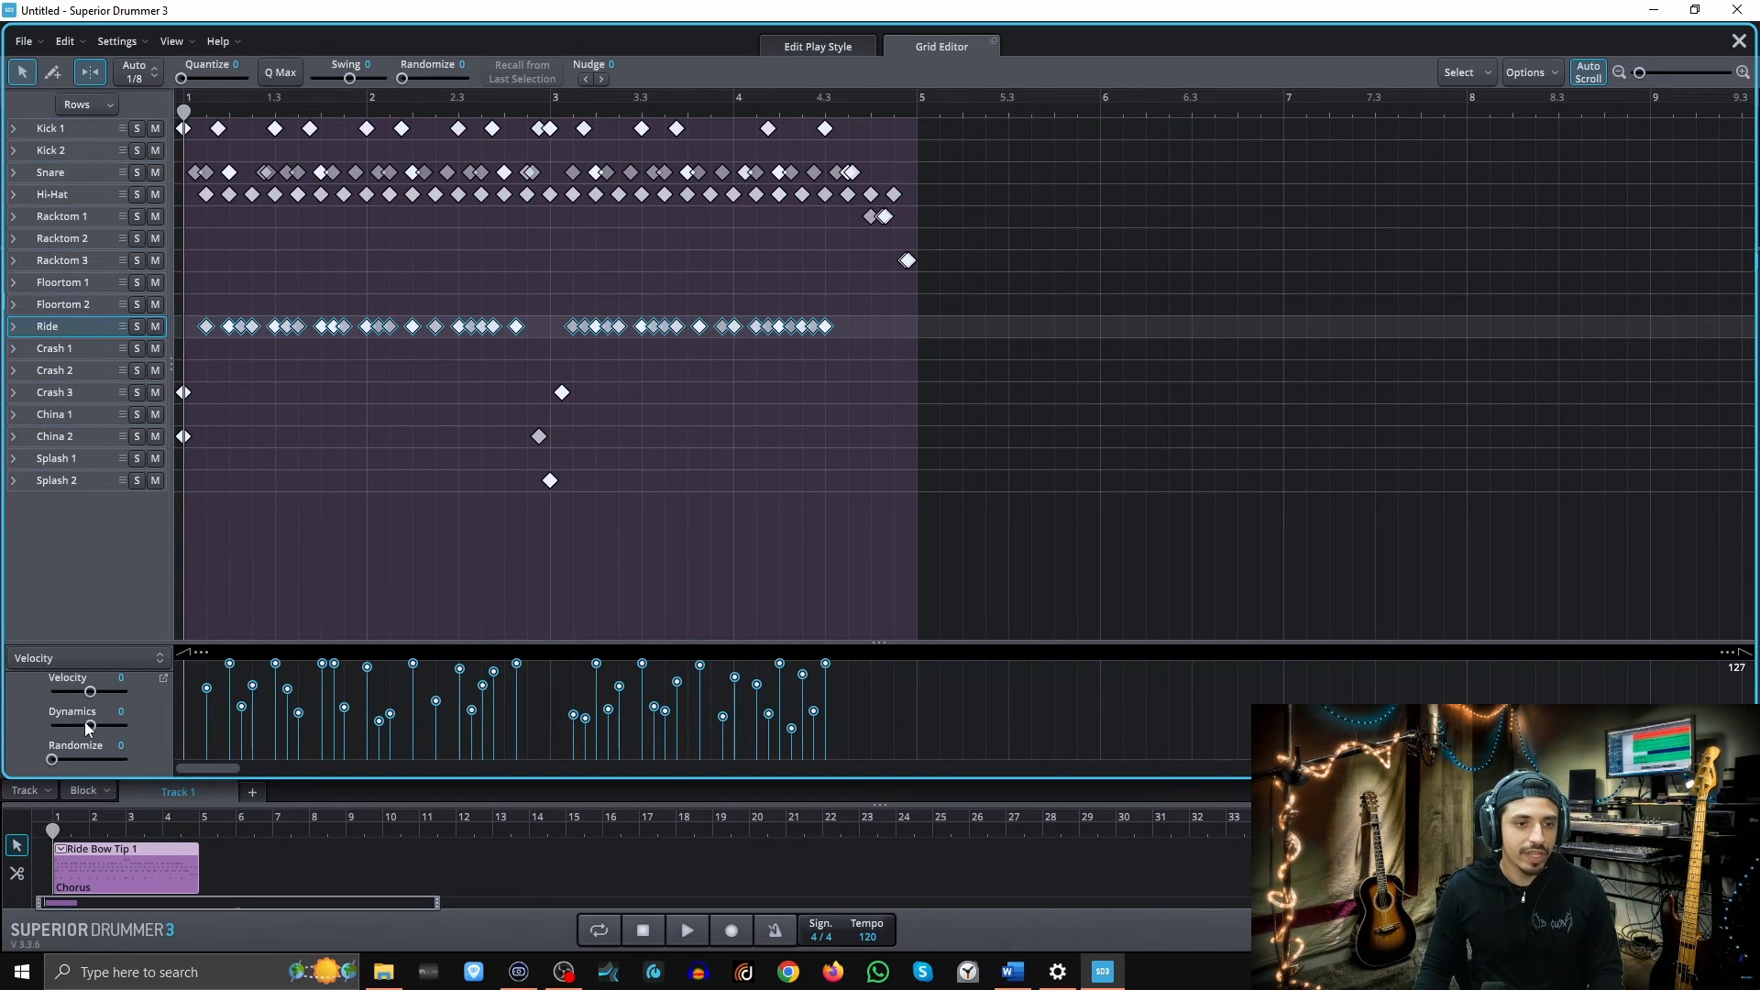
Set the ride notes' dynamics to -127 and solo the ride to hear it alone
left_click_drag(88, 724, 5, 727)
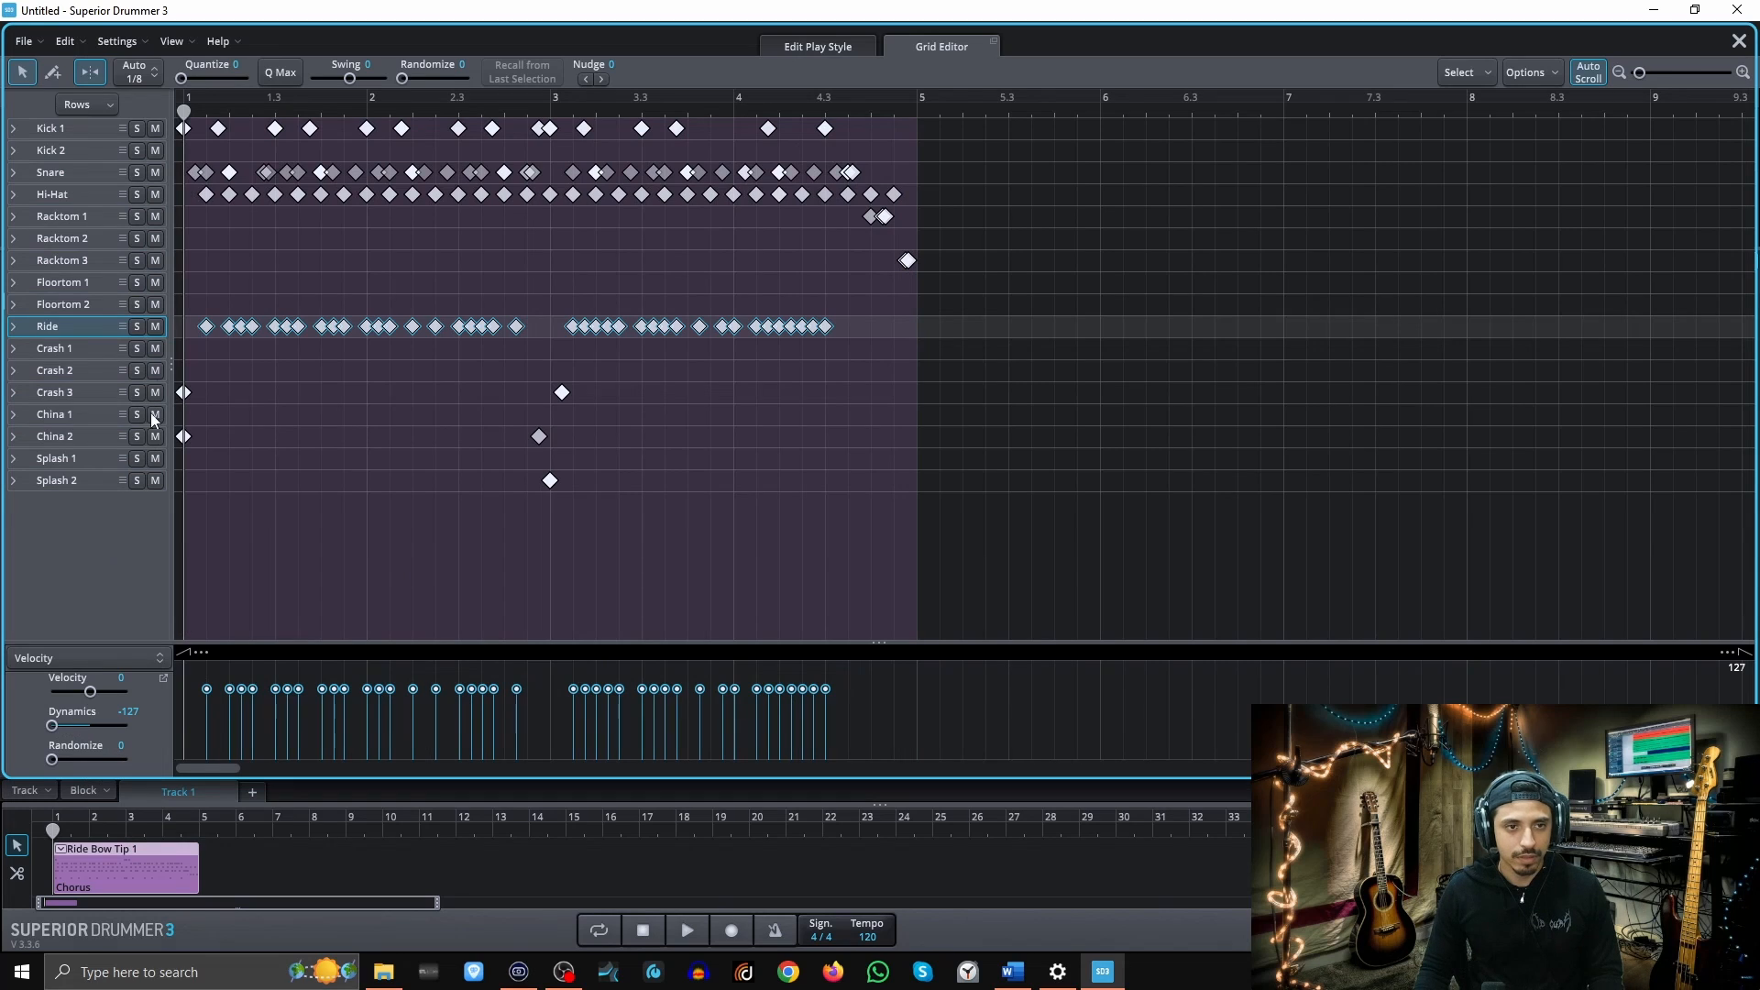
left_click(136, 326)
left_click(689, 932)
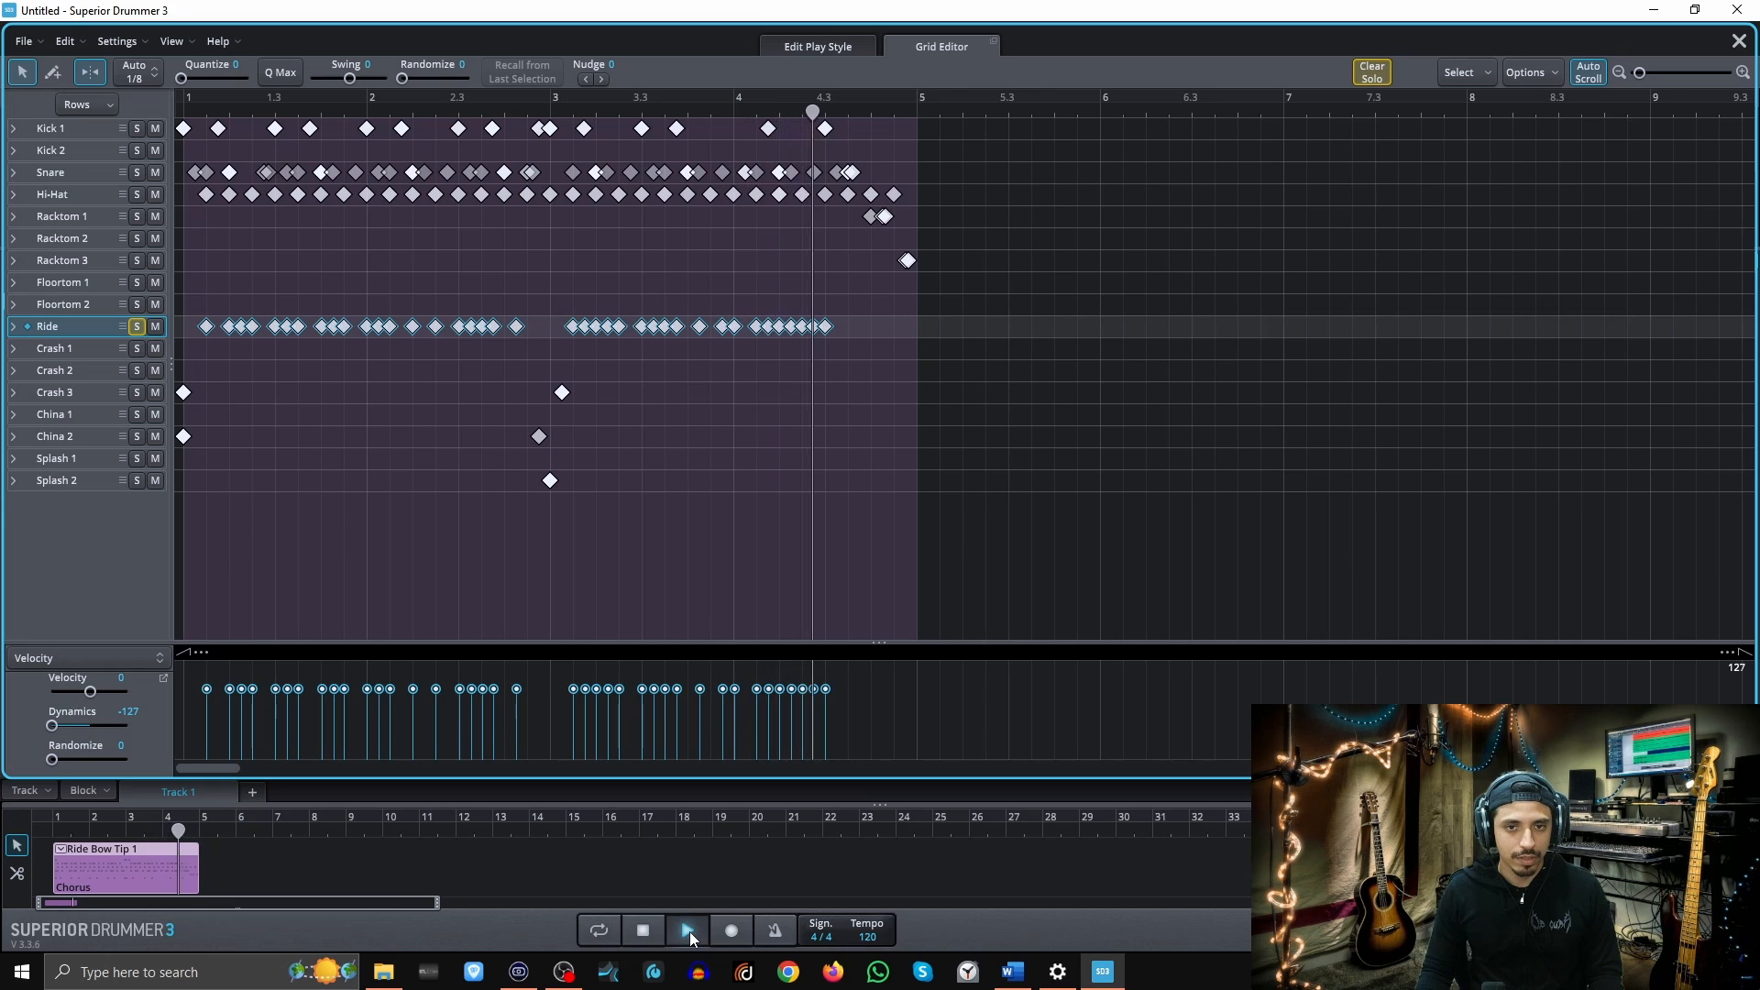
left_click(689, 932)
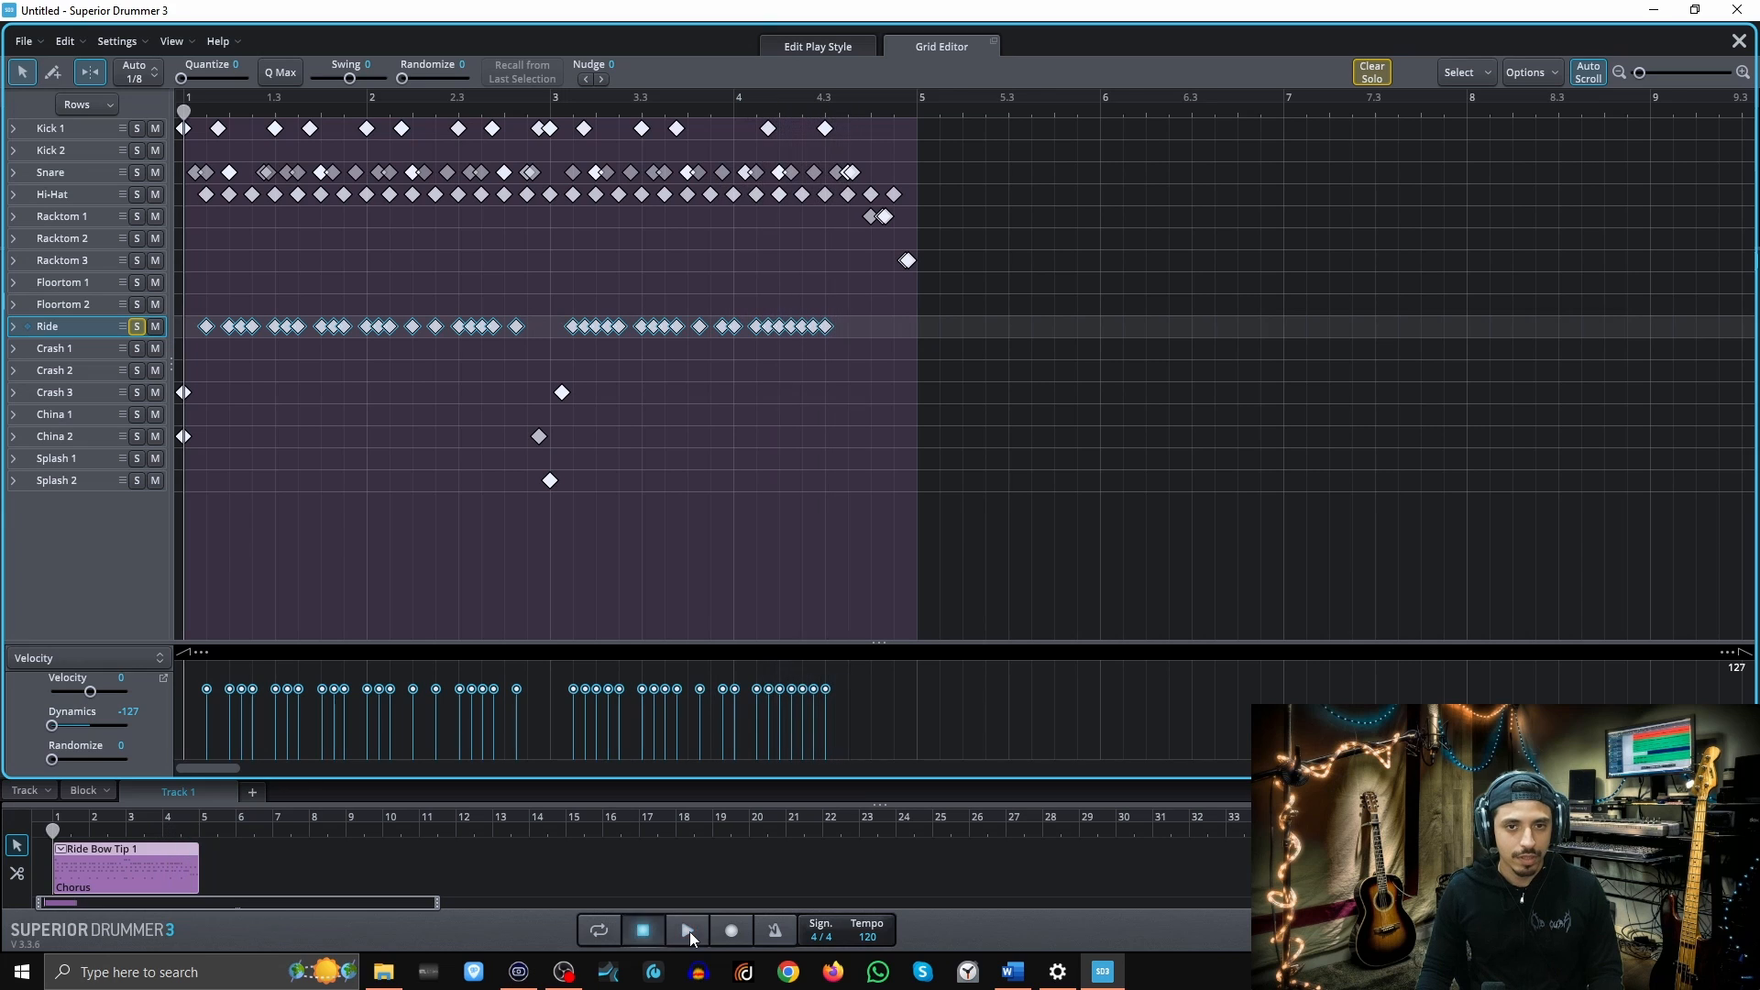
Reset the ride notes' dynamics to 0, and play the soloed ride with its articulation rows expanded
left_click(91, 726)
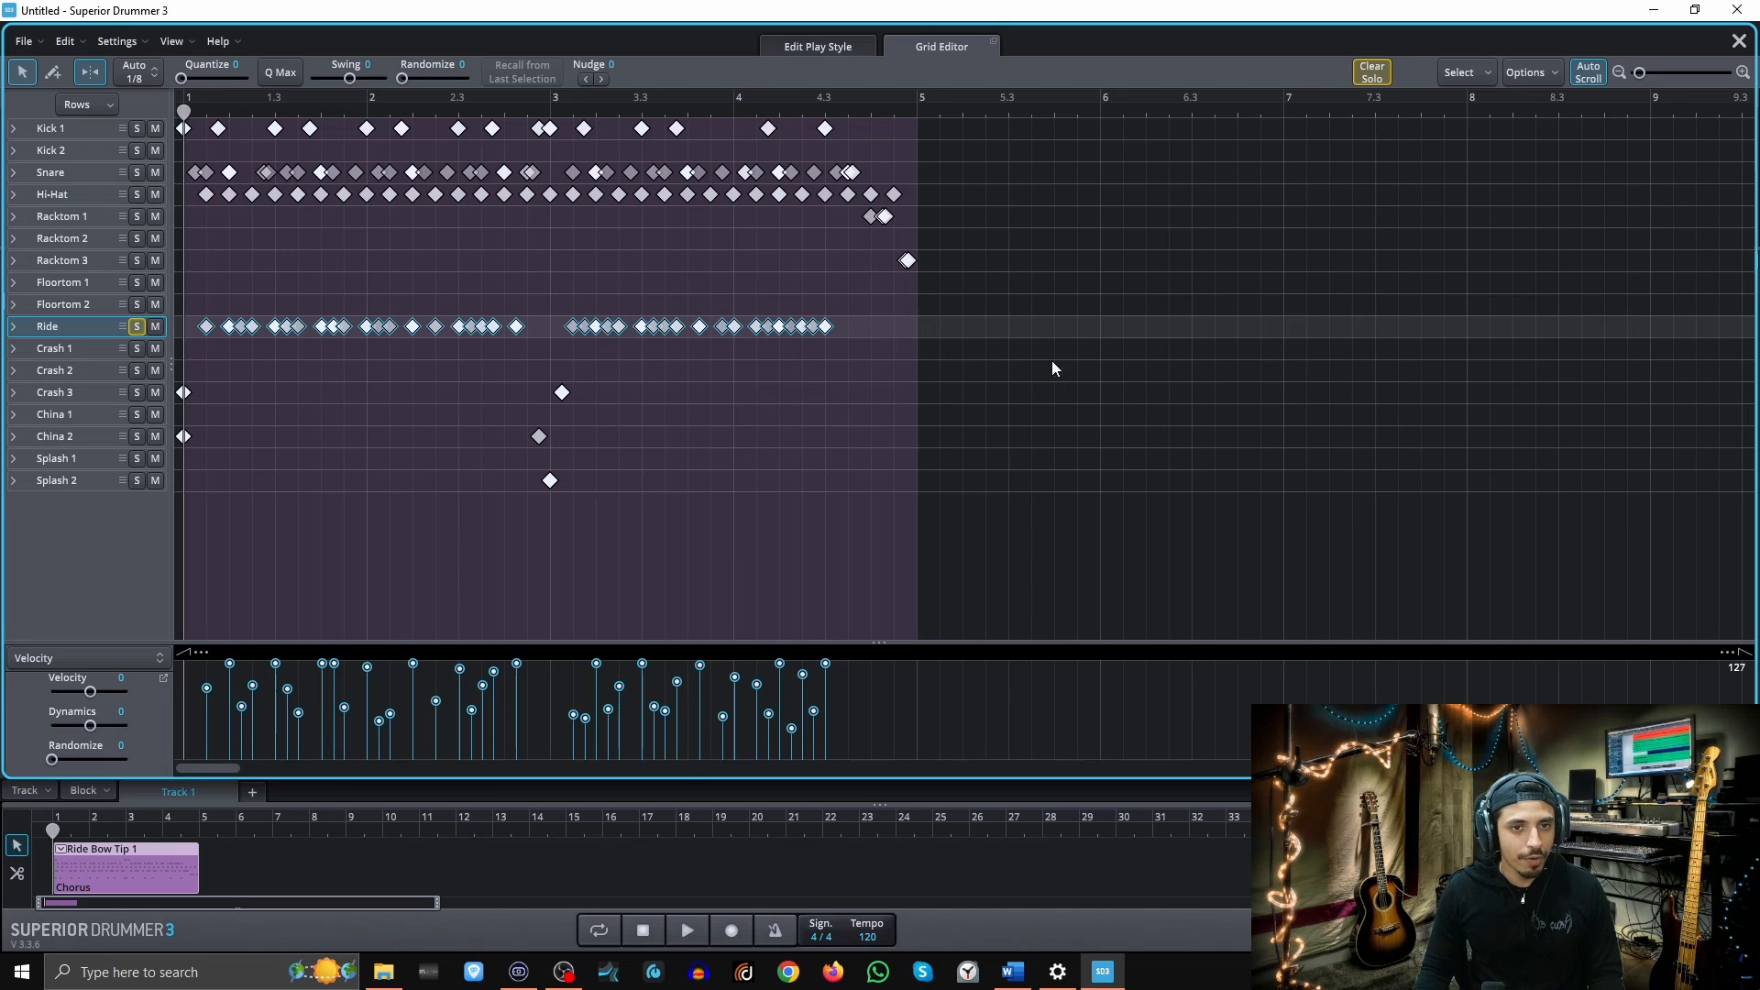
left_click(14, 326)
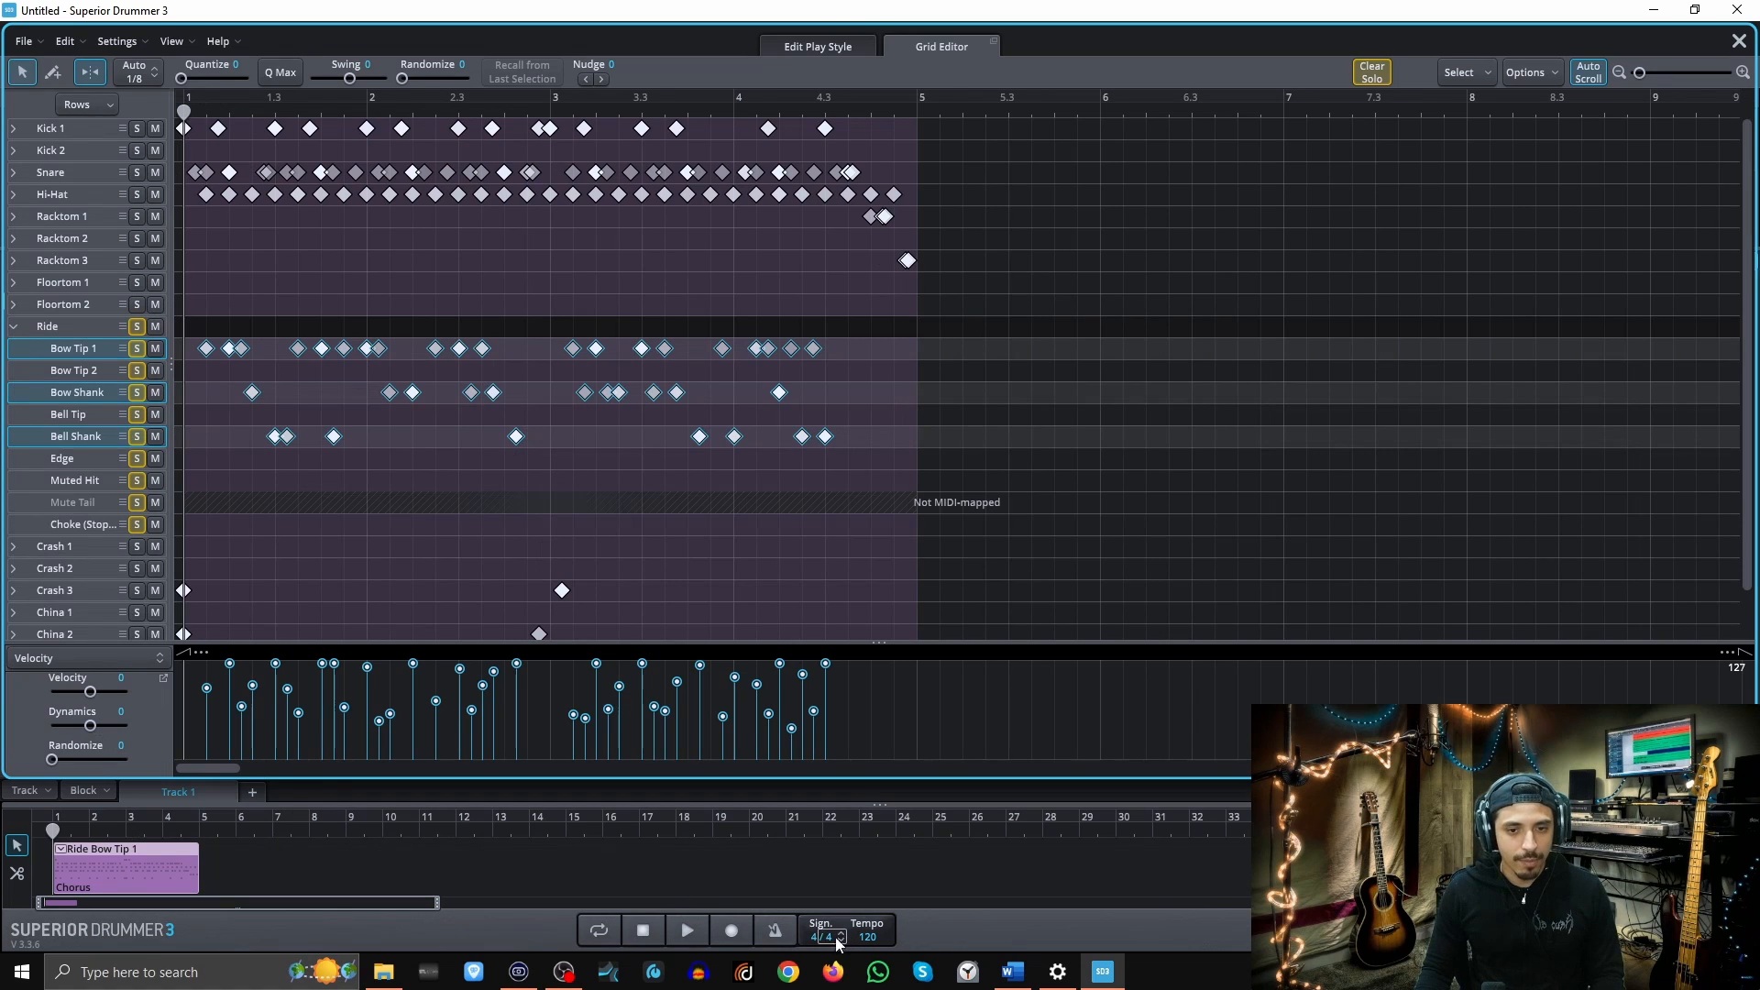
left_click(689, 931)
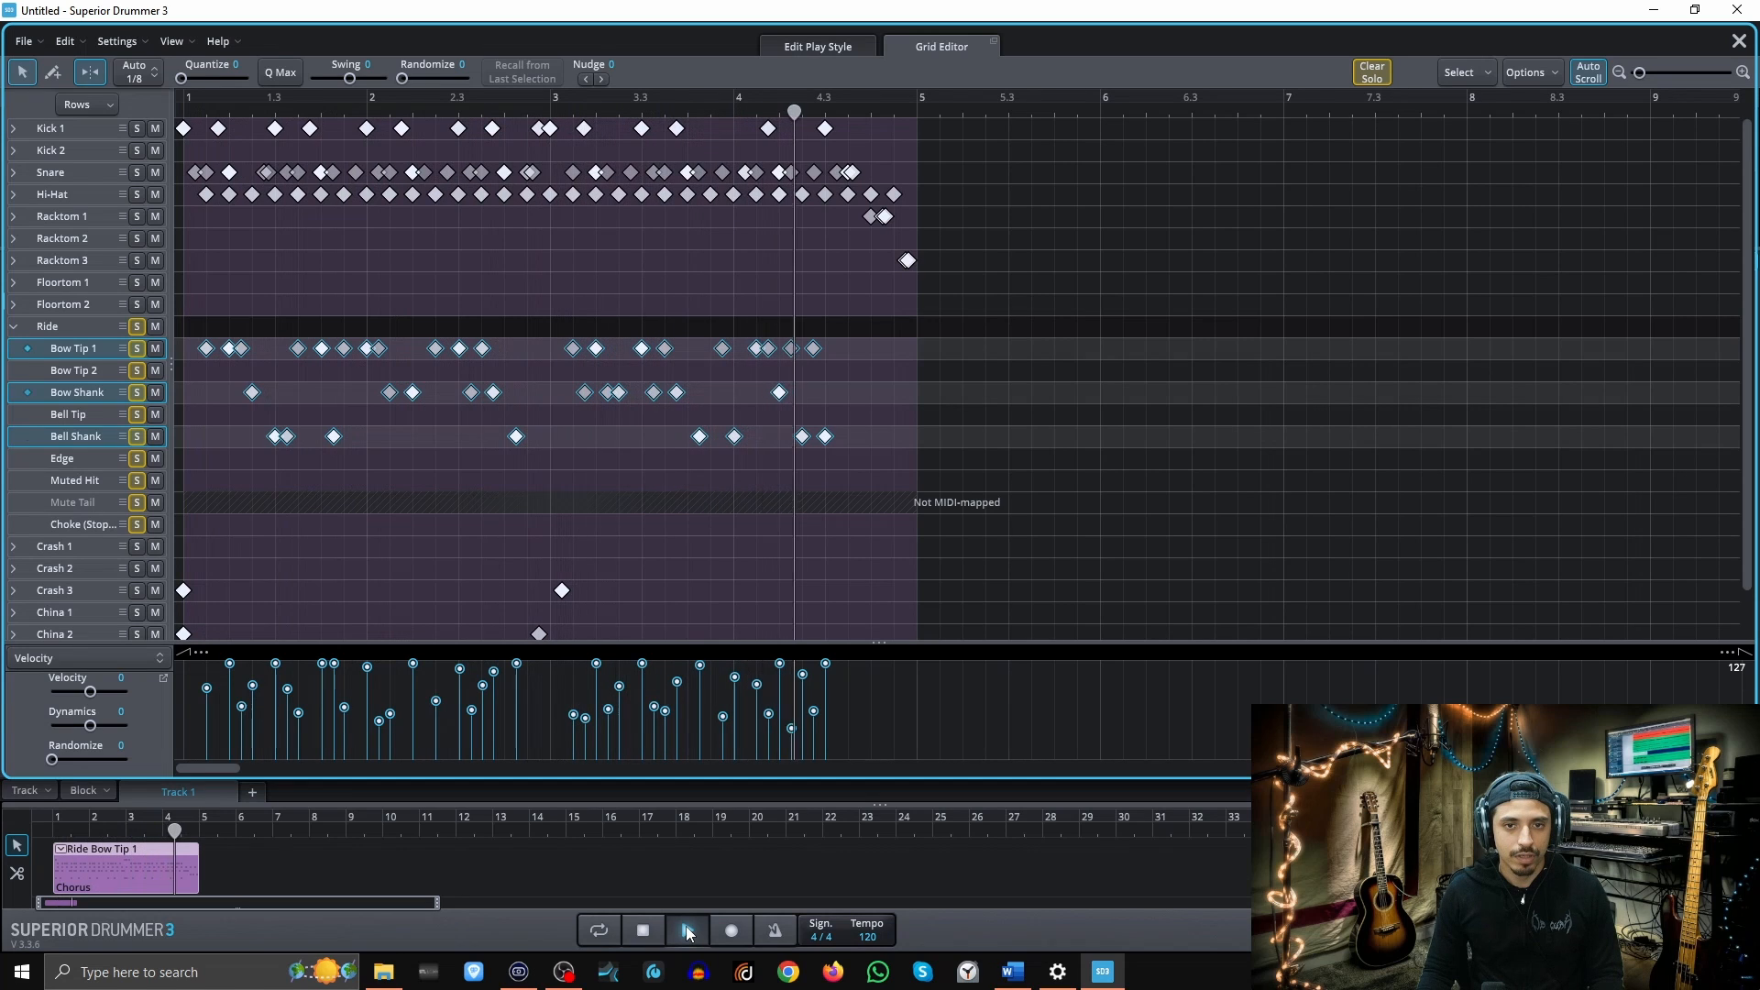
left_click(689, 934)
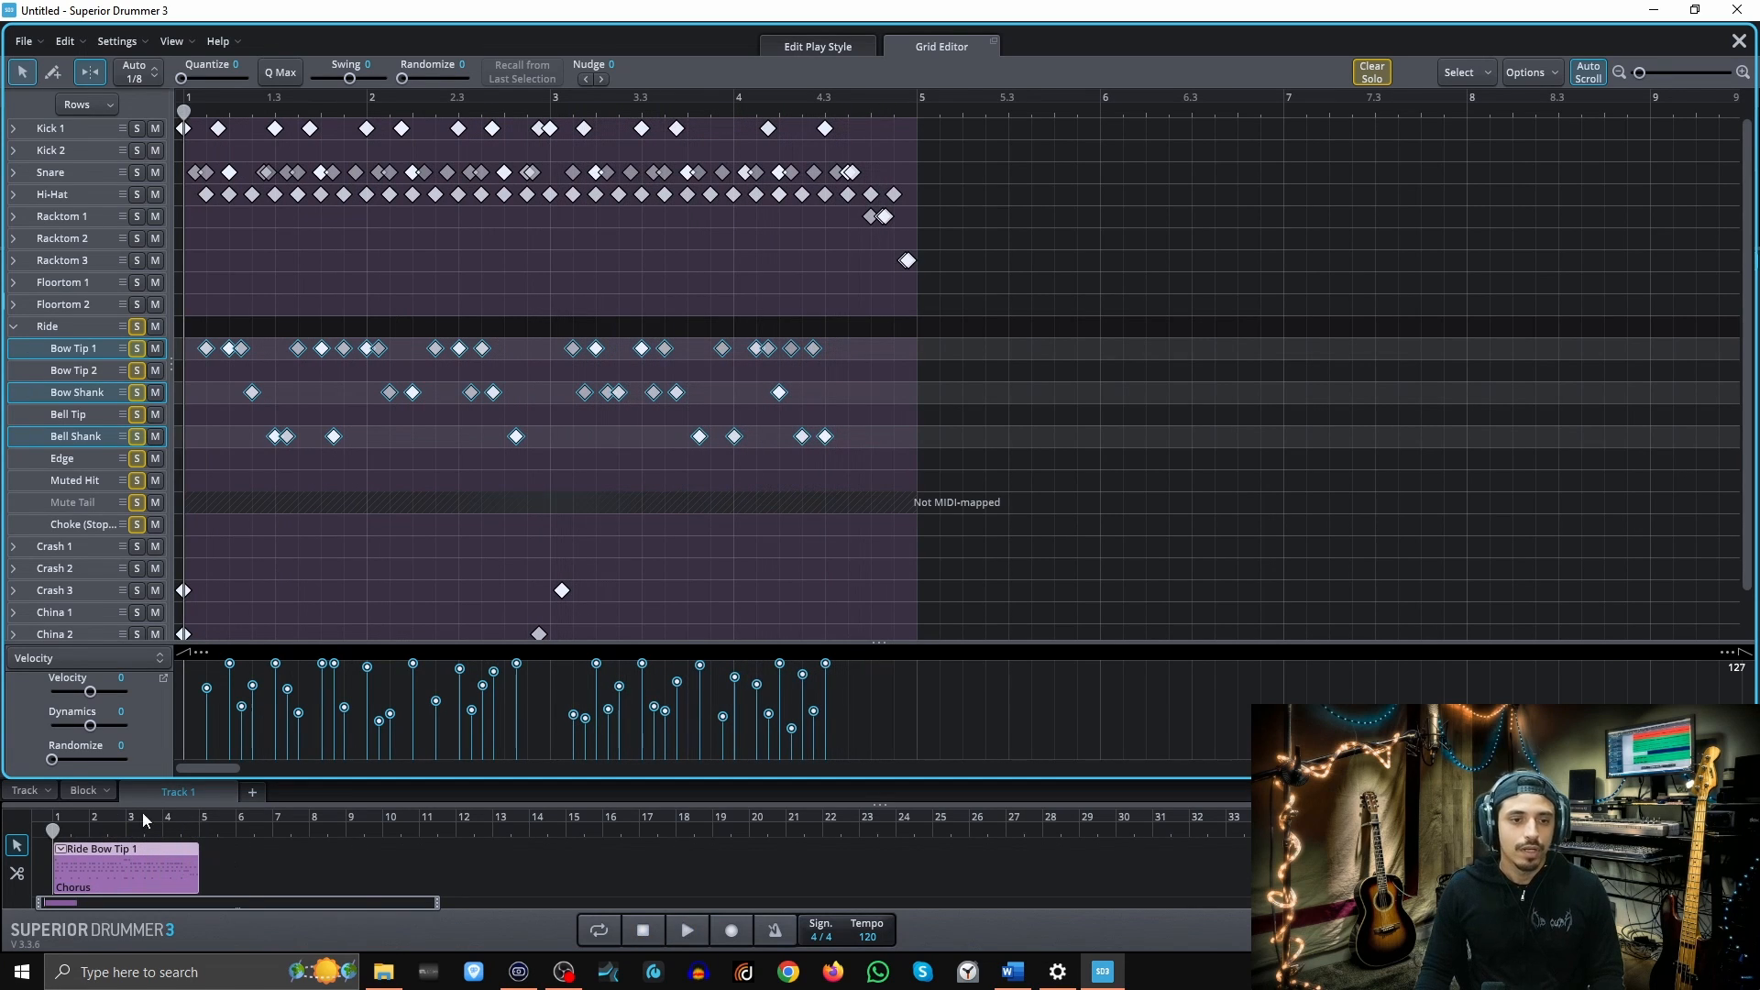
Play the soloed ride with its dynamics set to -127, and restore them to 0 with the articulation rows collapsed
left_click_drag(90, 726, 44, 727)
left_click(684, 930)
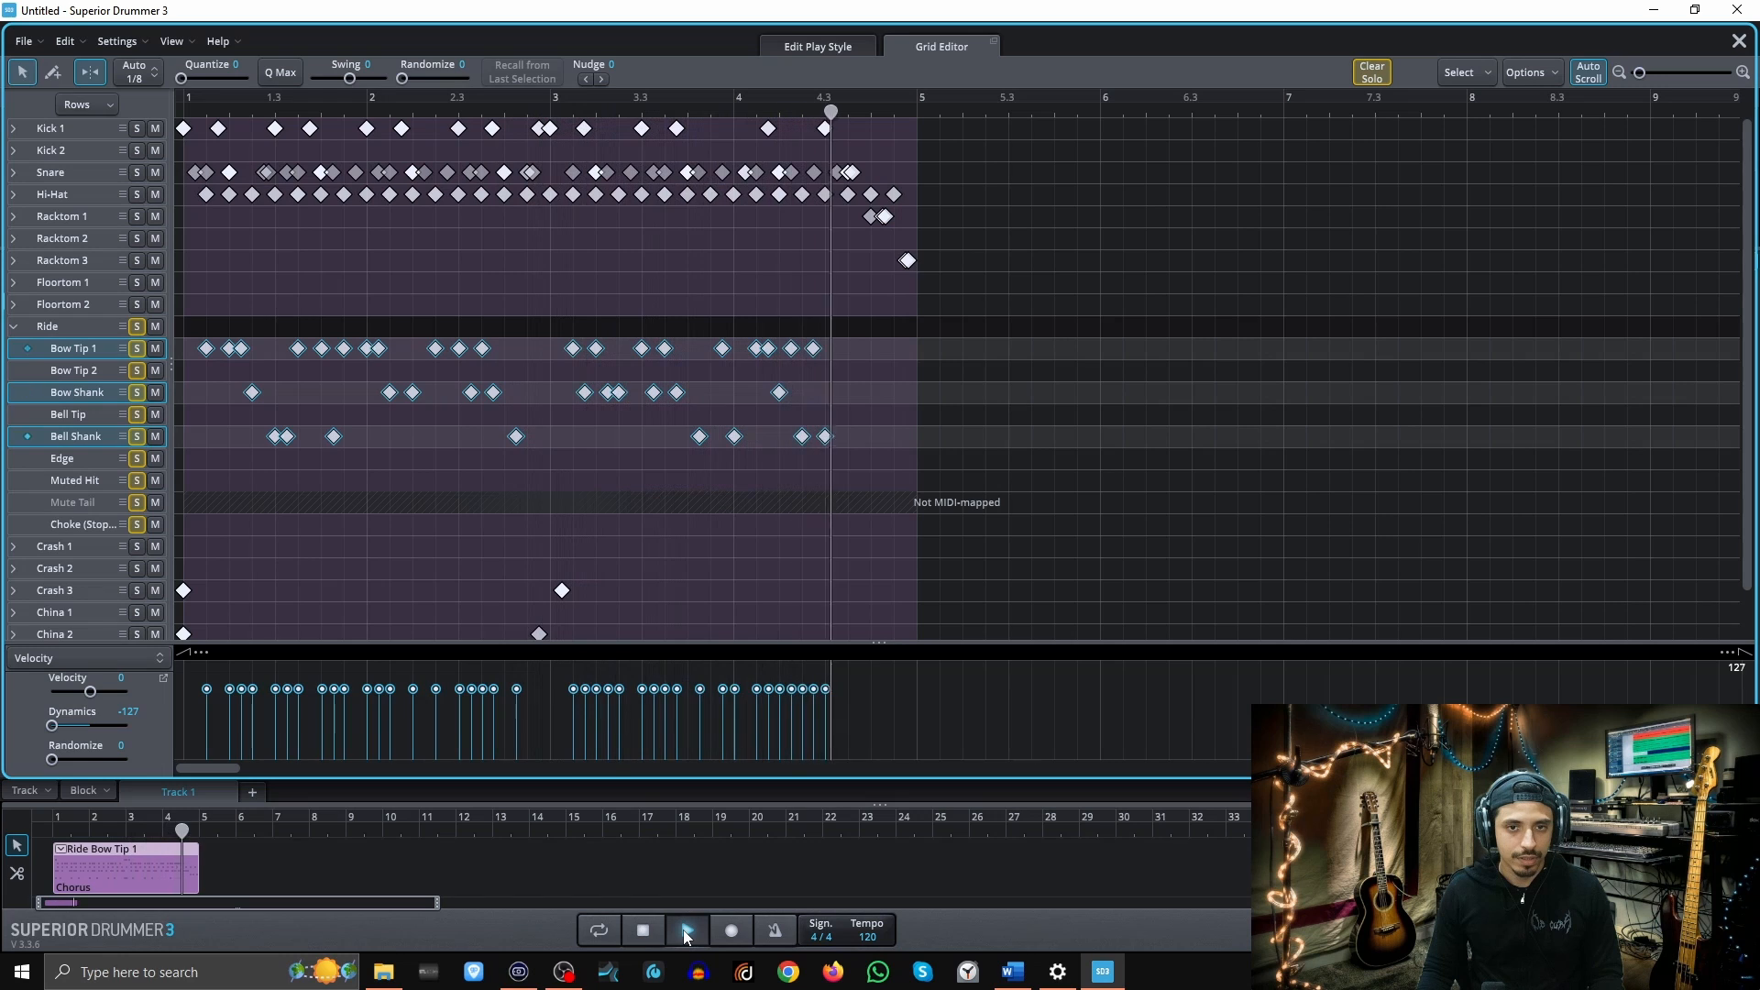
key("space")
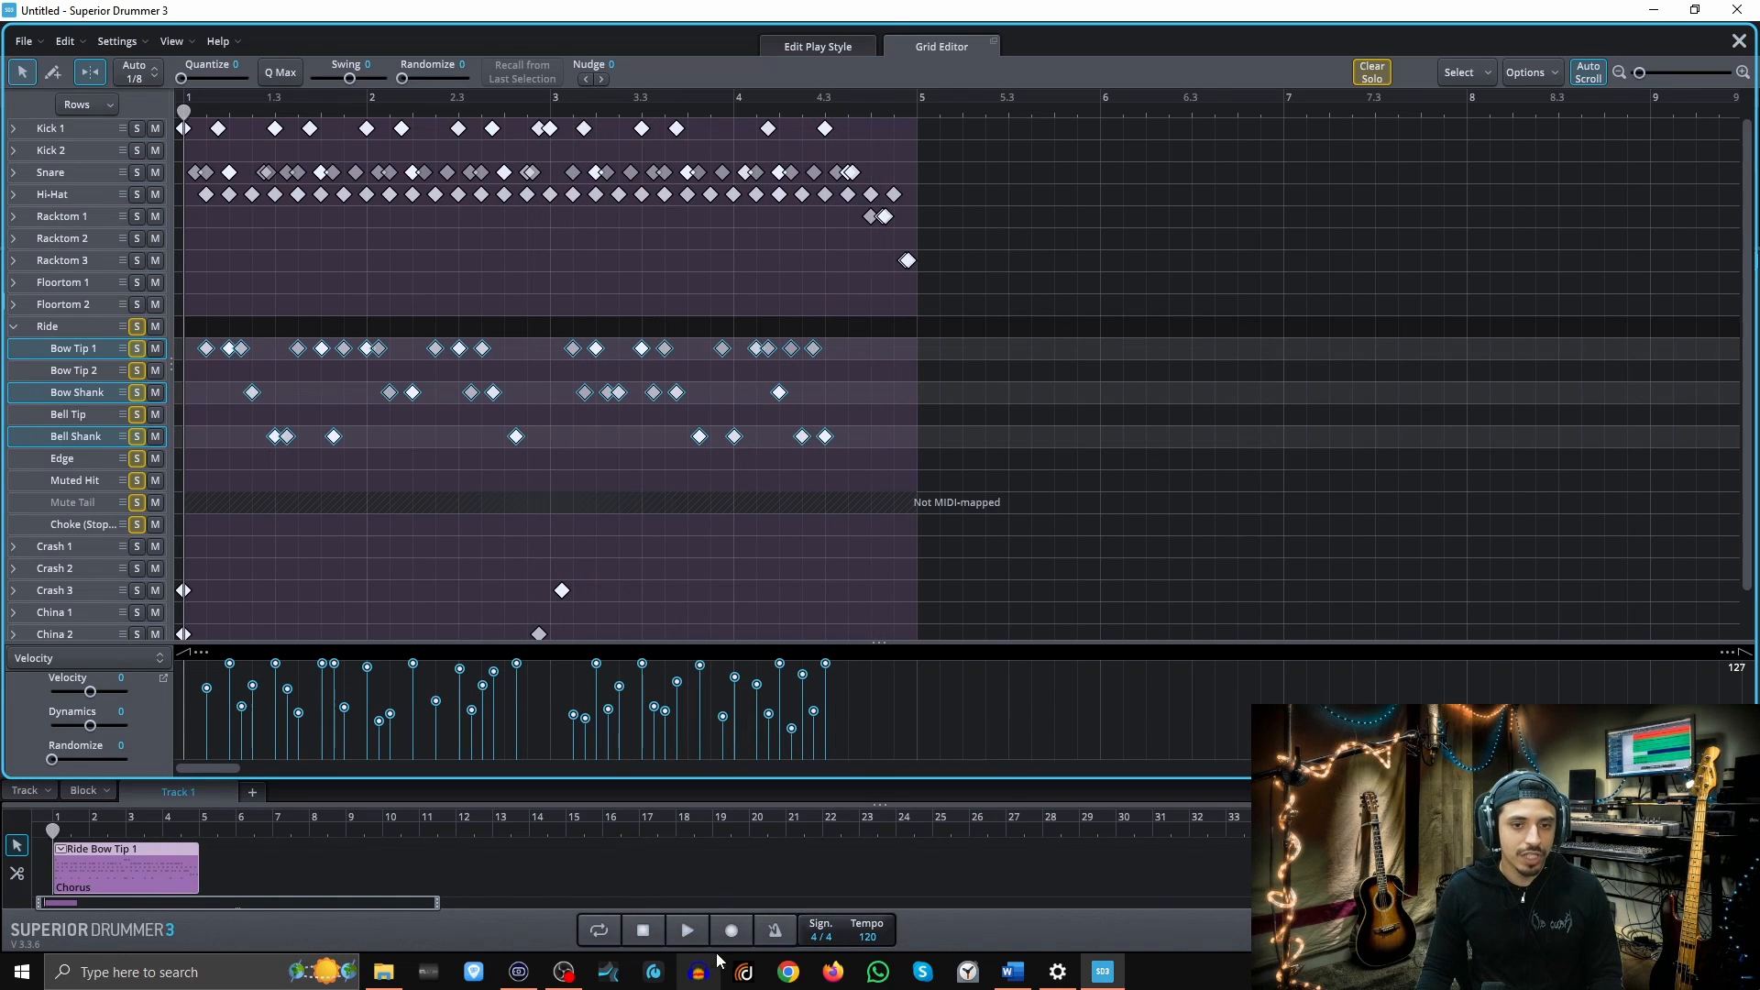
left_click(14, 328)
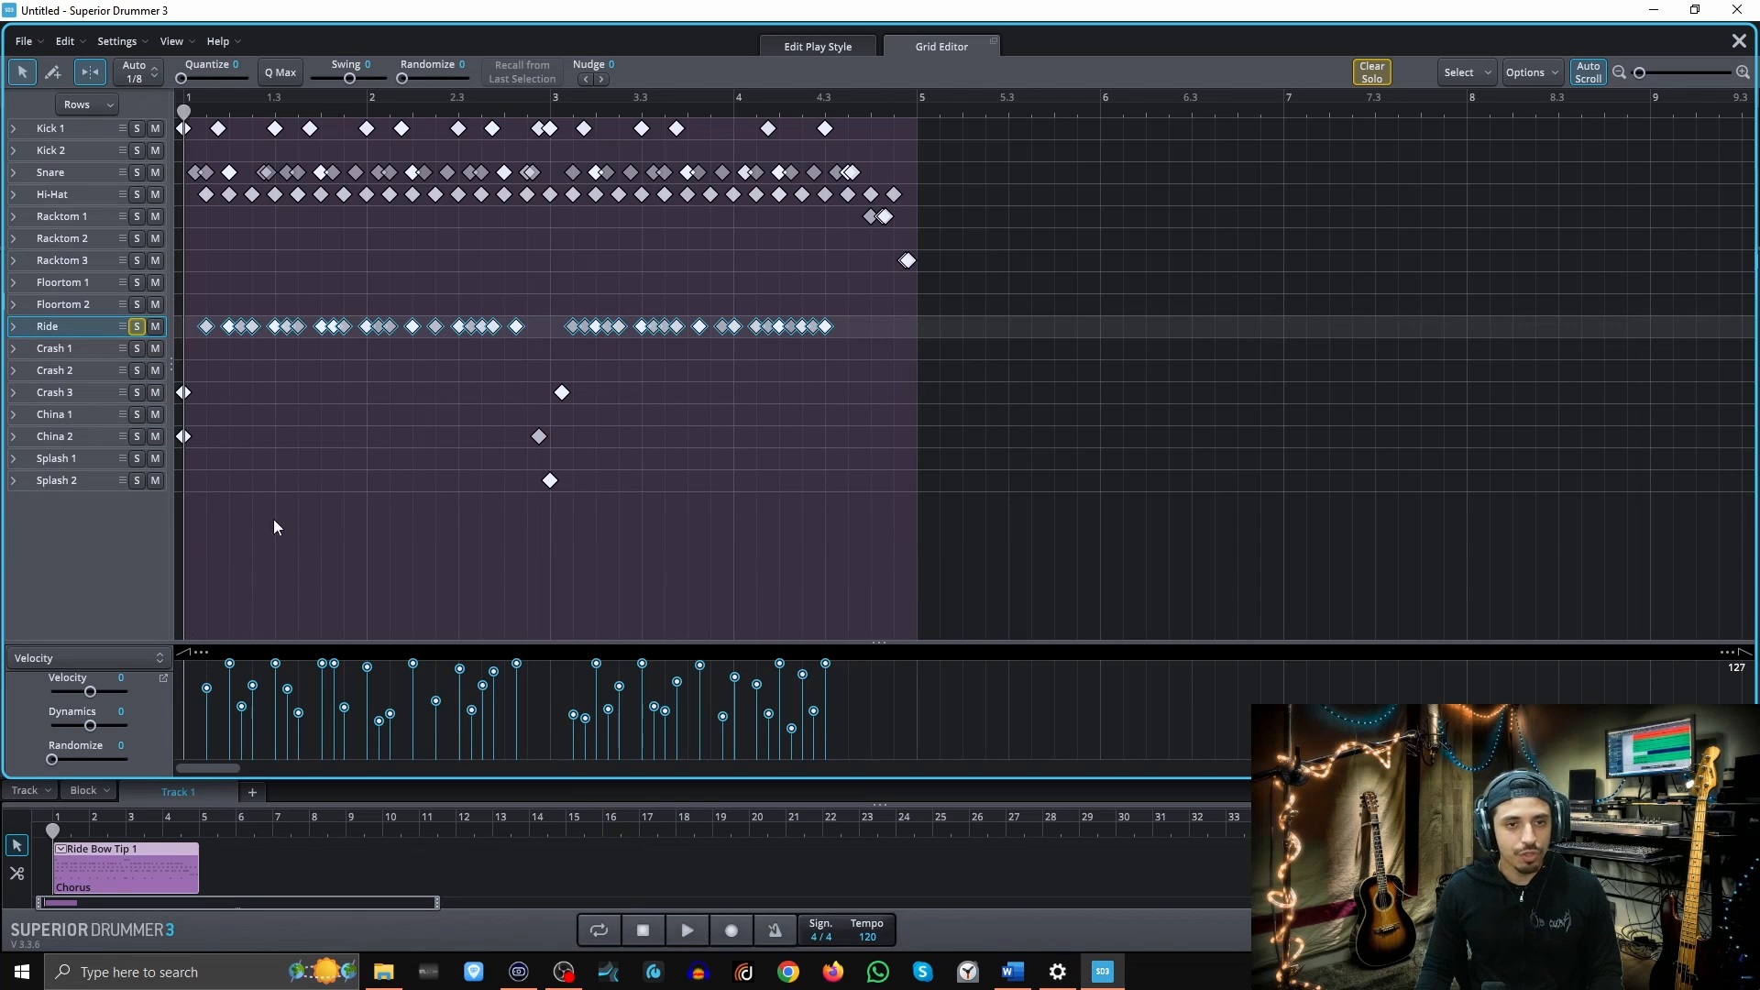